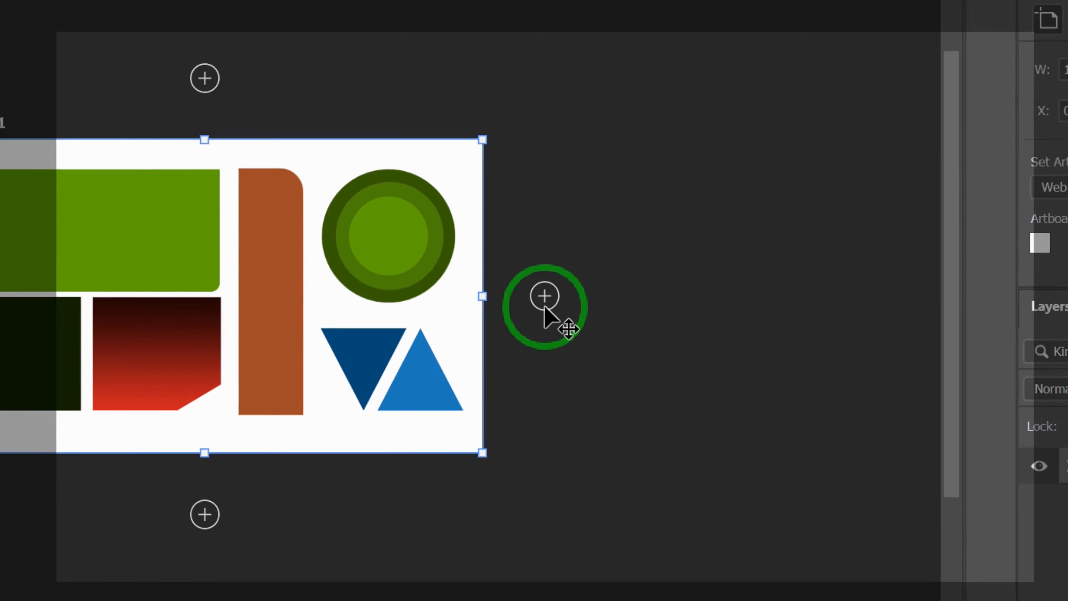
Add a second 1920 × 1080 px artboard to the right of Artboard 1 and switch to the Move tool
left_click(600, 336)
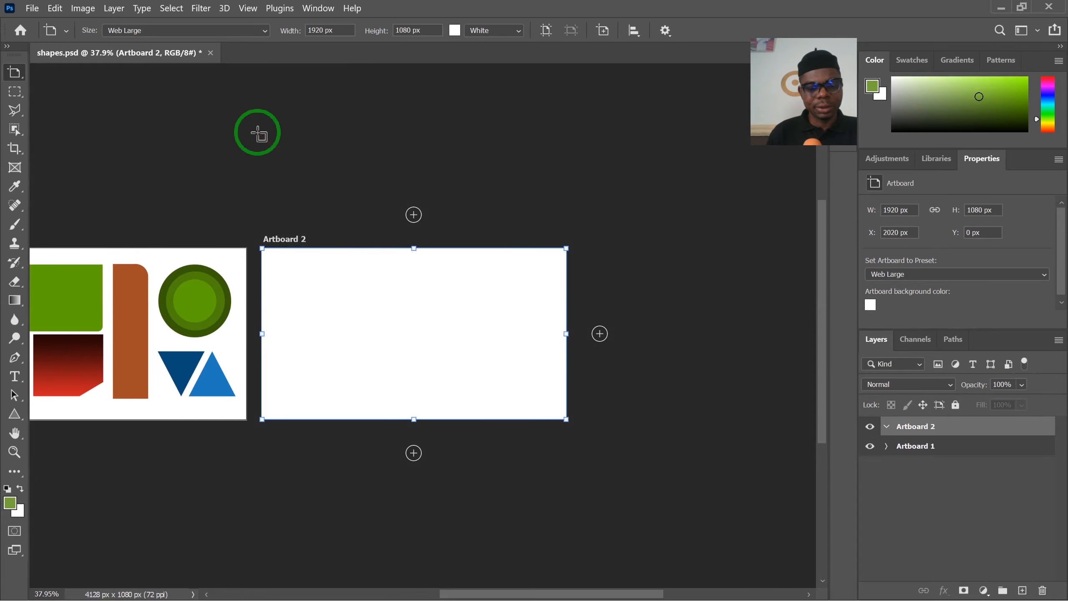
left_click(13, 73)
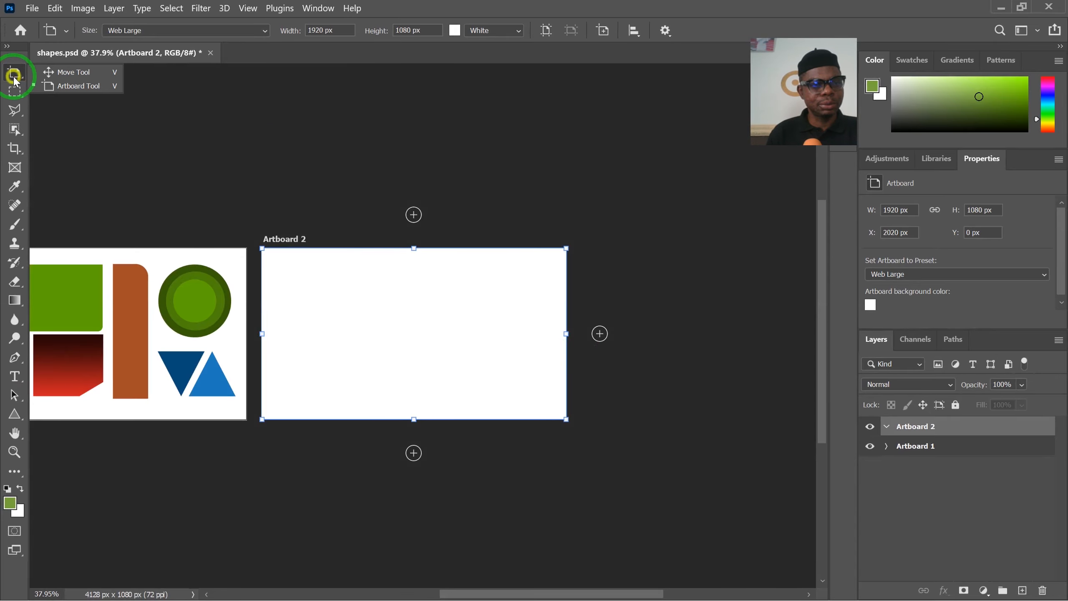
left_click(61, 78)
Draw a rectangle about 847 × 386 px in the upper-left area of Artboard 2 with the Rectangle tool
scroll(434, 324, "up", 1)
left_click_drag(432, 323, 541, 329)
scroll(192, 319, "up", 3)
scroll(173, 290, "down", 2)
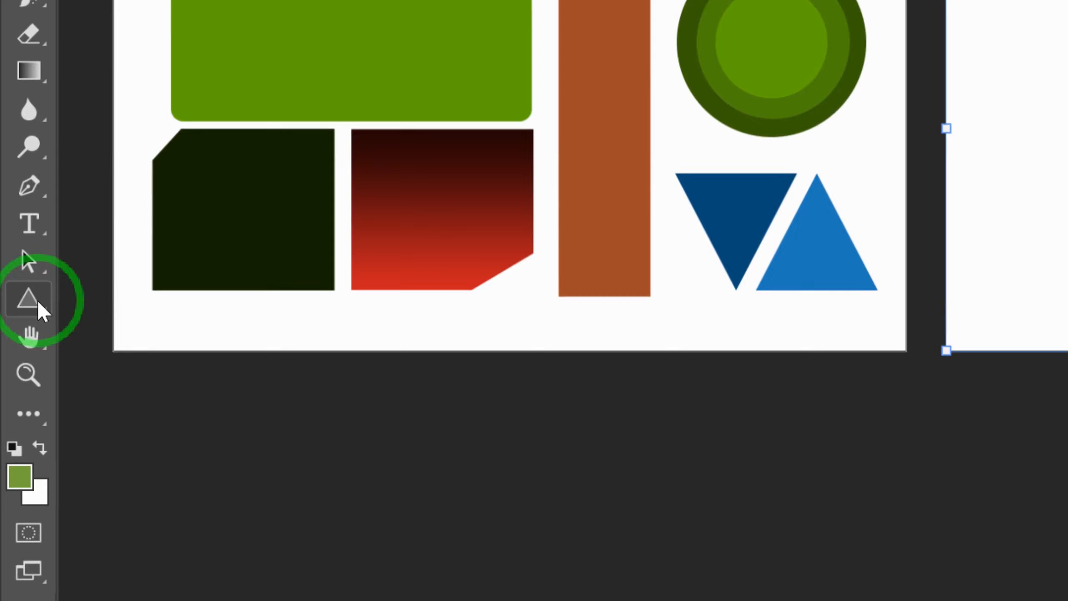
left_click(38, 301)
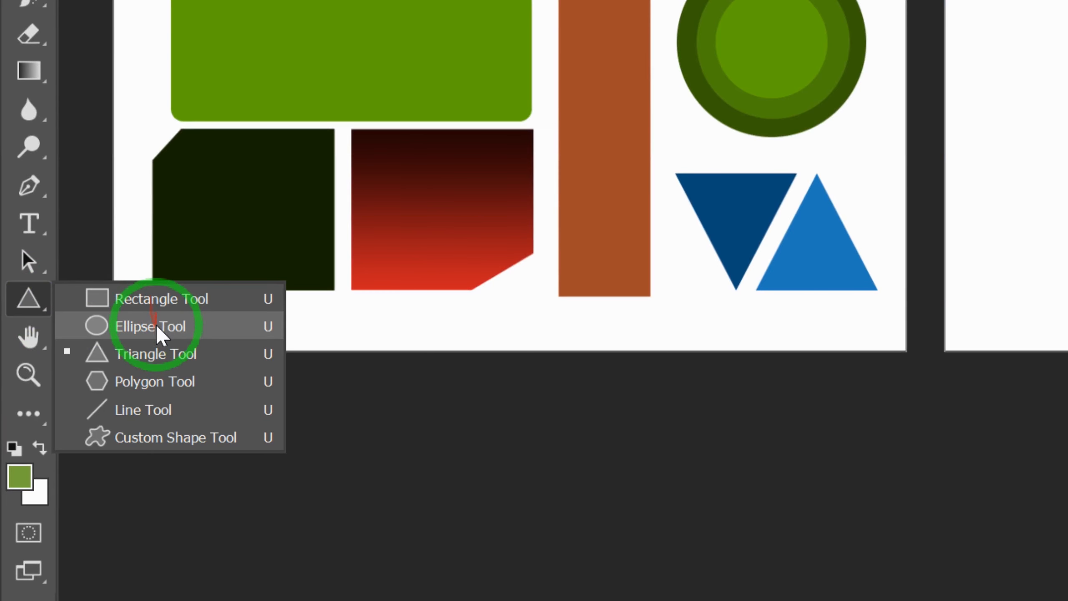
left_click(155, 303)
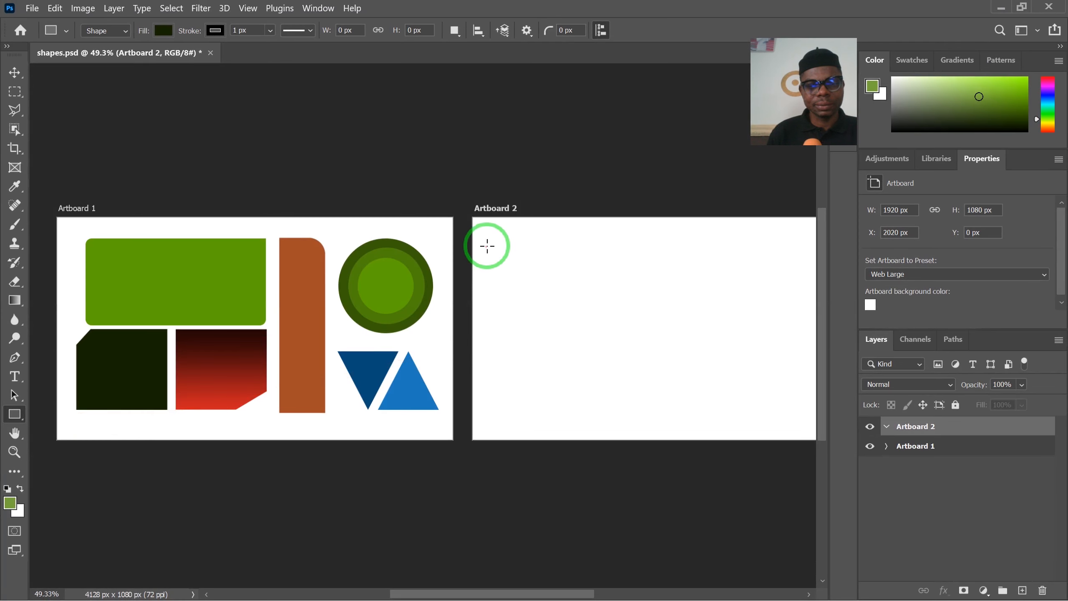
left_click_drag(506, 253, 574, 313)
scroll(436, 256, "down", 1)
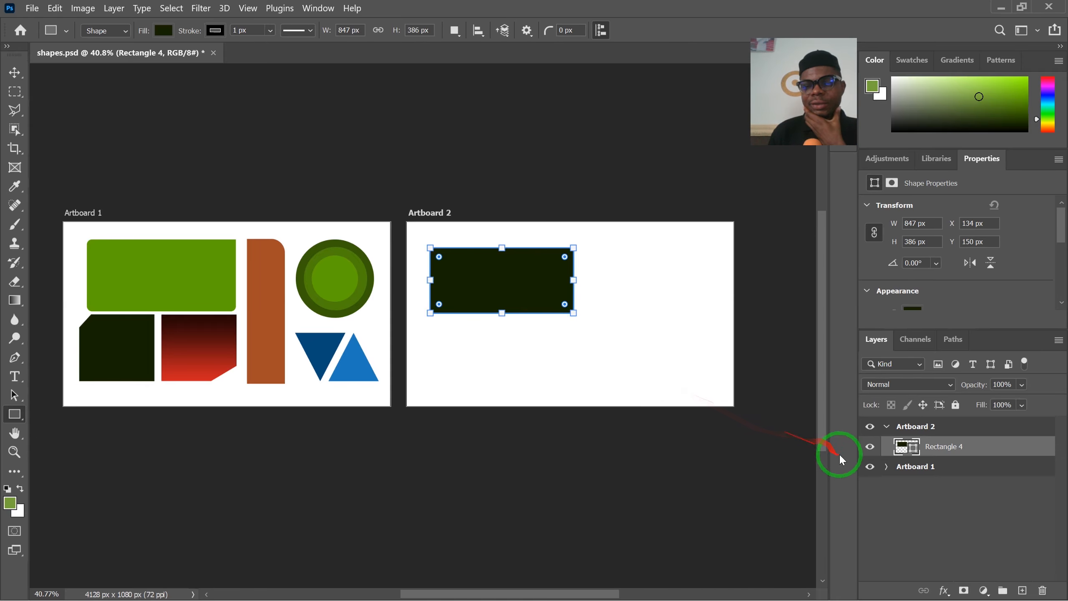
Set the new rectangle's fill to the recently used bright green that matches the large rectangle on Artboard 1
scroll(890, 310, "down", 1)
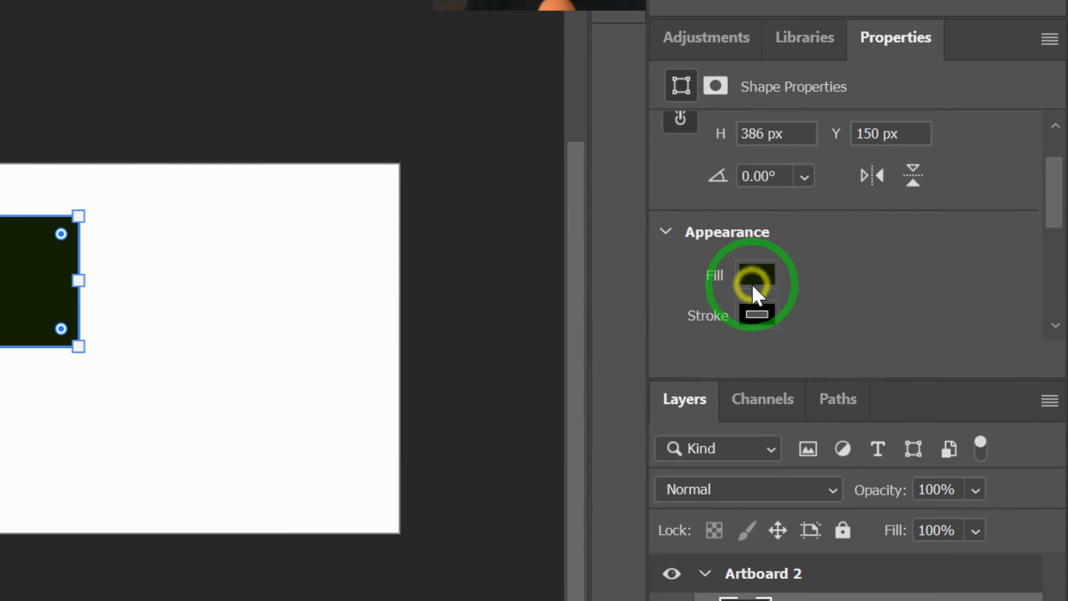
left_click(912, 279)
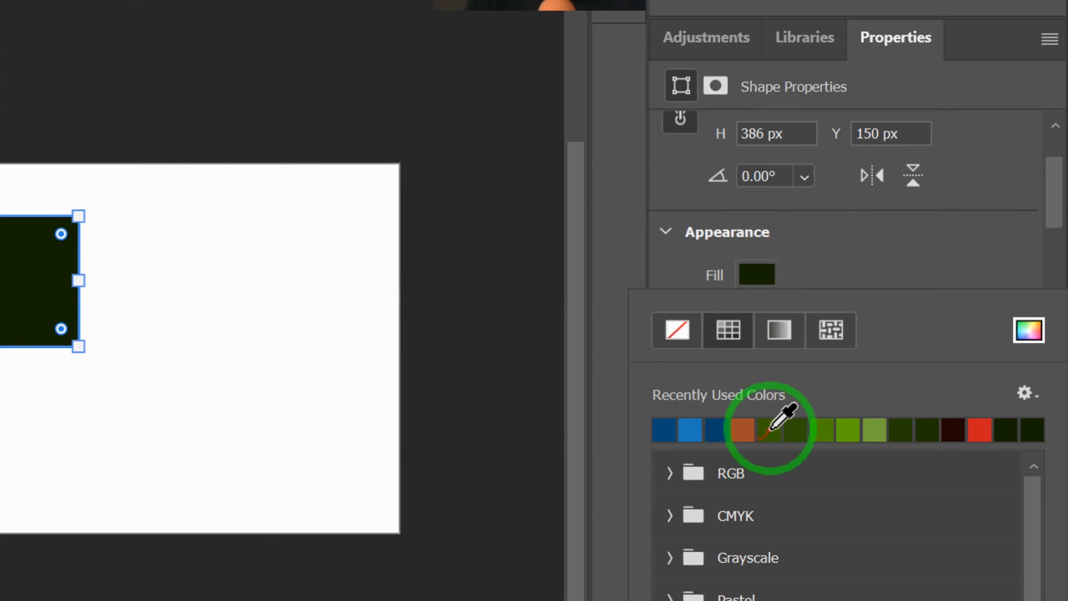
left_click(798, 427)
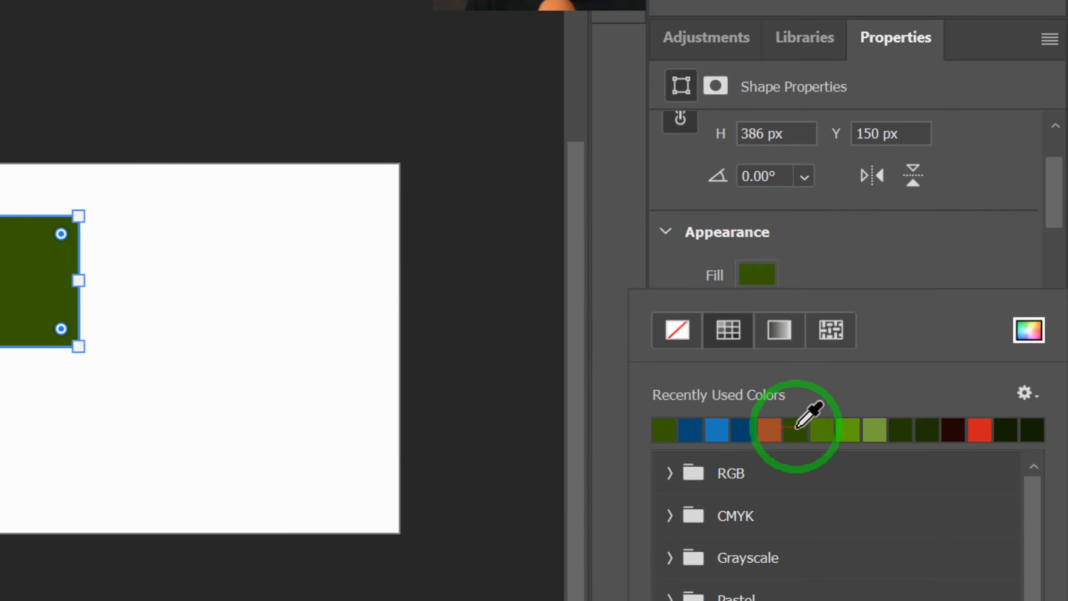
left_click(846, 428)
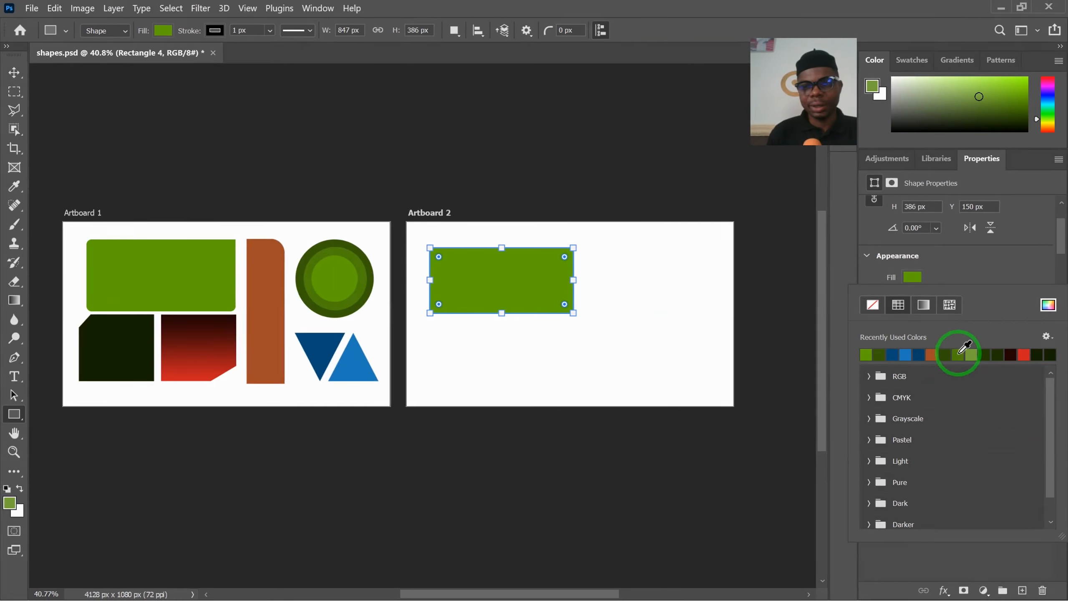
Remove the stroke from the green rectangle on Artboard 2
scroll(919, 275, "down", 1)
left_click(913, 275)
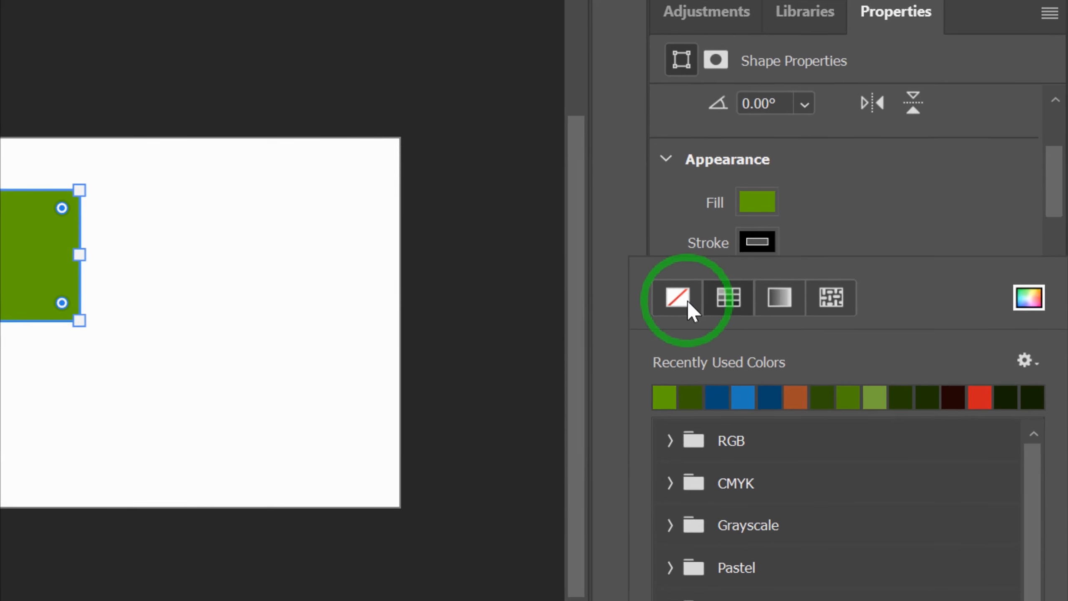
left_click(872, 301)
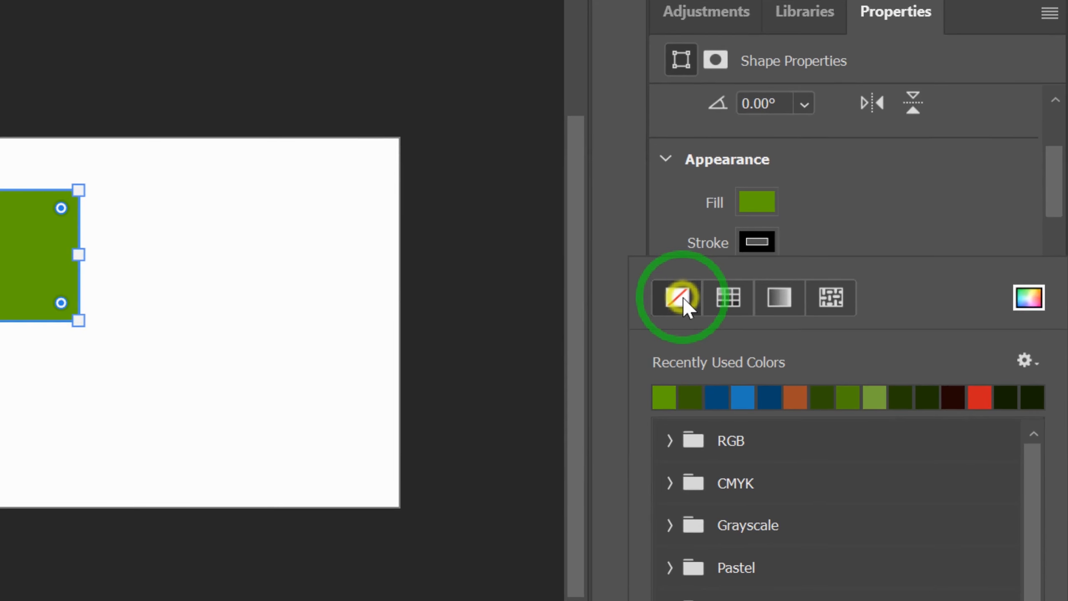
left_click(868, 238)
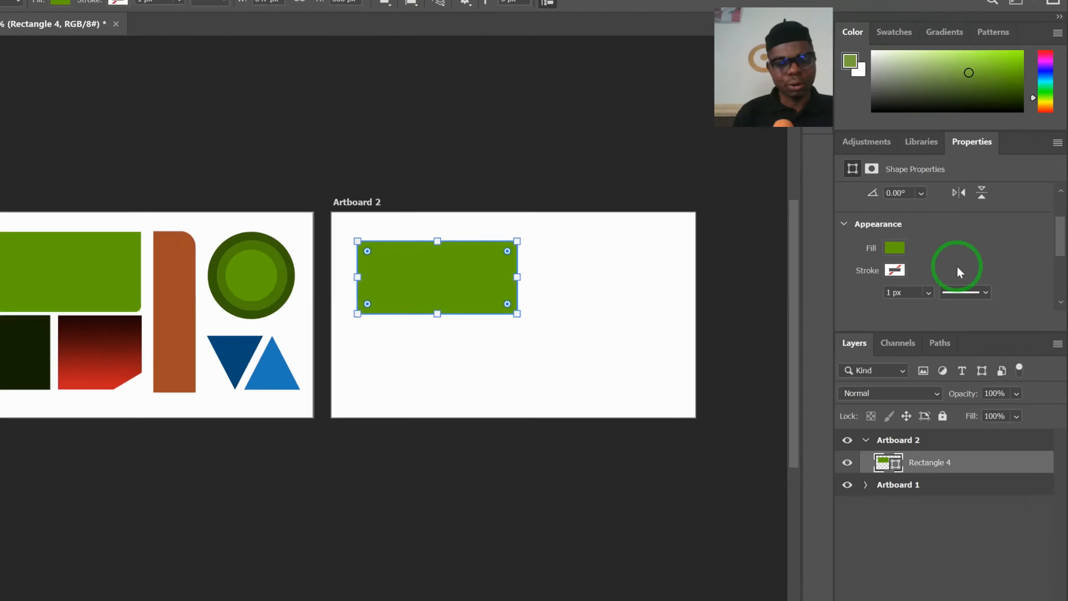
Round all four corners of the green rectangle on Artboard 2 together to a radius of about 59 px
scroll(484, 302, "up", 2)
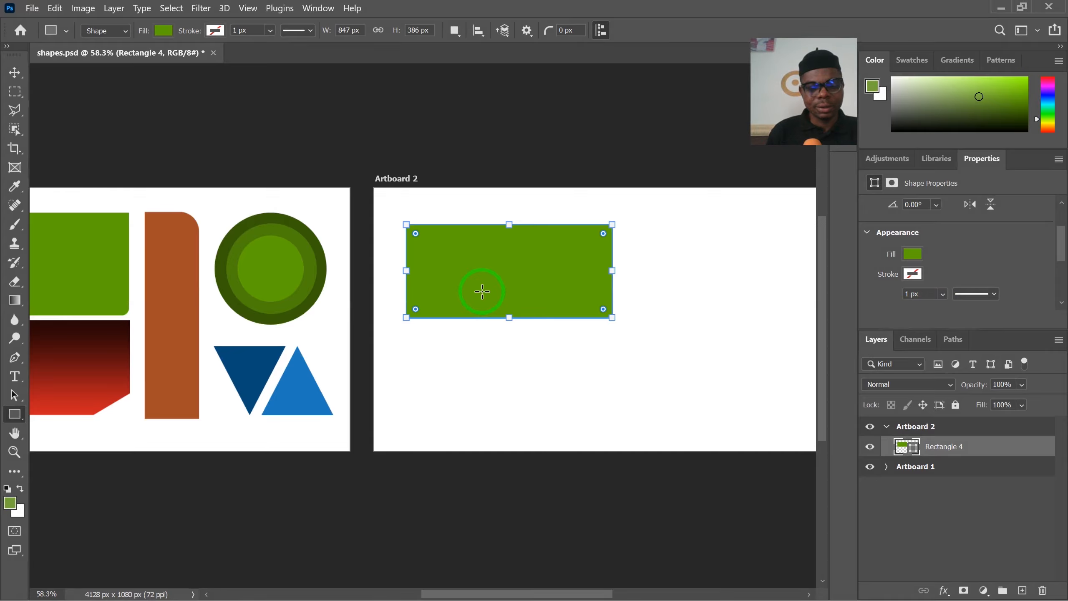
left_click_drag(236, 289, 396, 287)
scroll(272, 303, "up", 4)
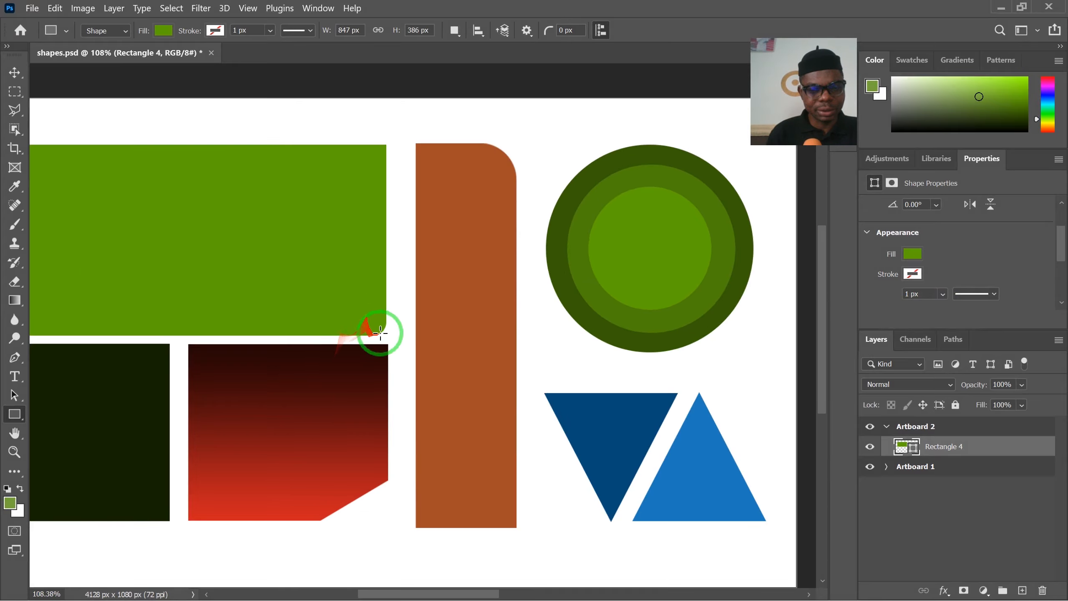
scroll(372, 325, "down", 4)
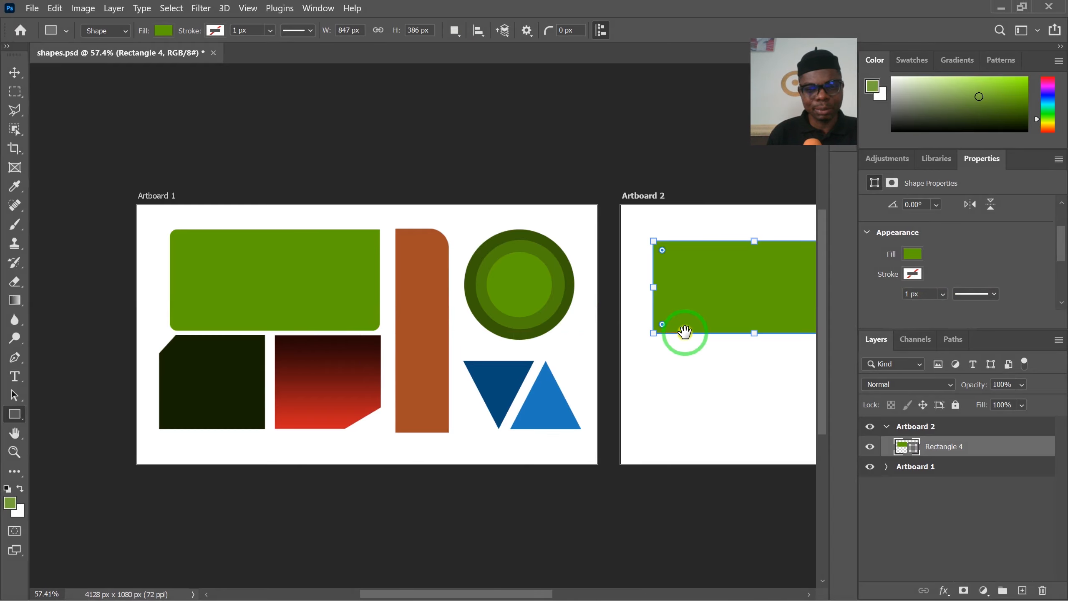
left_click_drag(685, 334, 552, 320)
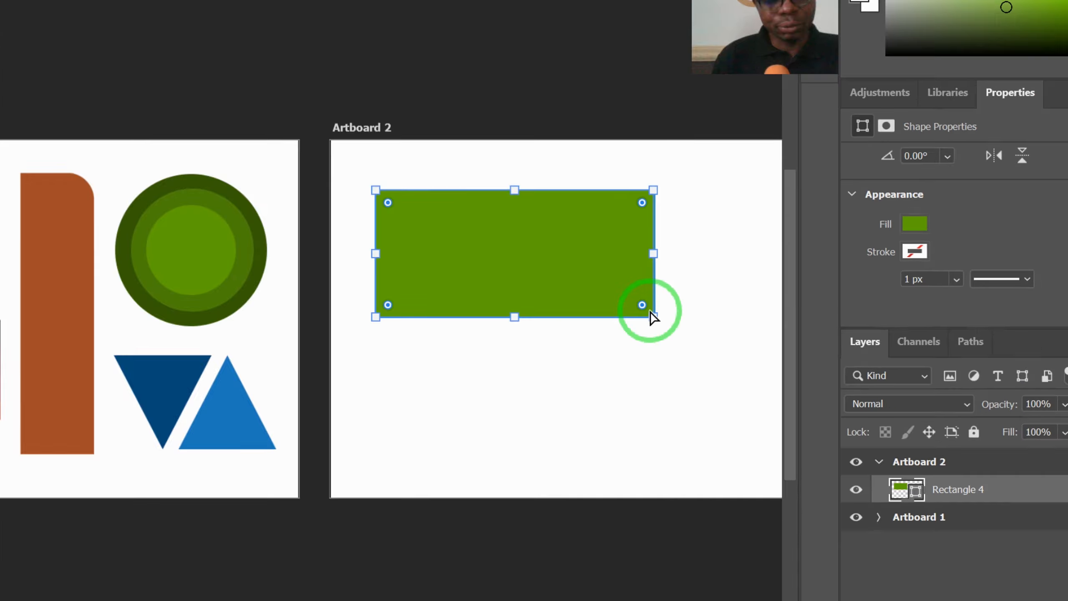
scroll(526, 294, "up", 3)
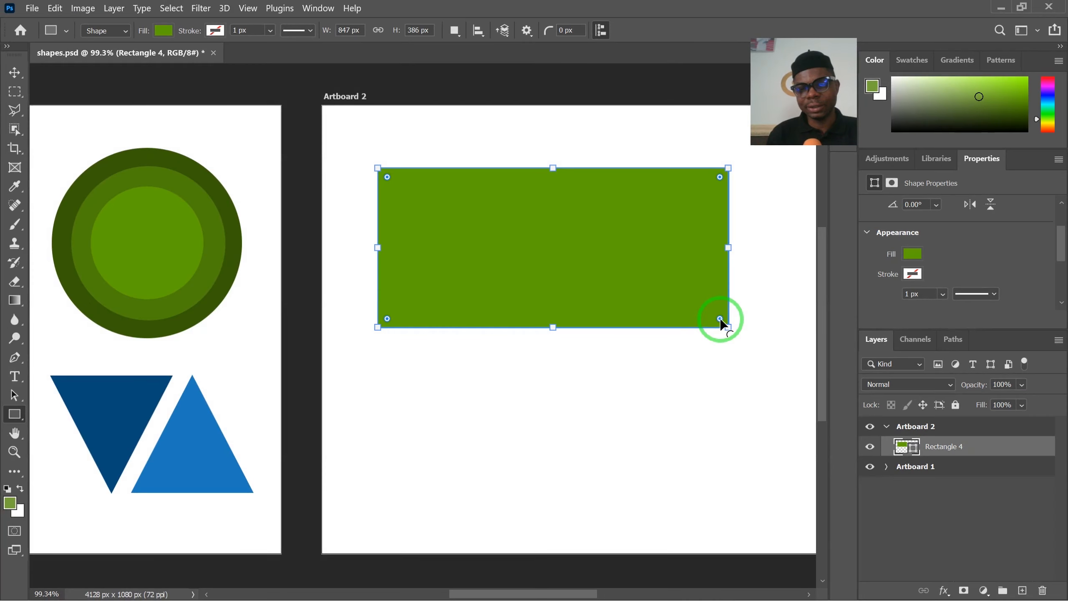
left_click_drag(711, 314, 704, 309)
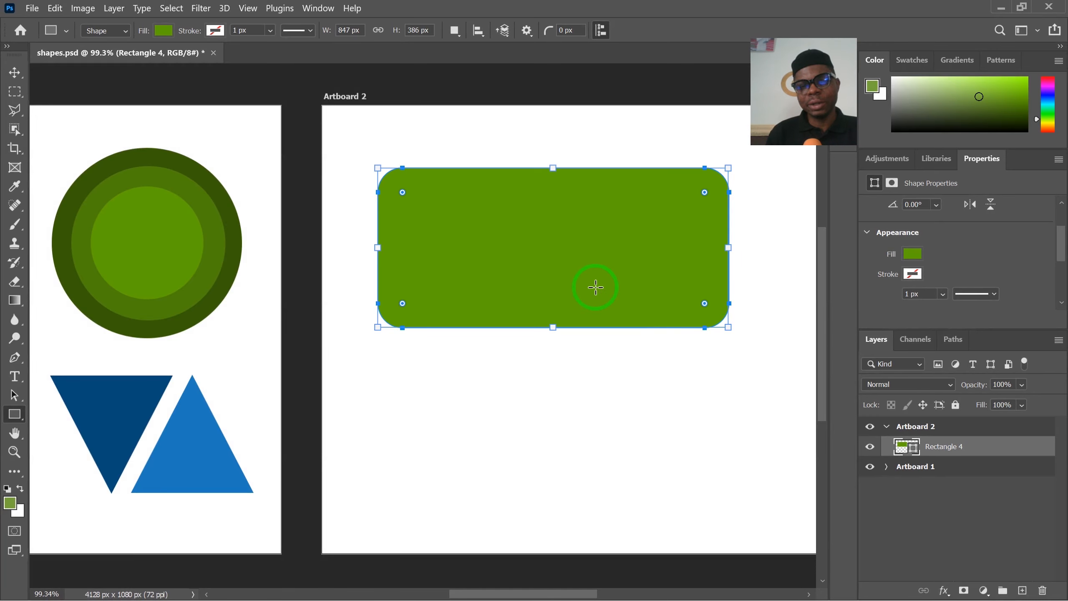
scroll(474, 263, "down", 3)
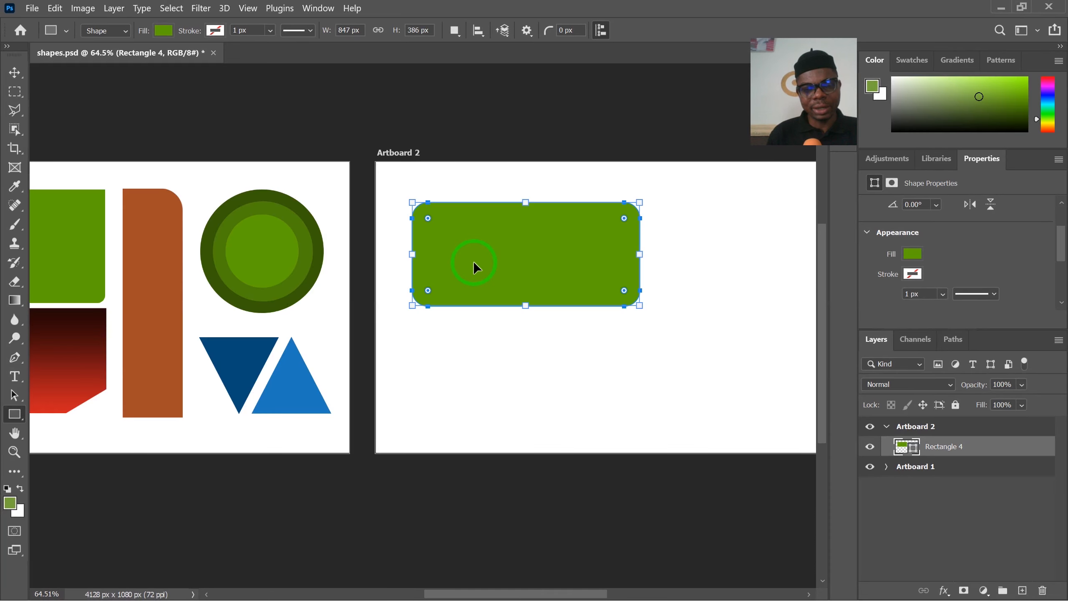
Deselect the rounded rectangle and compare its corners with those of the green rectangle on Artboard 1
key("v")
scroll(499, 333, "down", 3)
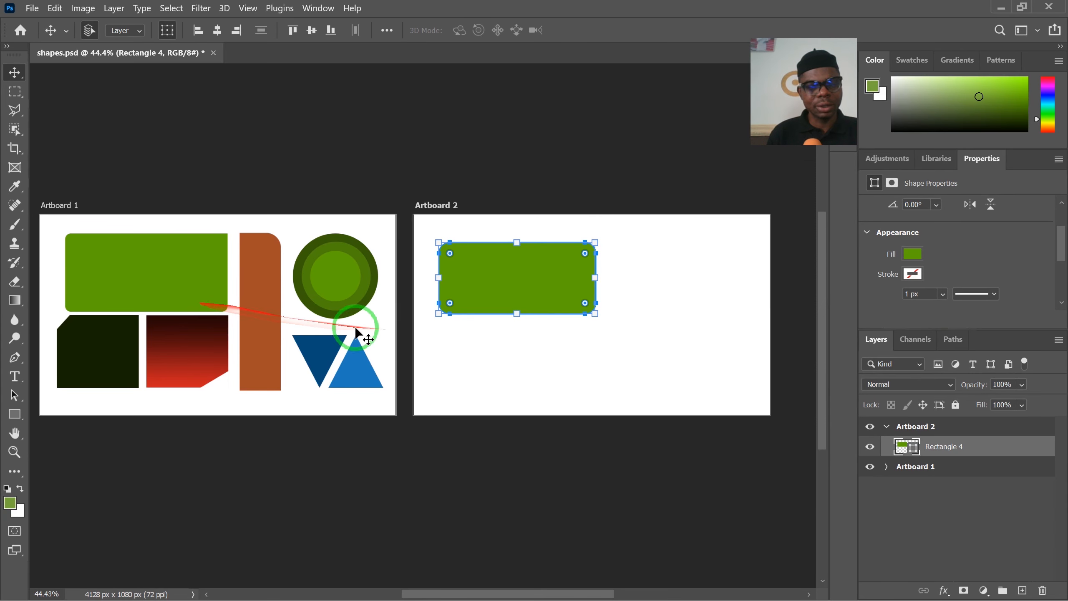
scroll(478, 303, "up", 3)
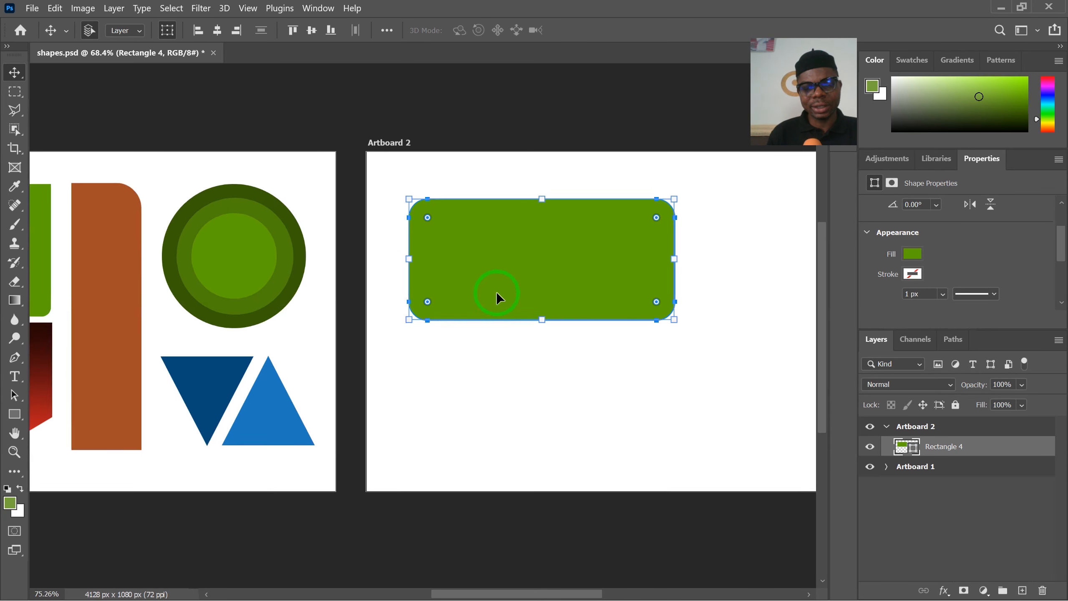
scroll(496, 292, "up", 3)
left_click(665, 421)
scroll(606, 252, "down", 5)
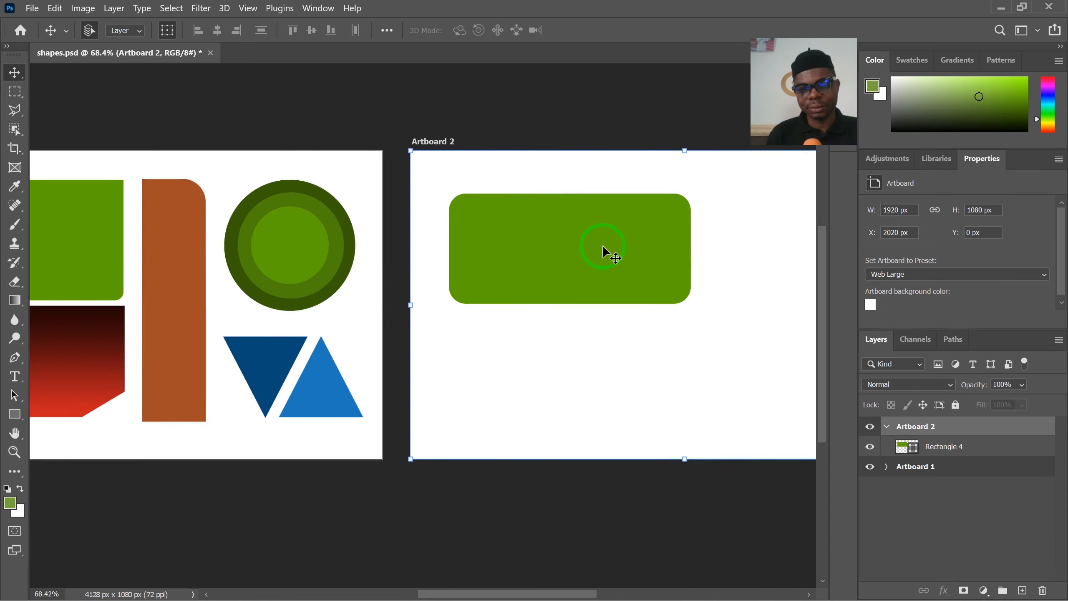
scroll(172, 254, "up", 4)
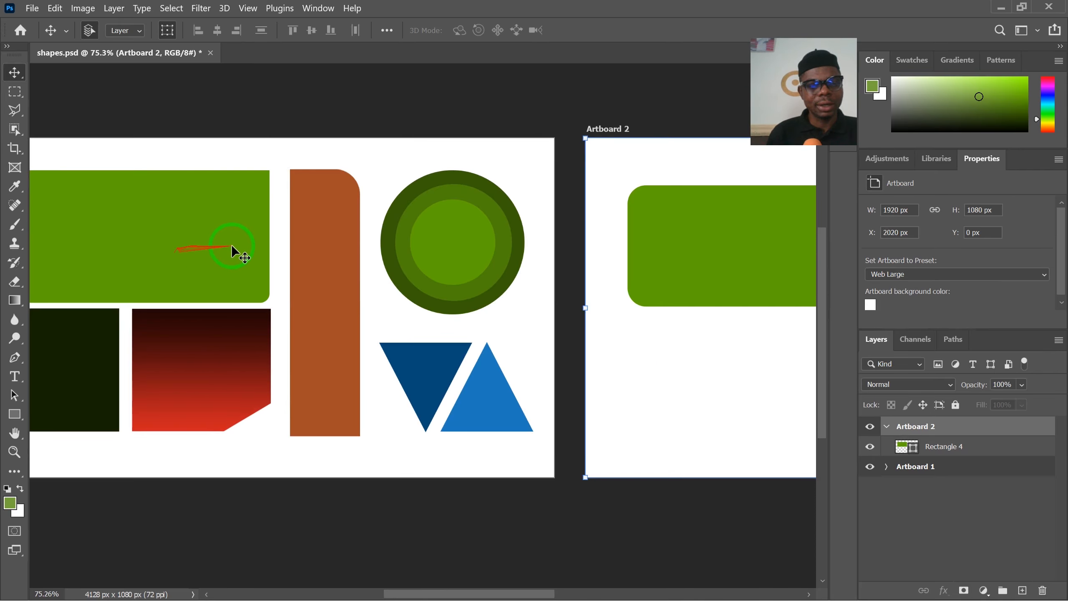
scroll(756, 243, "down", 3)
left_click_drag(728, 238, 573, 246)
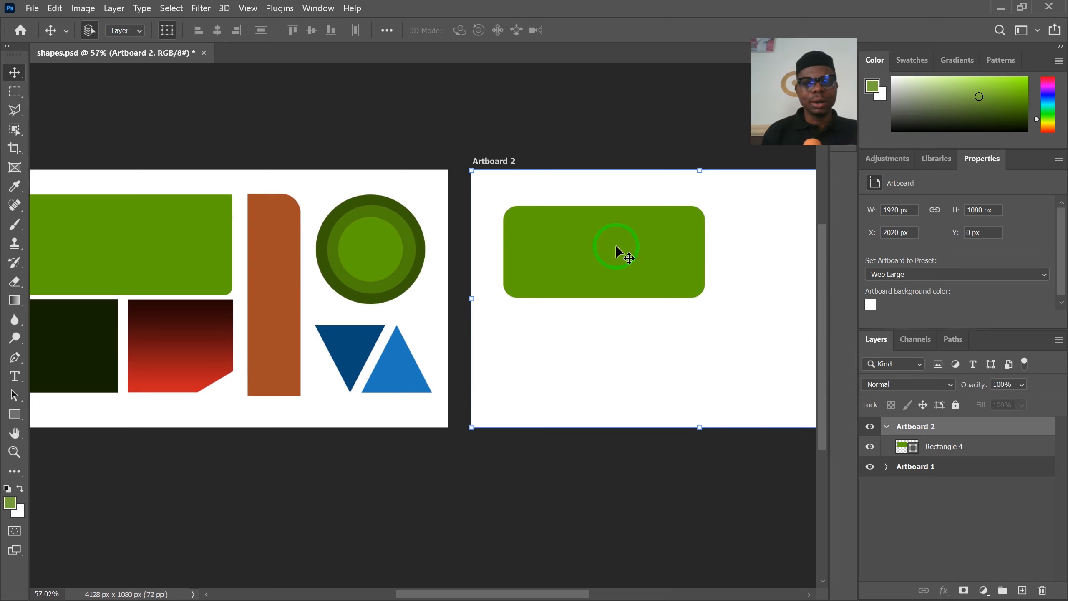
scroll(616, 247, "down", 1)
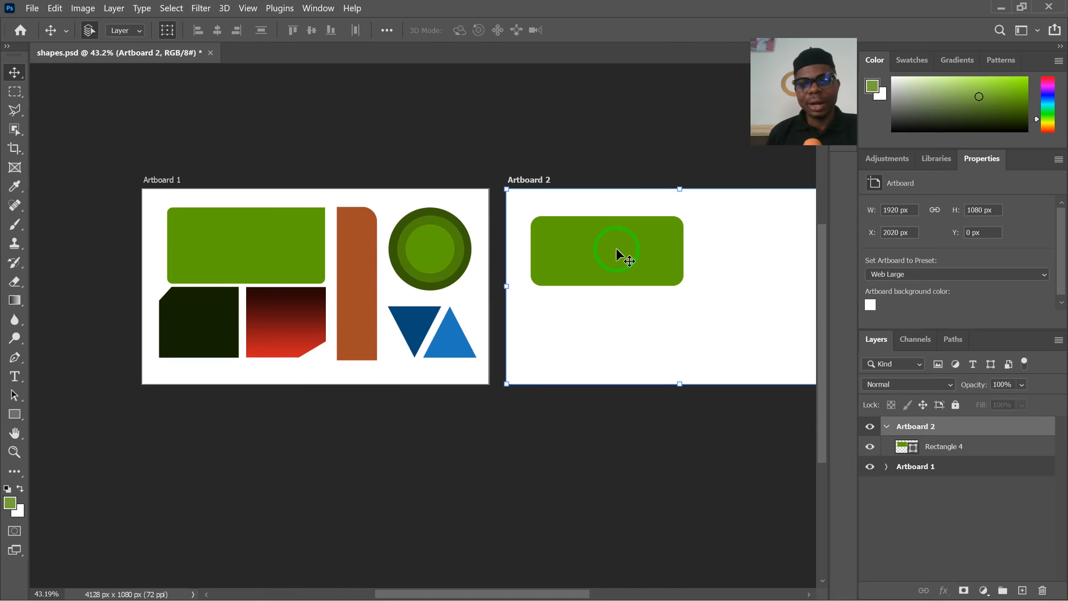
scroll(617, 249, "down", 2)
scroll(617, 251, "up", 3)
left_click_drag(616, 253, 560, 255)
Select the green rectangle on Artboard 2 and unlink its corner radius values
left_click(612, 244)
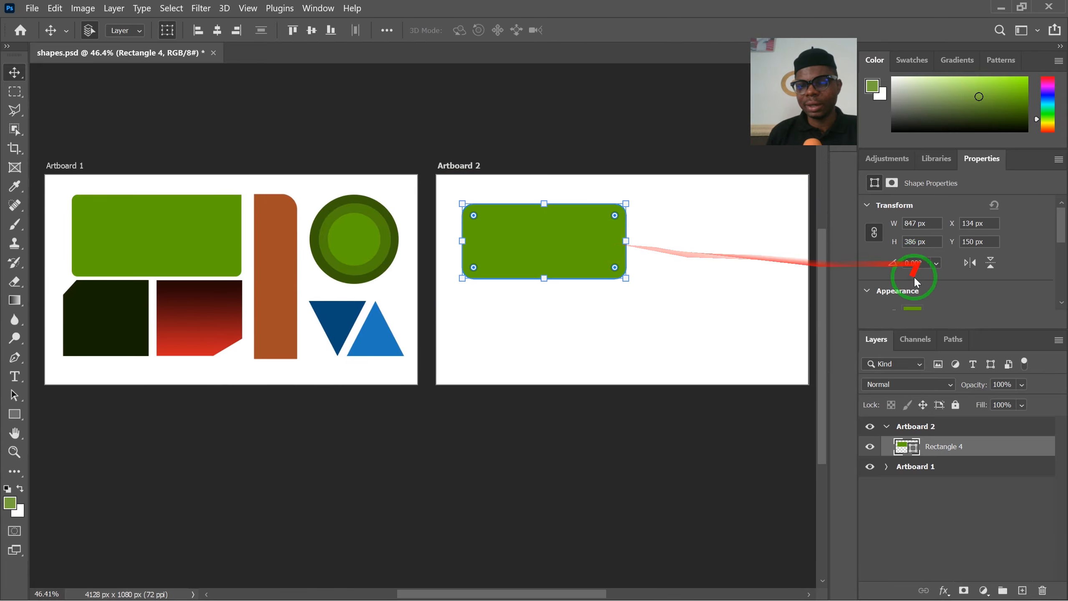
scroll(923, 306, "down", 1)
scroll(922, 293, "down", 3)
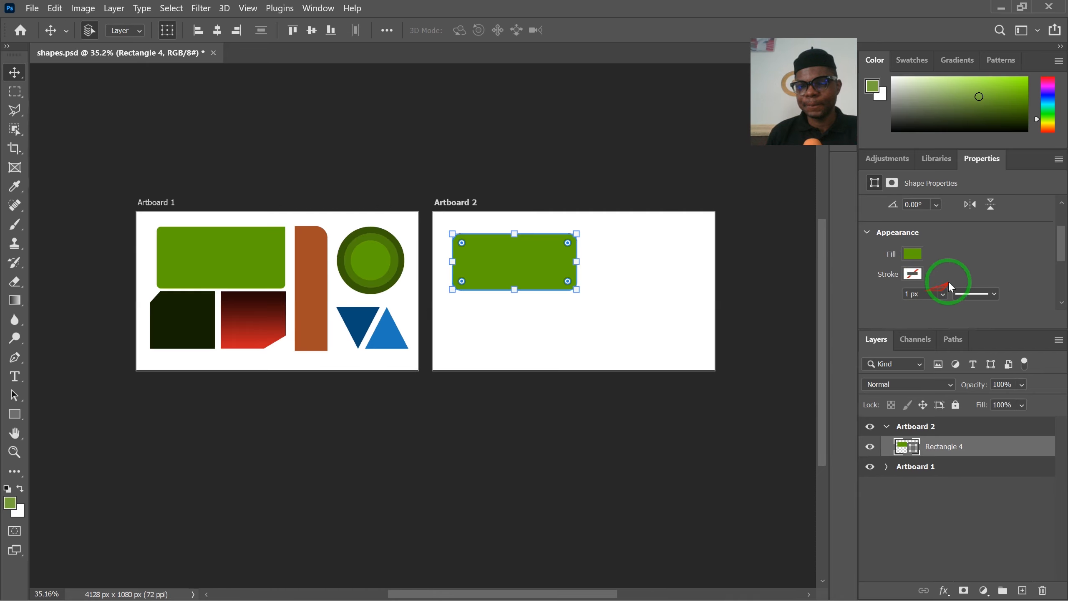
scroll(949, 281, "down", 2)
scroll(947, 280, "down", 3)
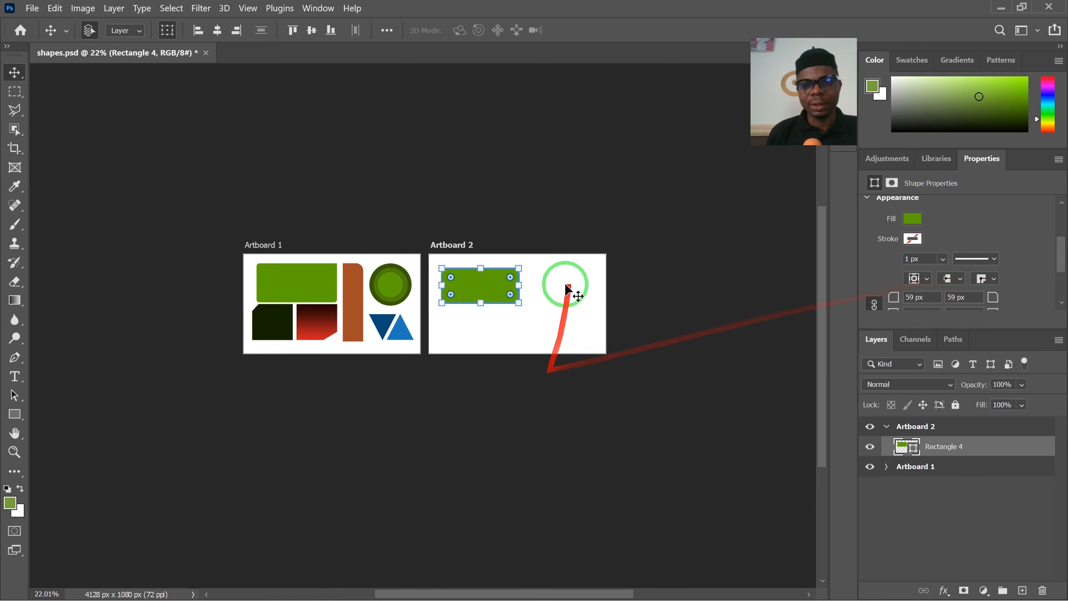
scroll(565, 281, "up", 5)
left_click_drag(1063, 251, 1063, 266)
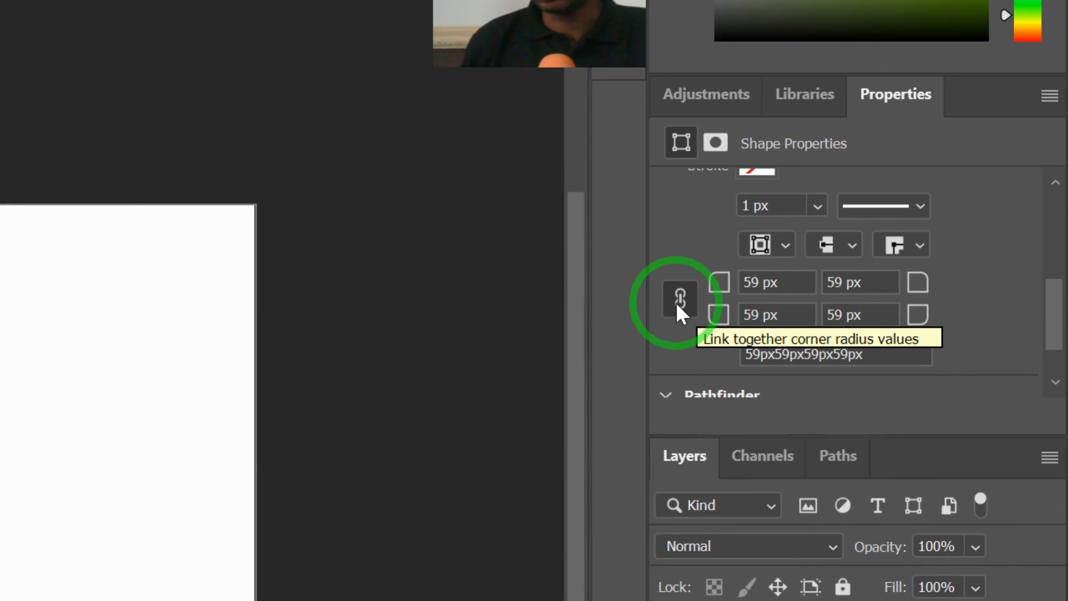
left_click(678, 310)
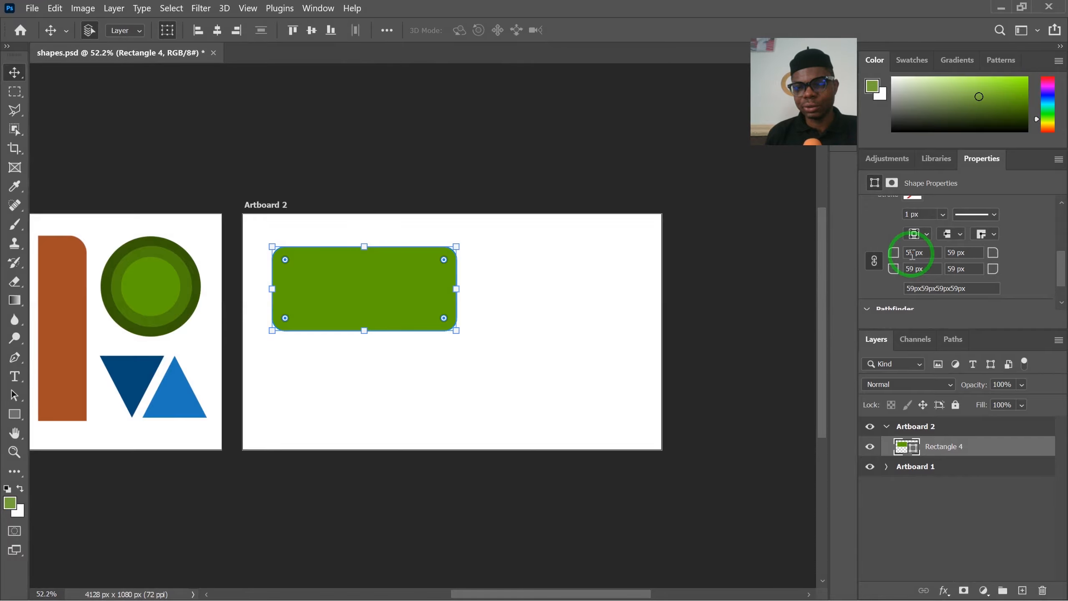
left_click(875, 264)
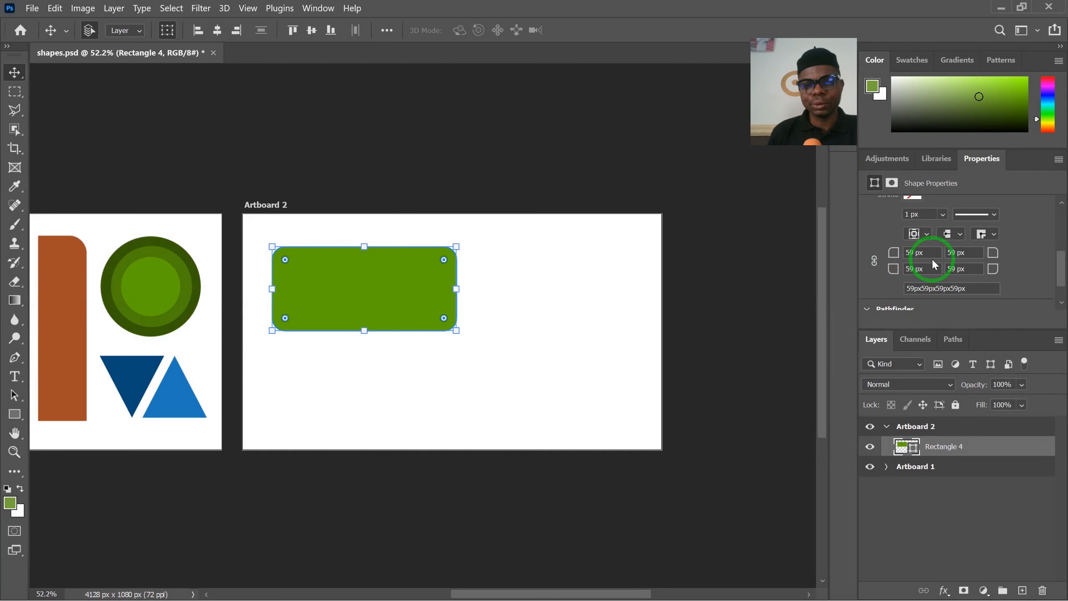
Set the top-right corner radius of the green rectangle on Artboard 2 to 0 px
left_click(956, 252)
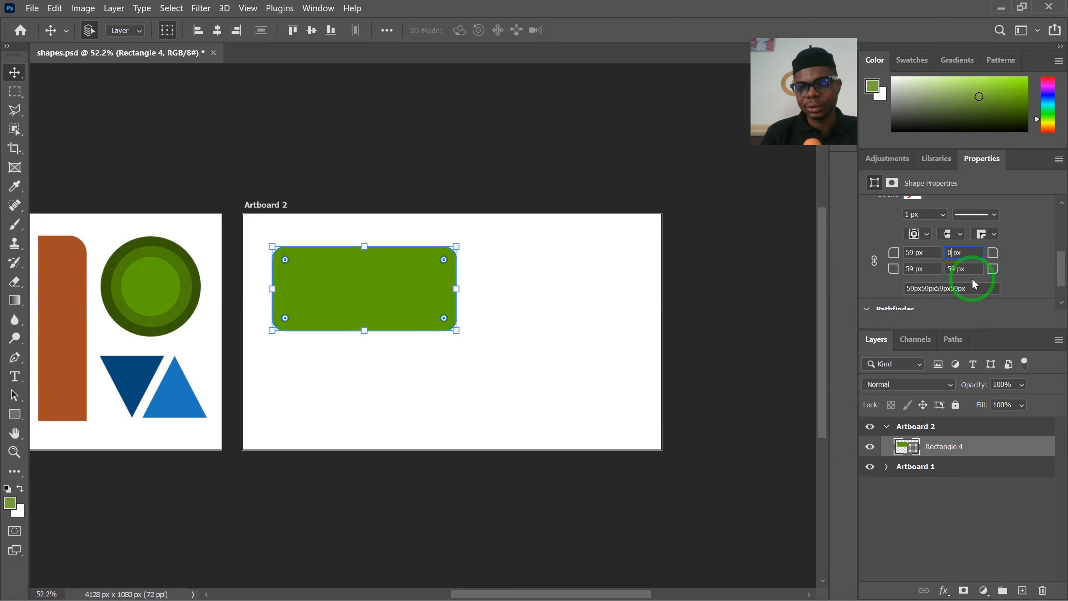
type("0")
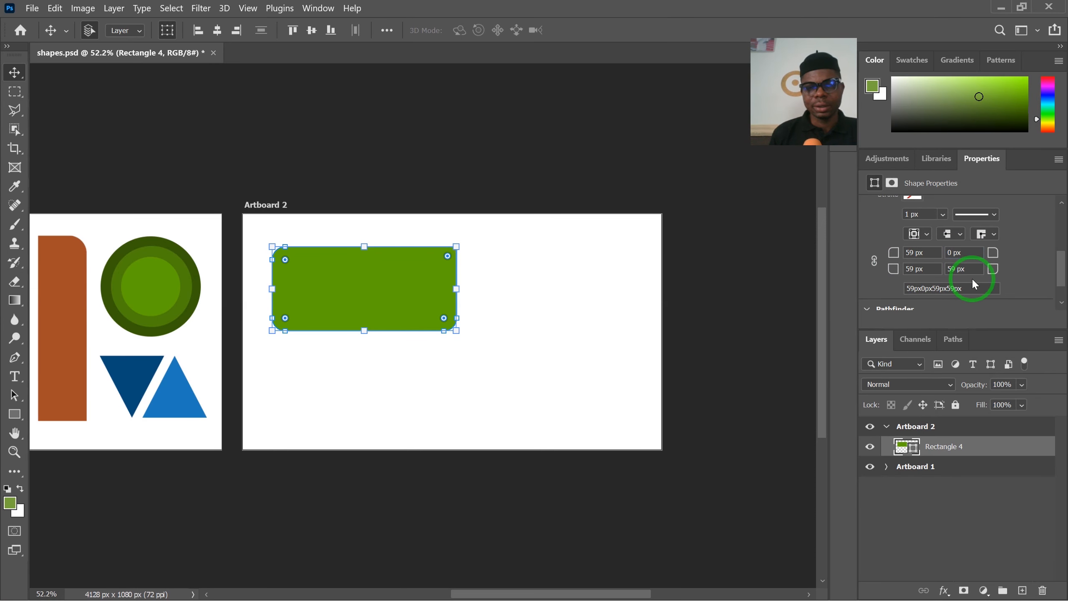
scroll(321, 281, "up", 3)
left_click(652, 365)
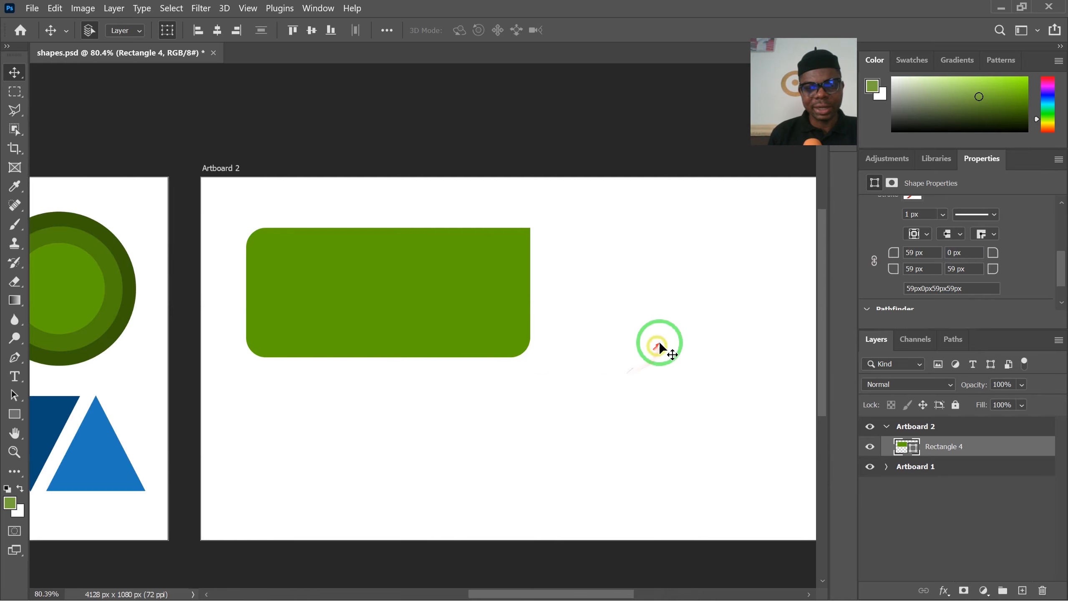
Deselect the green rectangle on Artboard 2 and compare its square corner with its three rounded corners
scroll(400, 310, "up", 2)
left_click_drag(399, 310, 465, 340)
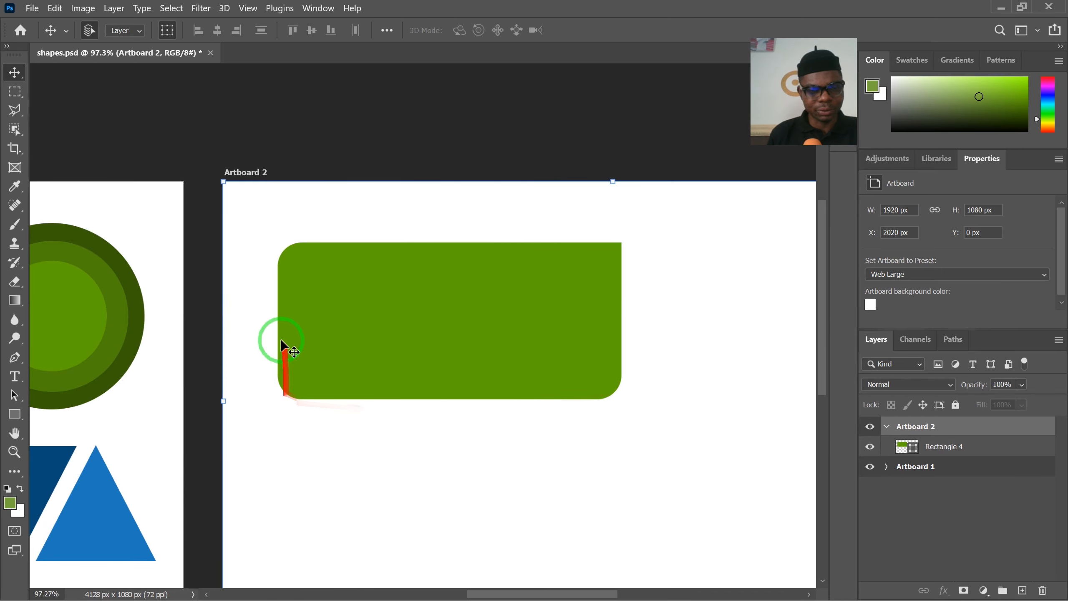
scroll(614, 245, "up", 3)
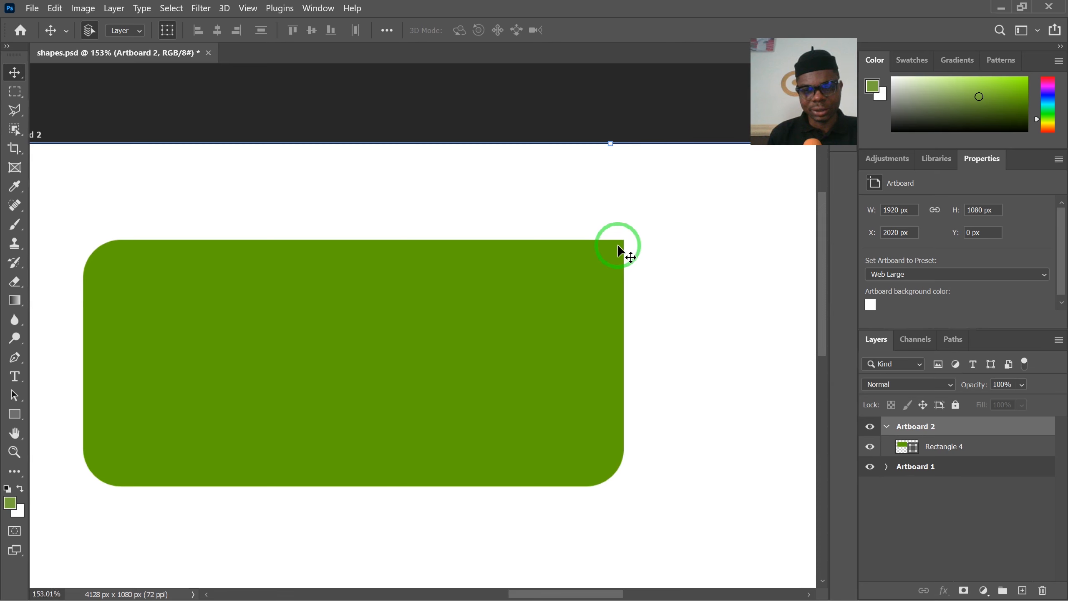
scroll(584, 248, "down", 3)
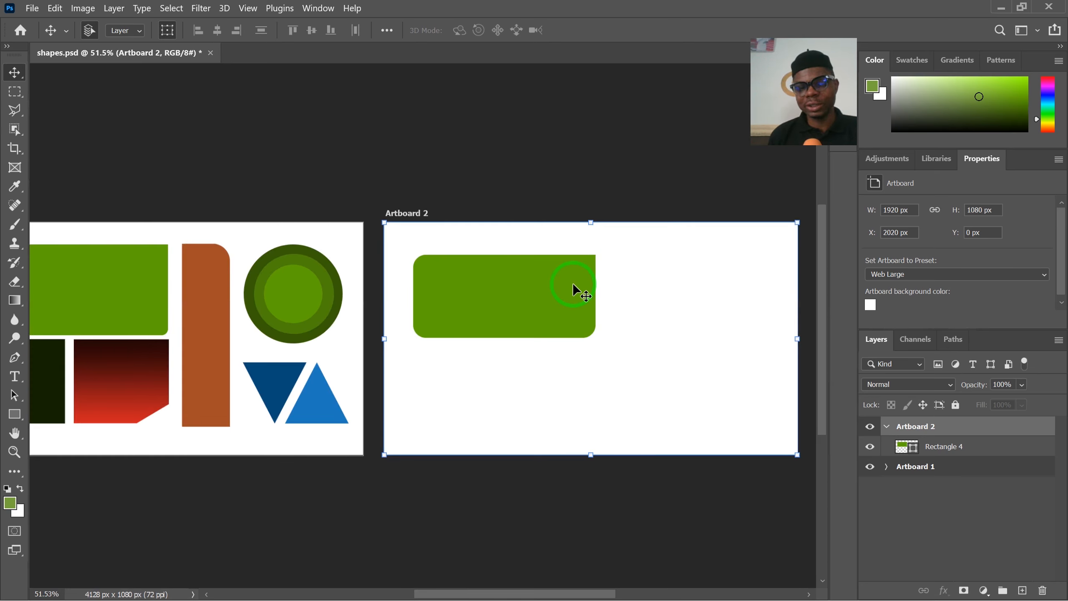
scroll(573, 282, "down", 2)
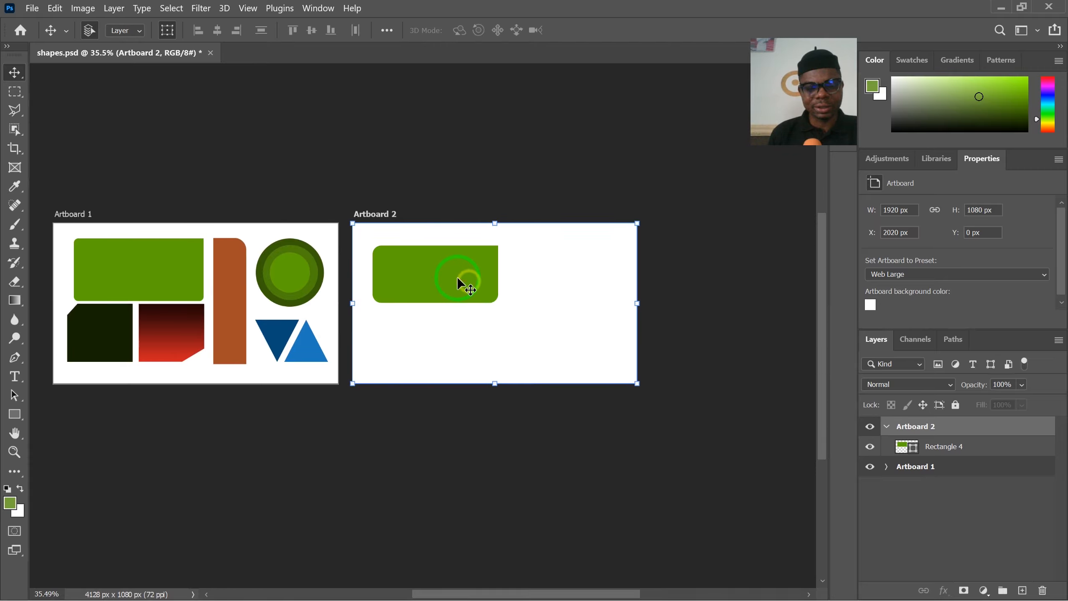
Duplicate the green rectangle on Artboard 2 and place the copy directly below the original
left_click(450, 273)
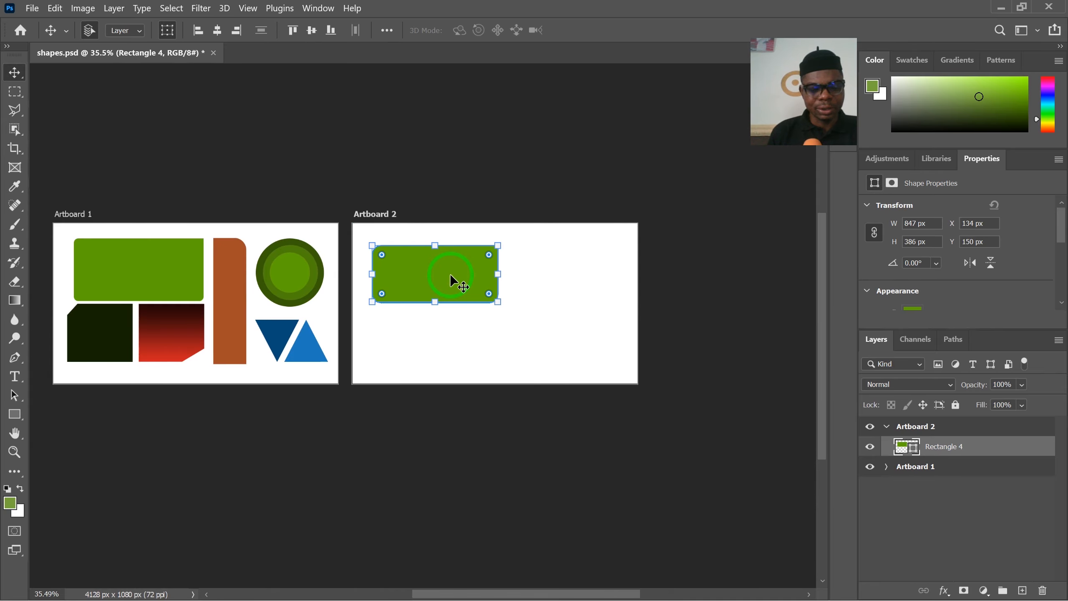
mouse_move(457, 281)
left_mouse_down()
mouse_move(475, 361)
mouse_move(465, 352)
left_mouse_up()
scroll(465, 351, "up", 1)
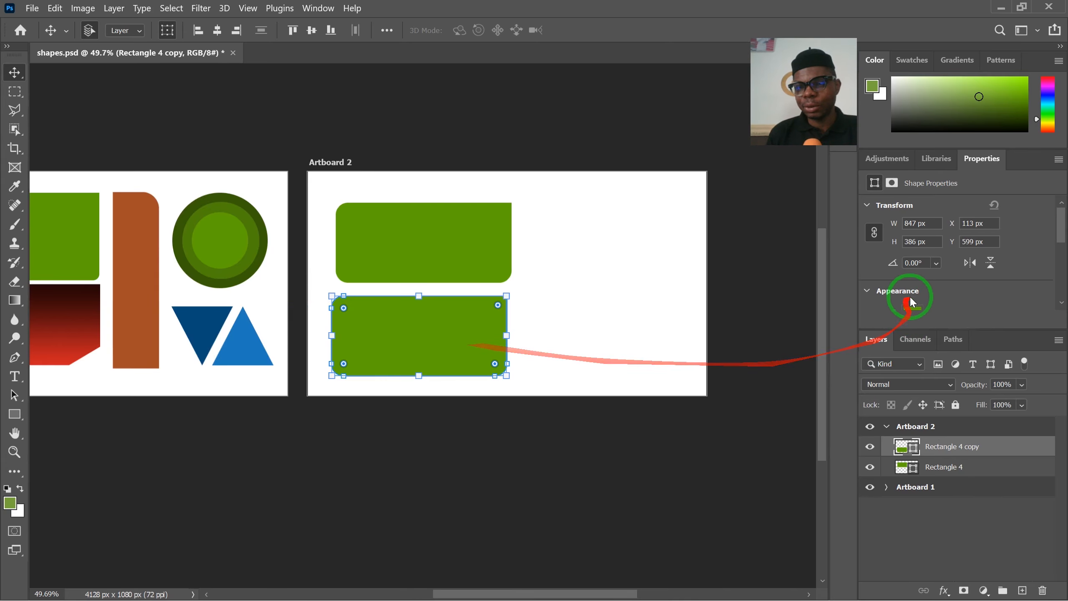
Link the corner radius values of the lower rectangle and set all four corners to 0 px
scroll(978, 296, "down", 2)
scroll(976, 286, "down", 2)
scroll(954, 291, "down", 1)
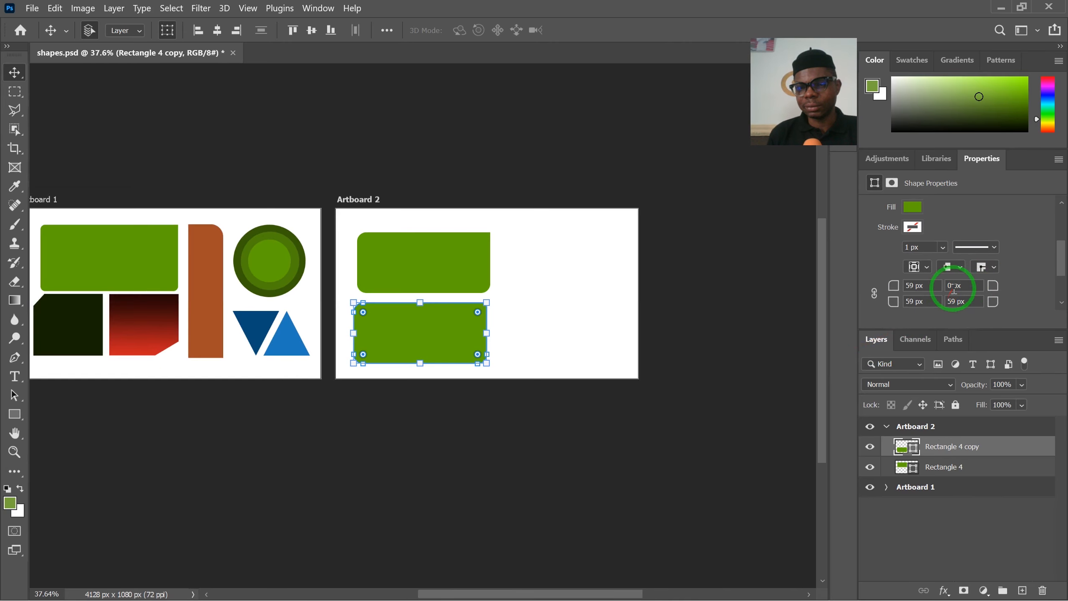
left_click(915, 286)
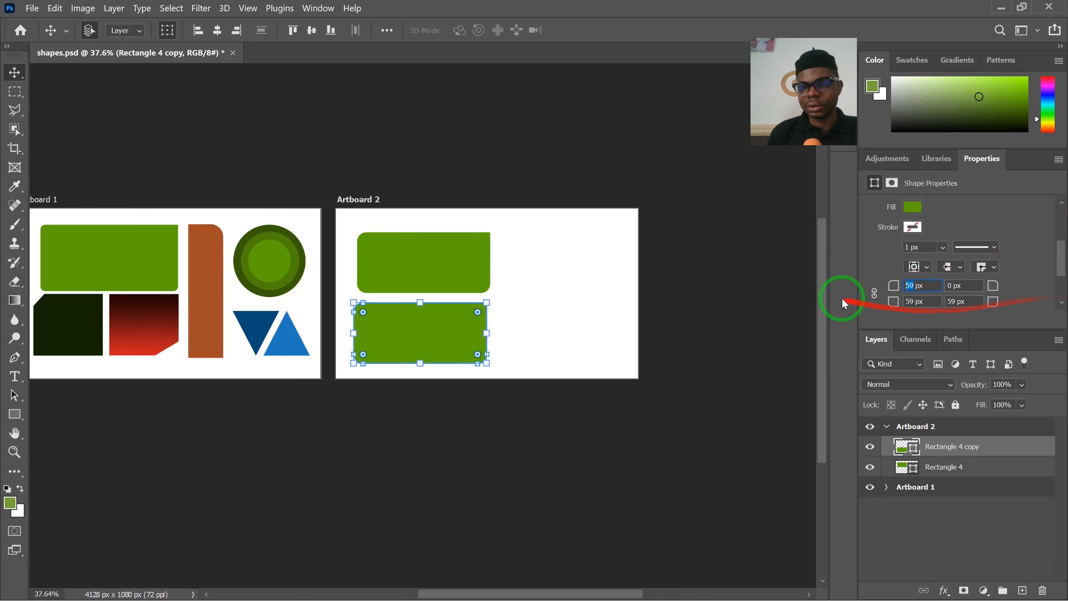
scroll(1033, 281, "down", 2)
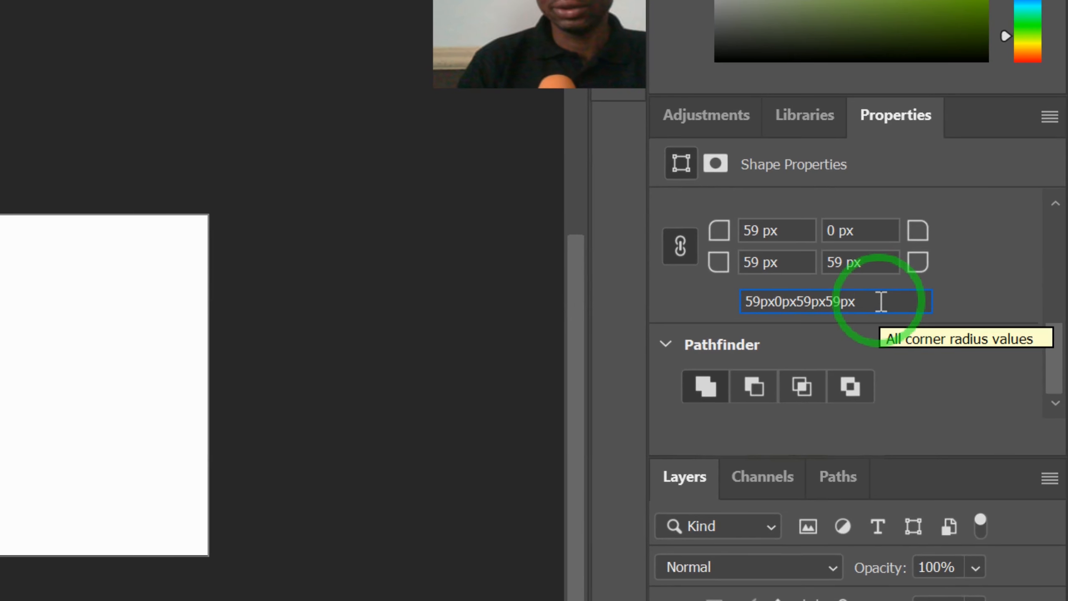
key("BackSpace")
key("BackSpace")
key("BackSpace")
key("BackSpace")
key("BackSpace")
key("BackSpace")
key("BackSpace")
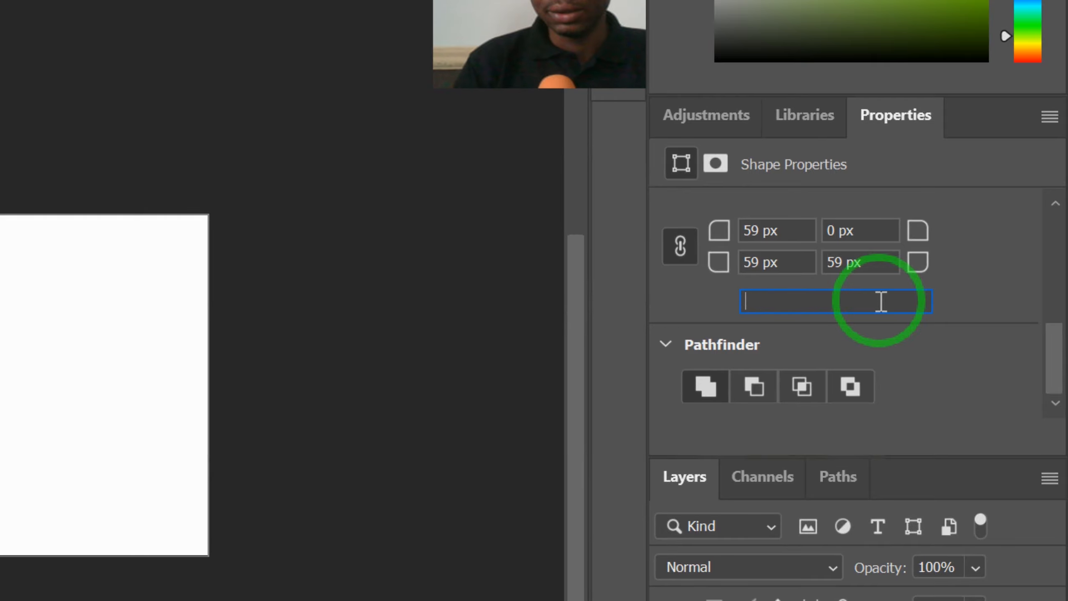
type("0")
key("Return")
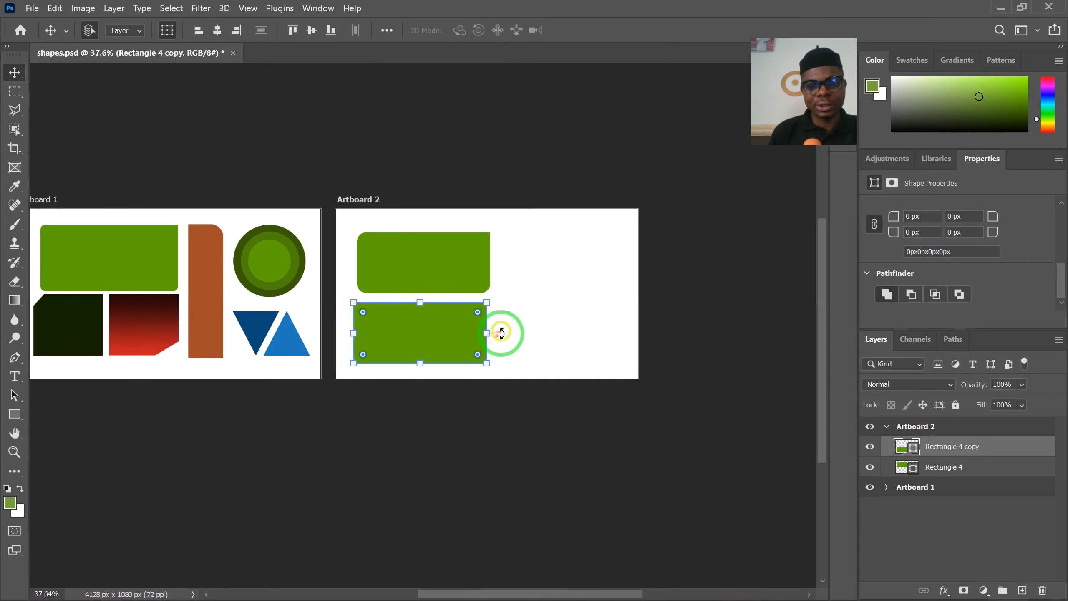
Deselect the lower rectangle and compare its corners with those of the rectangle above
left_click(502, 333)
scroll(529, 342, "up", 2)
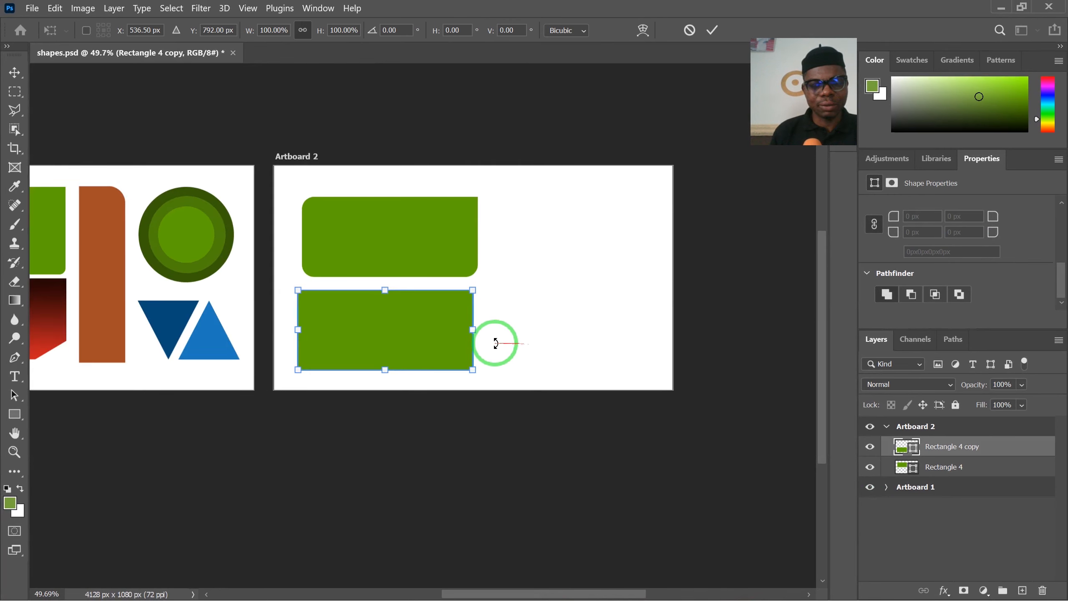
left_click(543, 344)
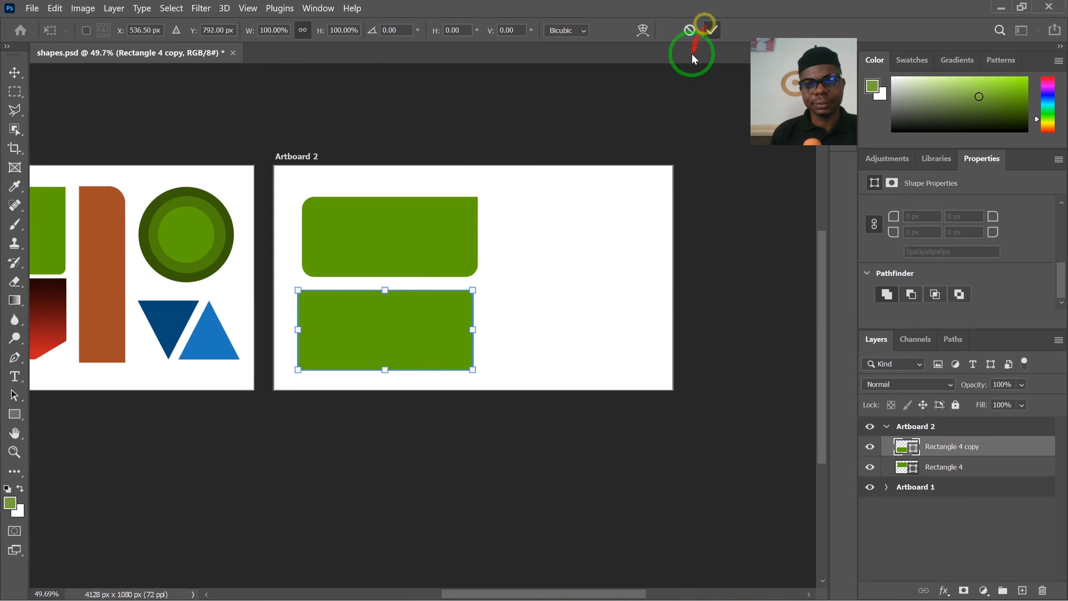
left_click(712, 30)
scroll(509, 293, "up", 2)
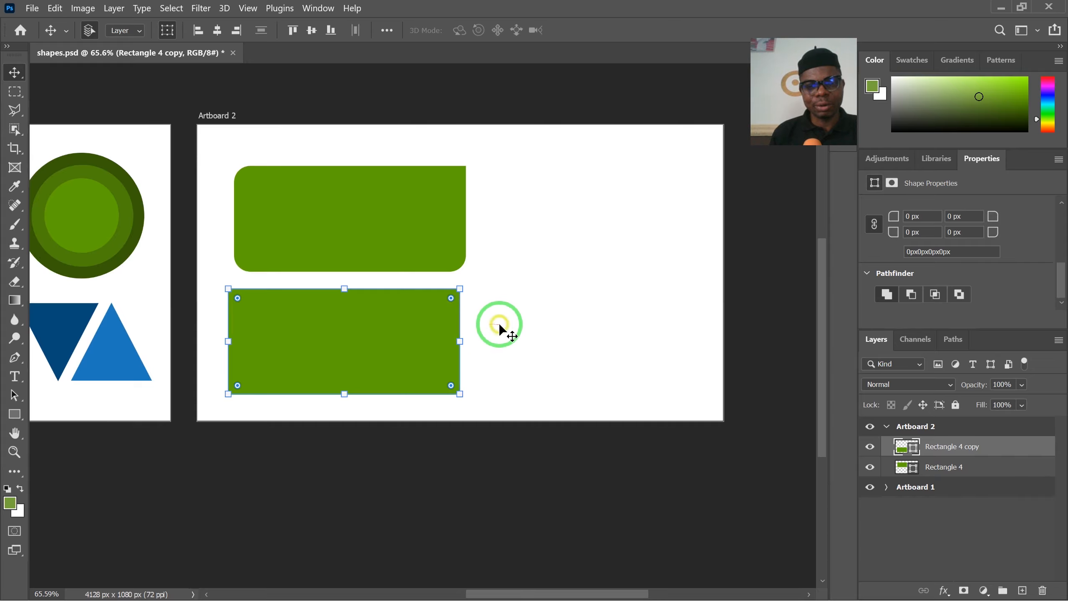
left_click(499, 325)
scroll(391, 330, "down", 2)
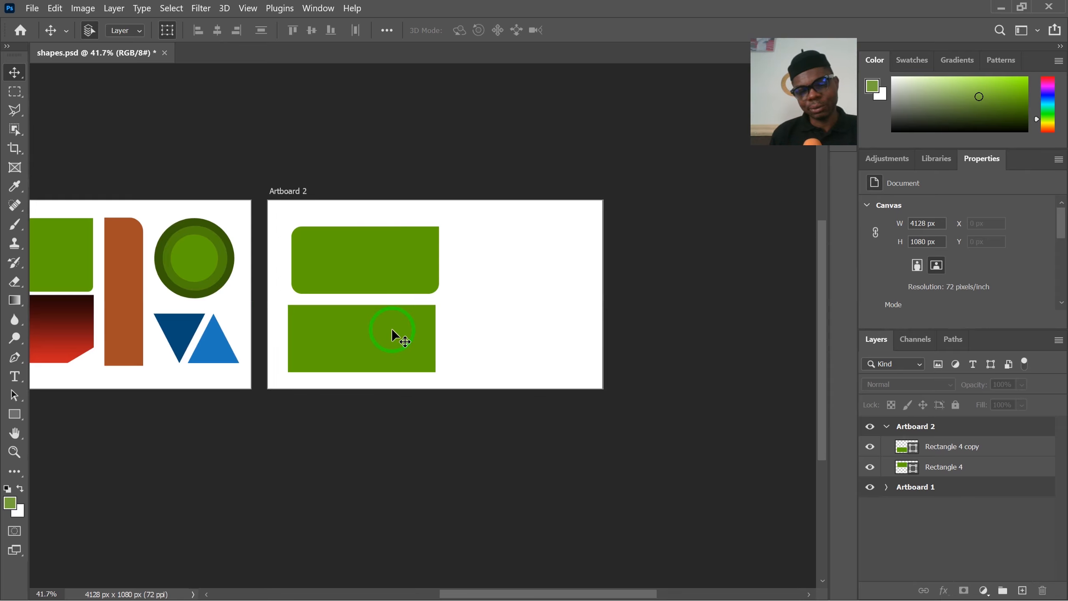
Set all four linked corner radii of the lower rectangle on Artboard 2 to 20 px
left_click_drag(396, 332, 452, 320)
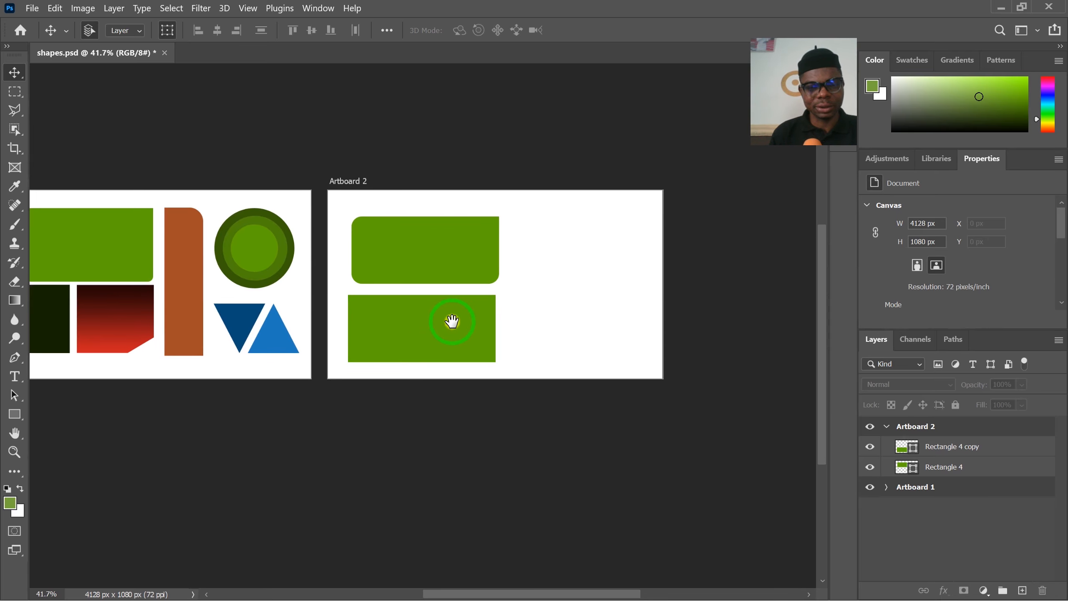
scroll(451, 320, "up", 1)
left_click(451, 321)
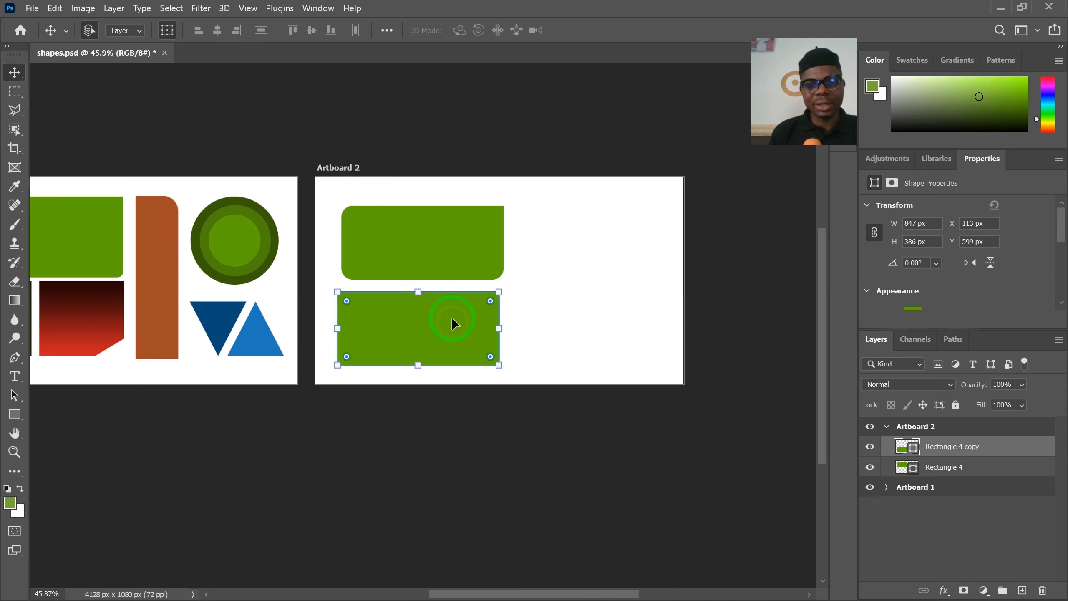
scroll(1005, 277, "down", 4)
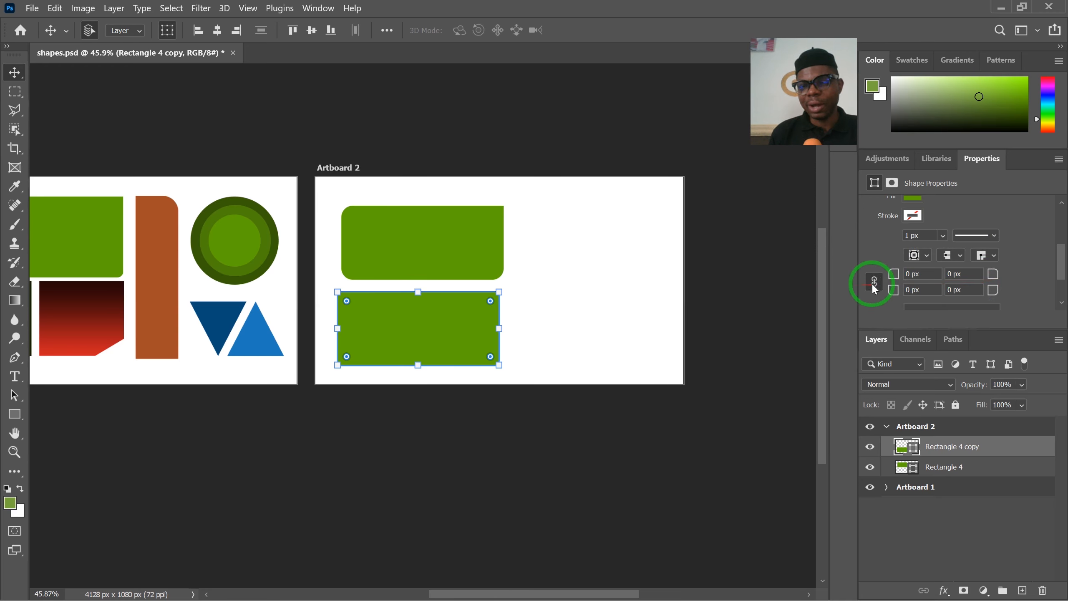
left_click(873, 283)
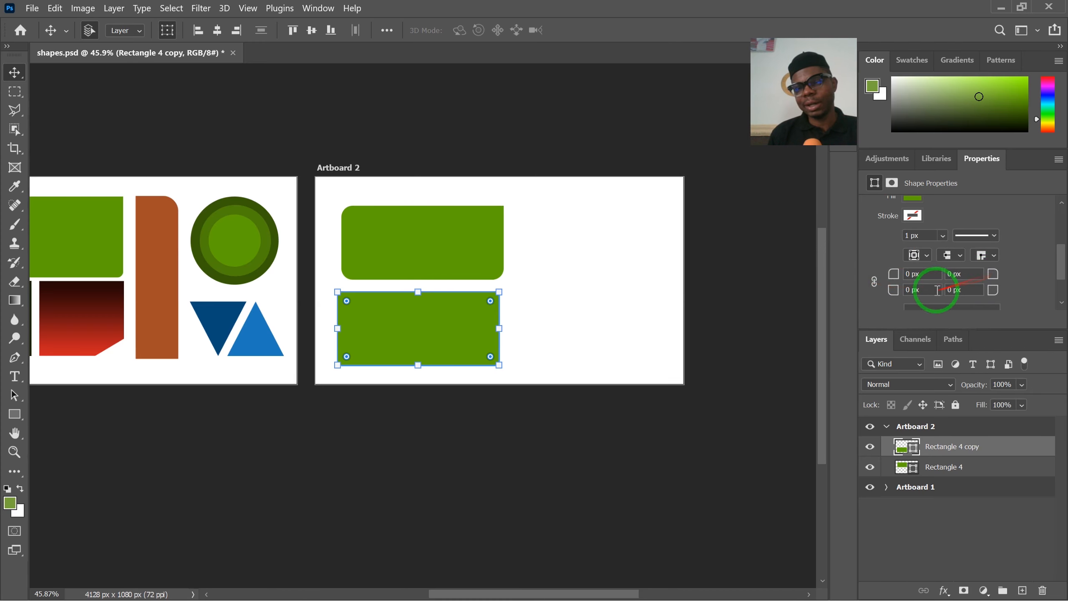
left_click(875, 283)
scroll(915, 288, "down", 2)
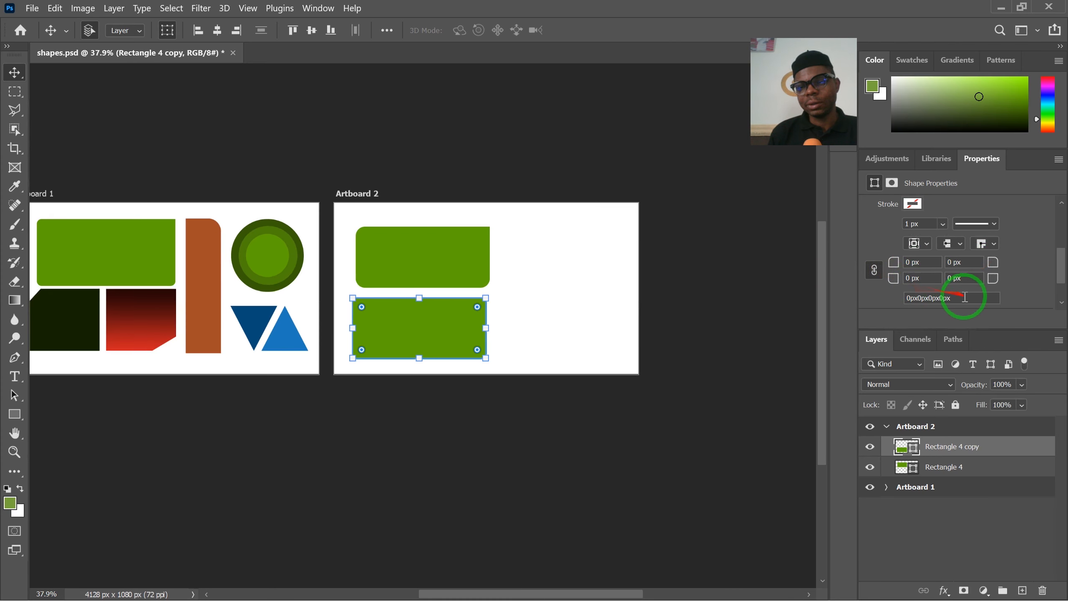
left_click_drag(964, 299, 902, 292)
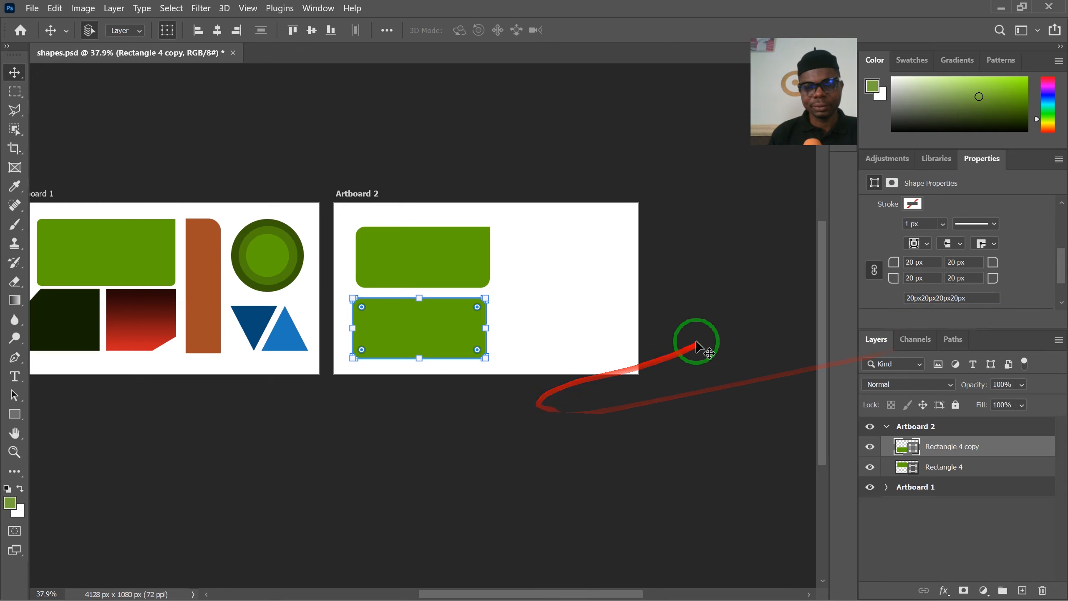
Deselect the lower rectangle and examine the rounding of its four corners
left_click(715, 340)
scroll(466, 343, "up", 2)
scroll(466, 343, "up", 2)
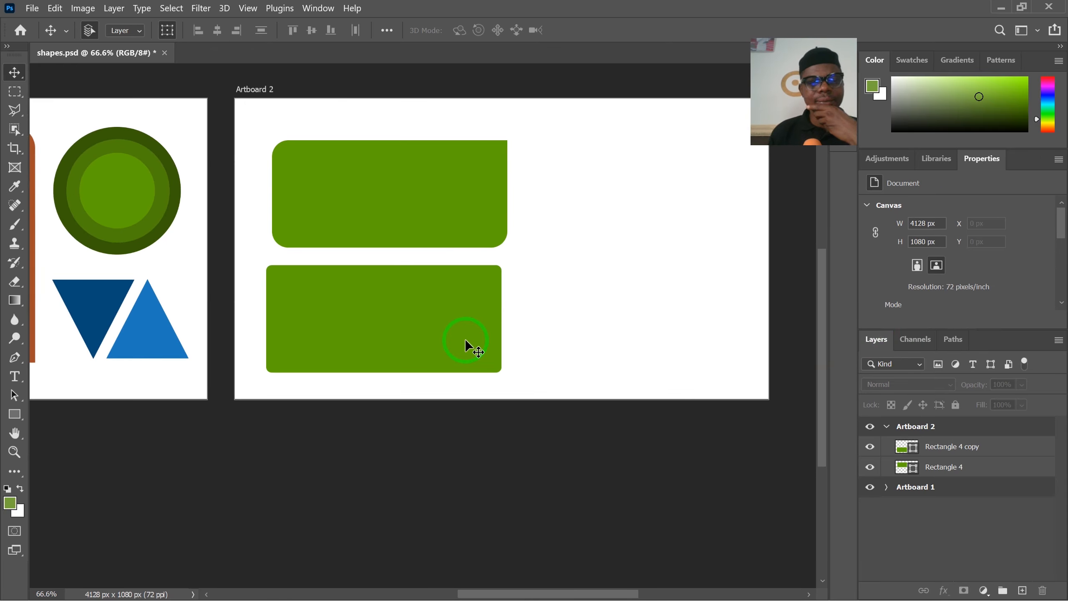
scroll(466, 346, "down", 1)
left_click_drag(466, 335, 531, 368)
scroll(533, 371, "down", 1)
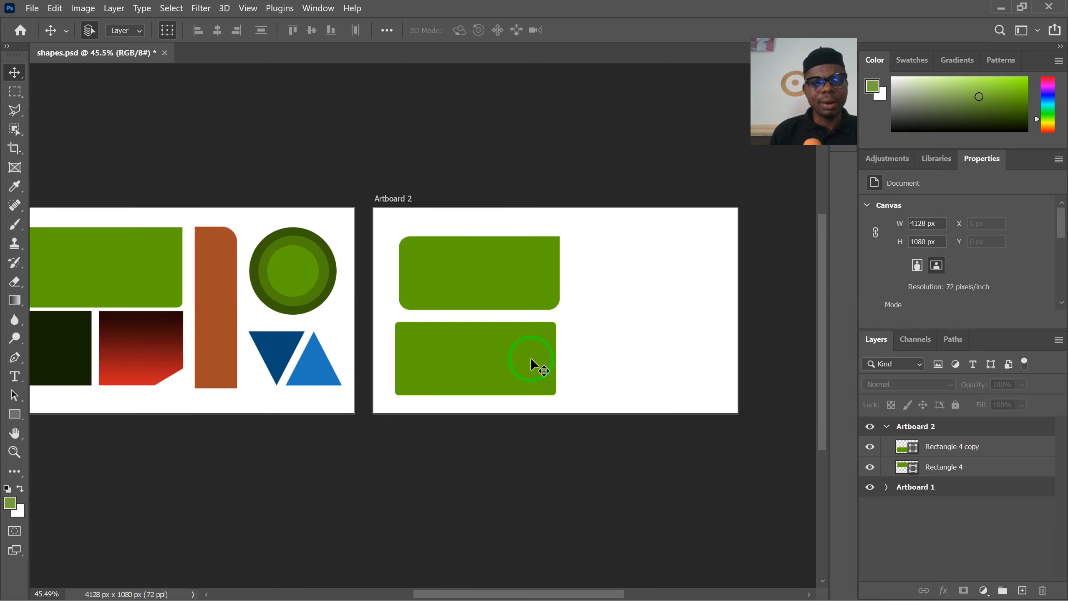
Set all four linked corner radii of the lower rectangle on Artboard 2 to 30 px and deselect it
scroll(530, 358, "up", 1)
left_click(529, 359)
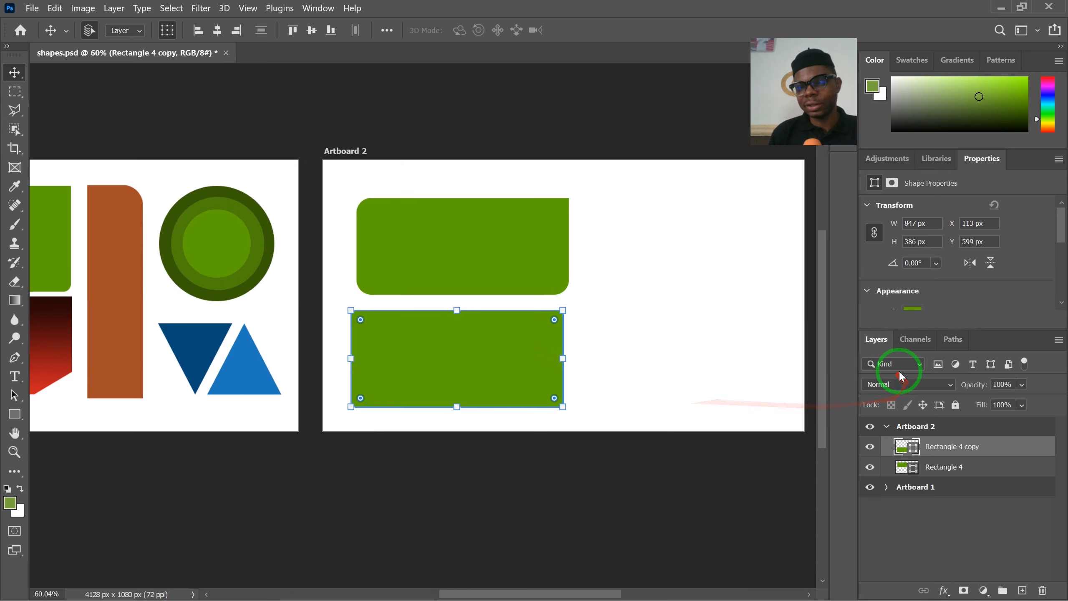
key("ctrl+plus")
scroll(967, 282, "down", 4)
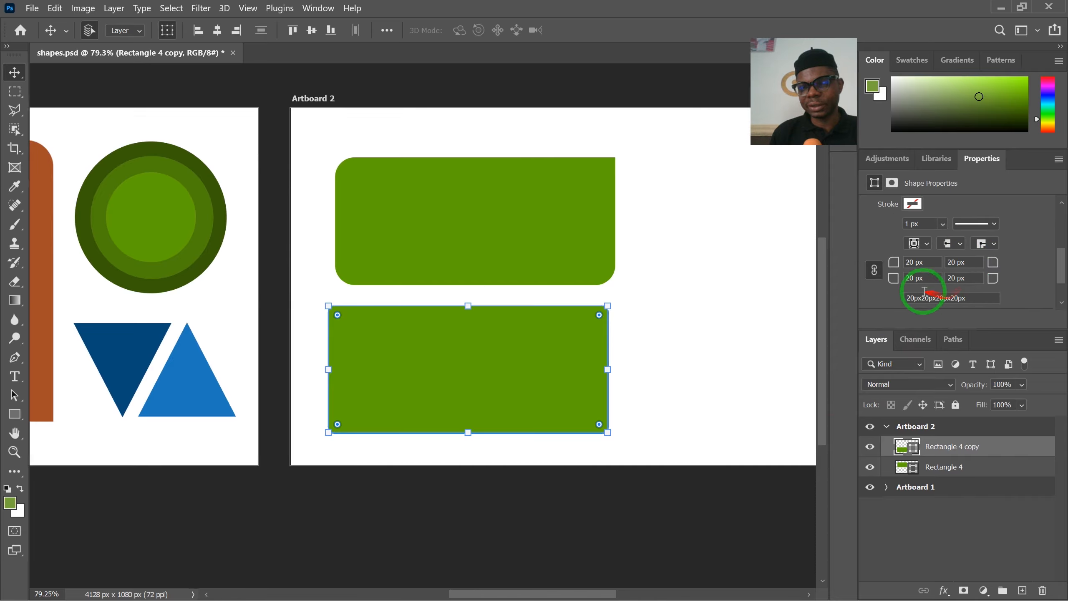
left_click_drag(976, 299, 899, 291)
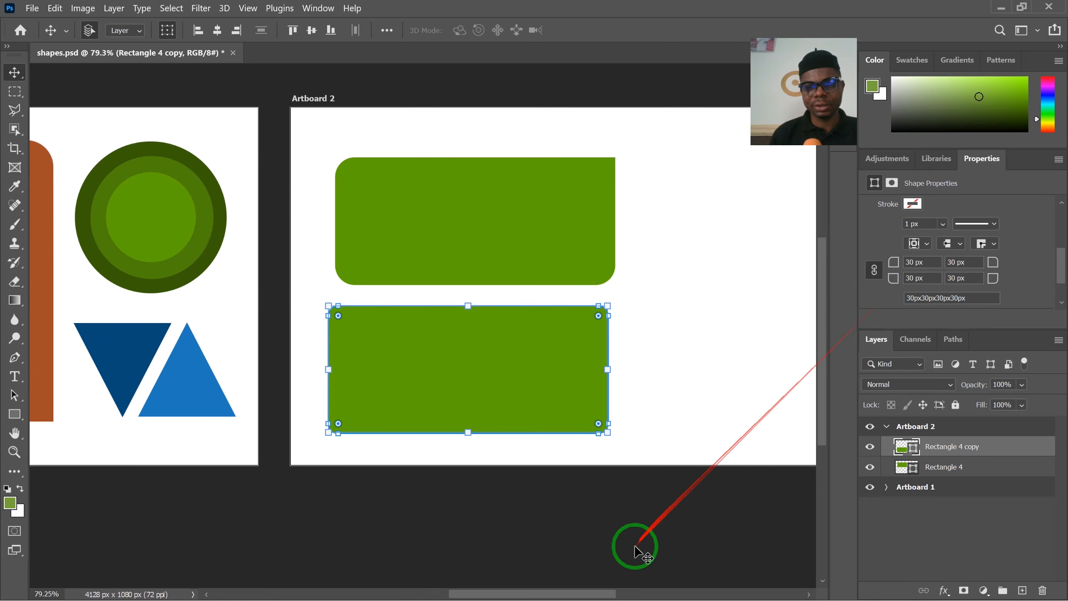
left_click(716, 363)
key("ctrl+0")
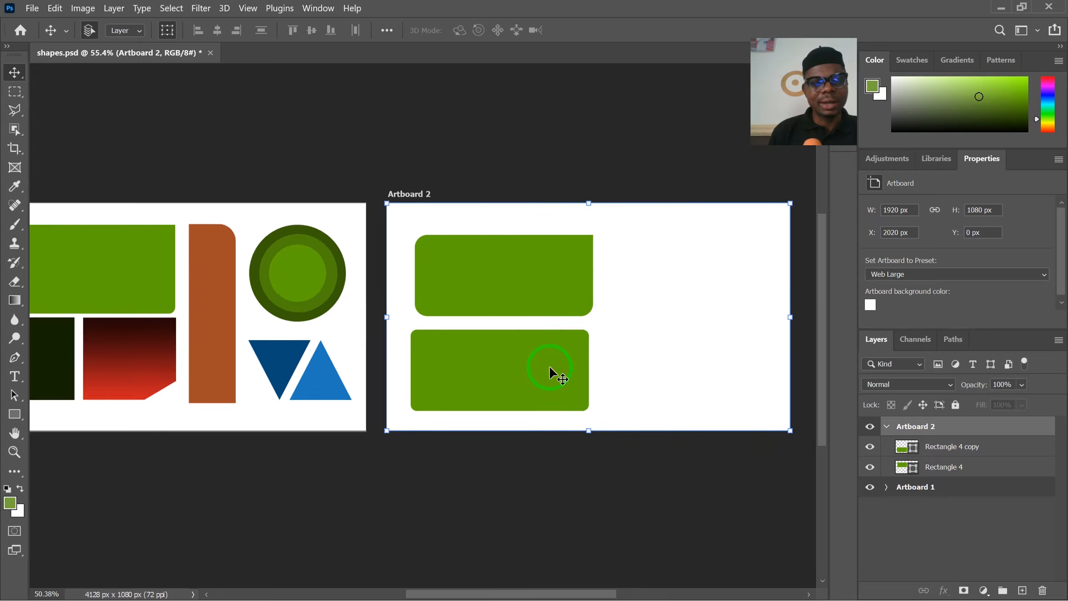
Draw a rectangle about 521 × 169 px in the empty area beside the two green rectangles on Artboard 2
left_click(14, 418)
left_click(63, 414)
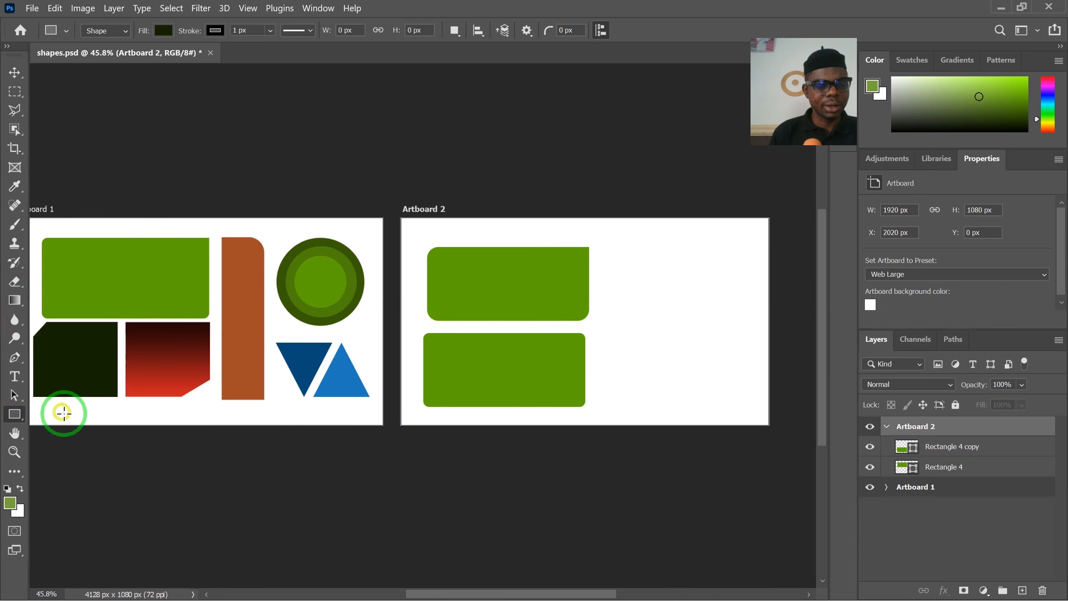
left_click_drag(648, 320, 748, 352)
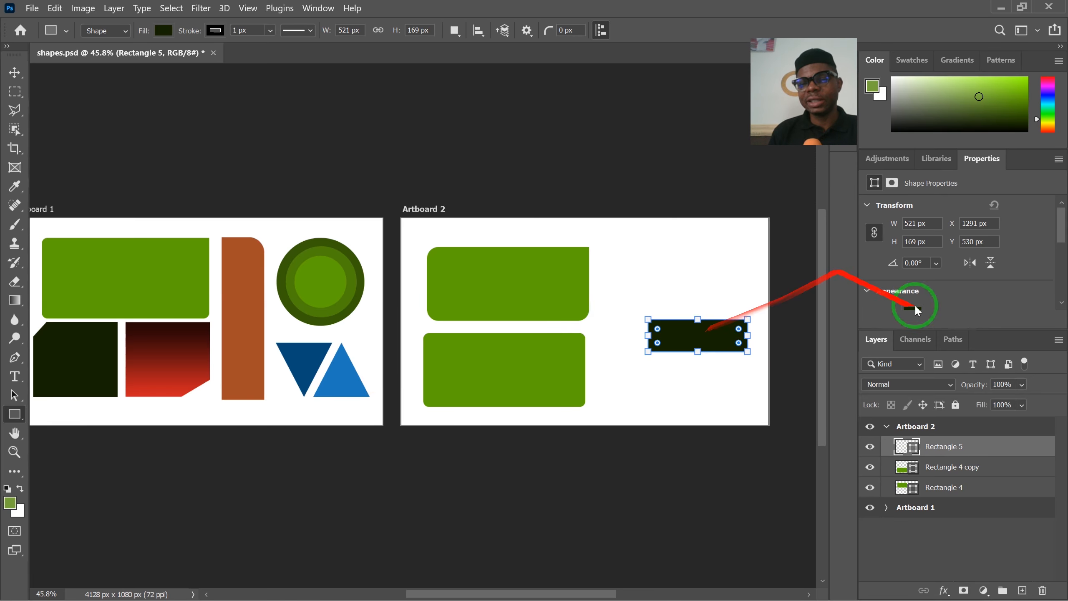
Remove the stroke of the small new rectangle and fill it with the recently used bright green
scroll(966, 283, "down", 1)
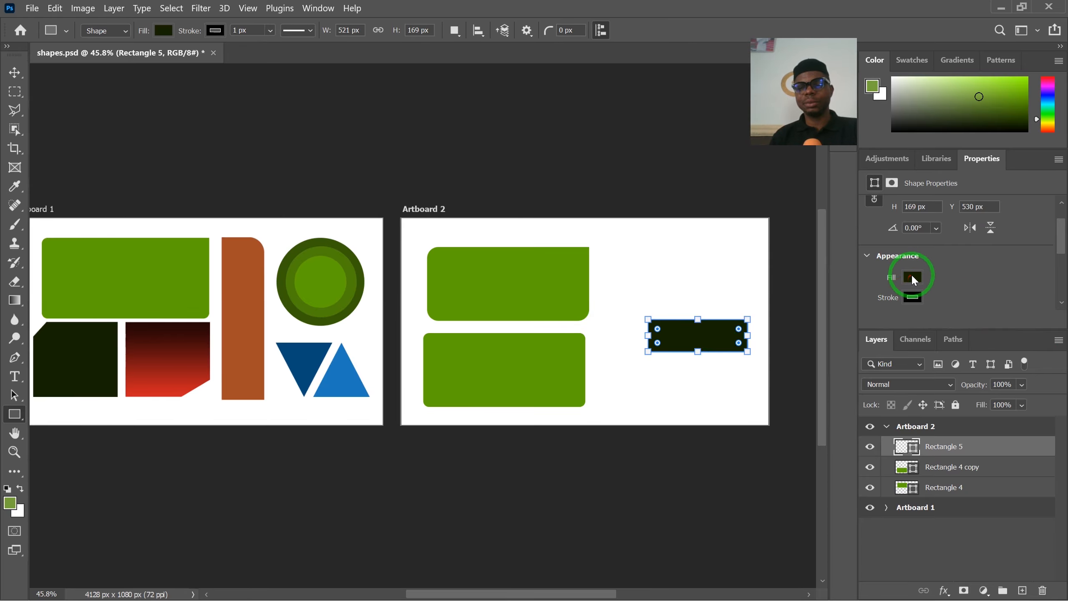
left_click(912, 297)
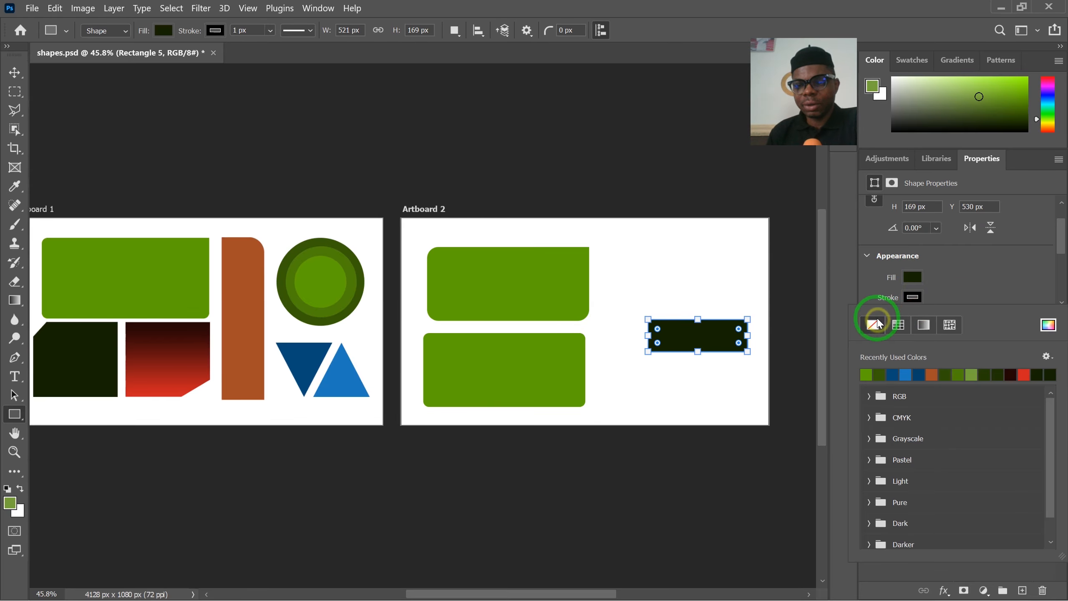
left_click(874, 324)
left_click(913, 277)
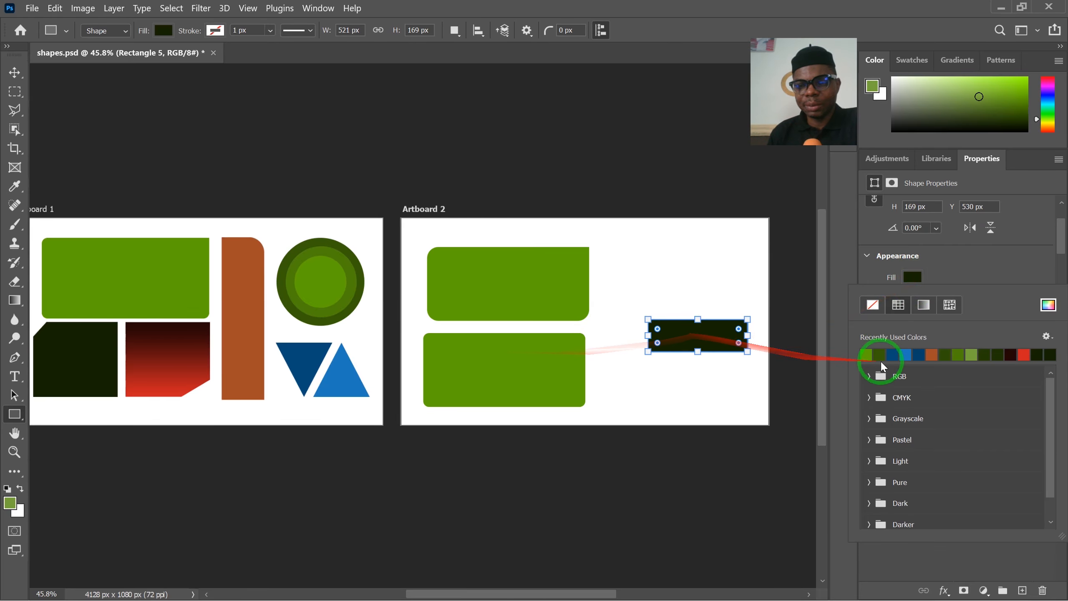
left_click(867, 354)
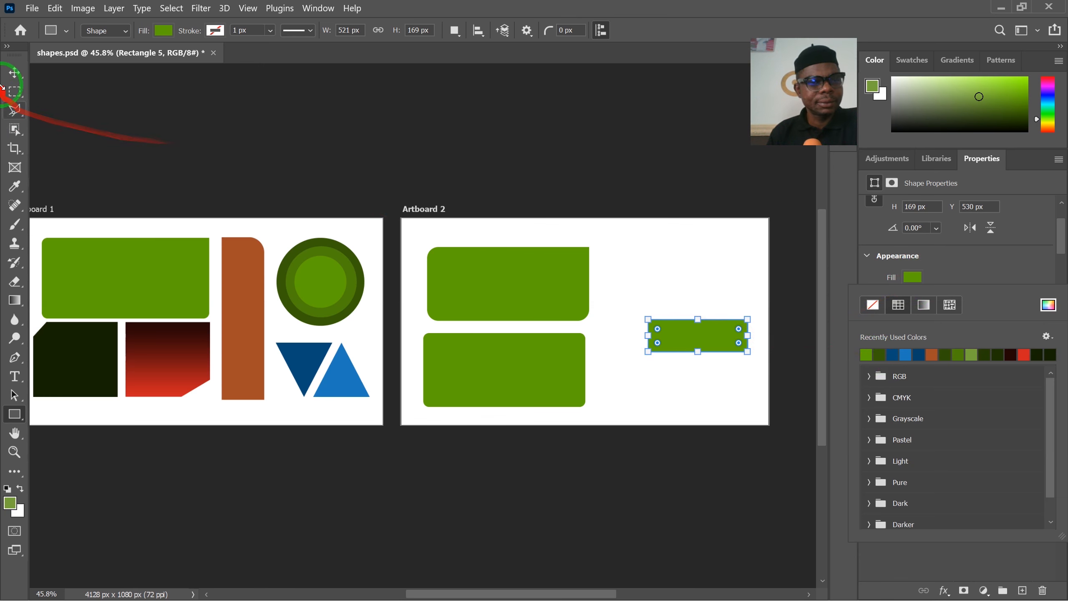
Move the small rectangle over the upper-right part of the lower green rectangle and fill it with the recently used brown
left_click(14, 72)
scroll(628, 339, "up", 2)
left_click_drag(775, 334, 561, 358)
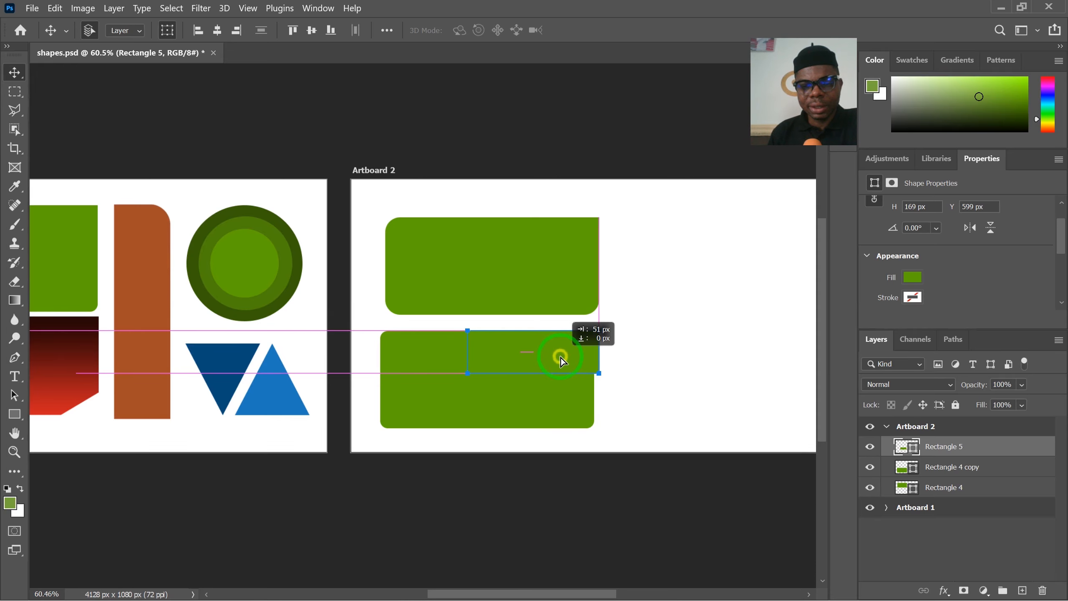
left_click(911, 279)
left_click(932, 355)
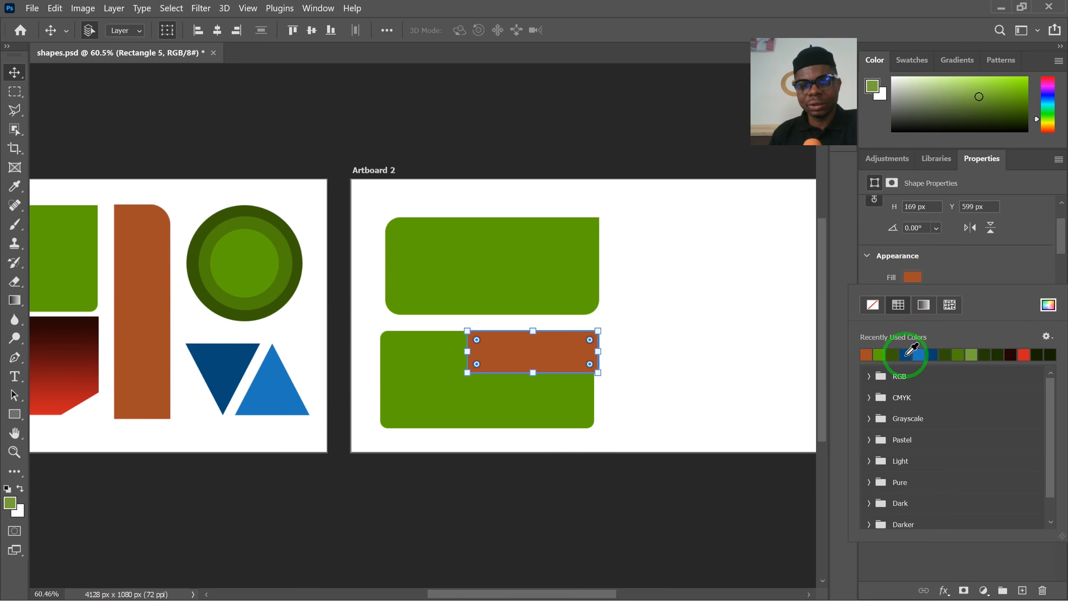
Place the small brown rectangle's layer below the lower green rectangle's layer on Artboard 2 and deselect it
left_click(583, 159)
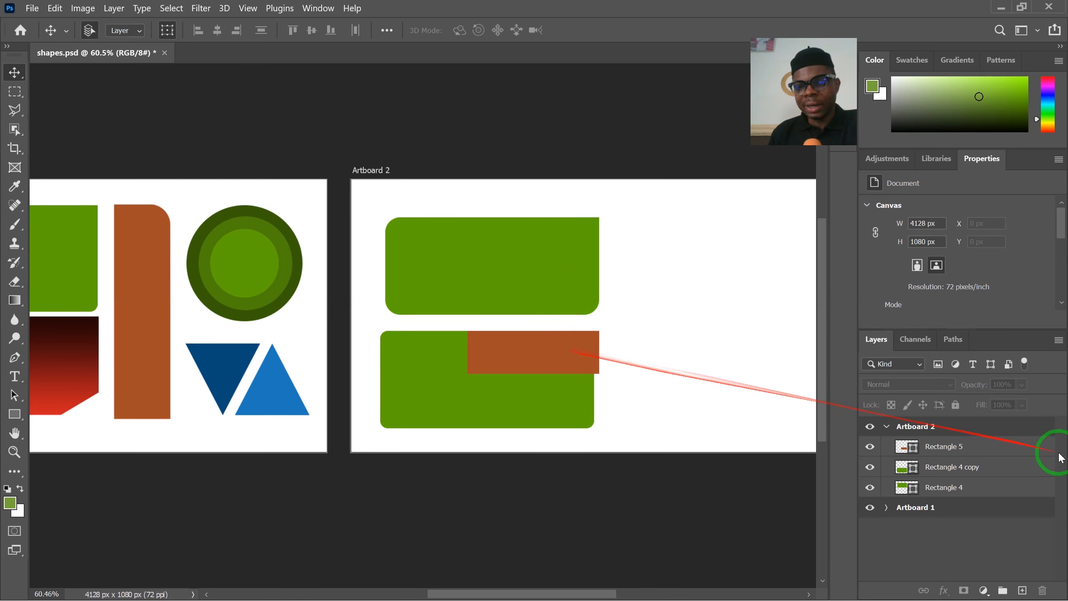
left_click(986, 454)
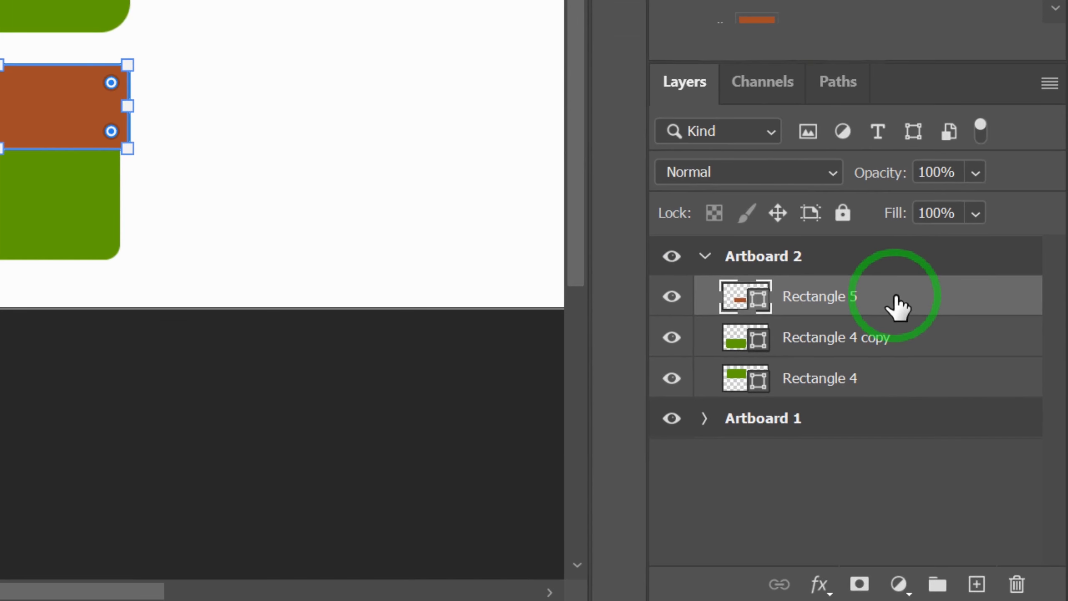
left_click_drag(894, 296, 900, 351)
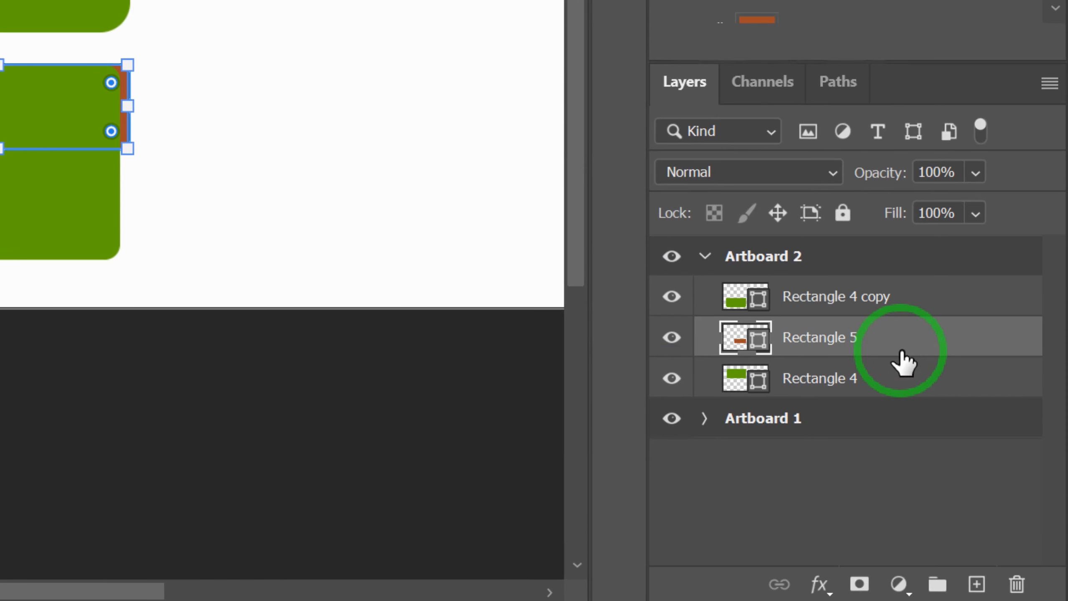
scroll(41, 158, "up", 1)
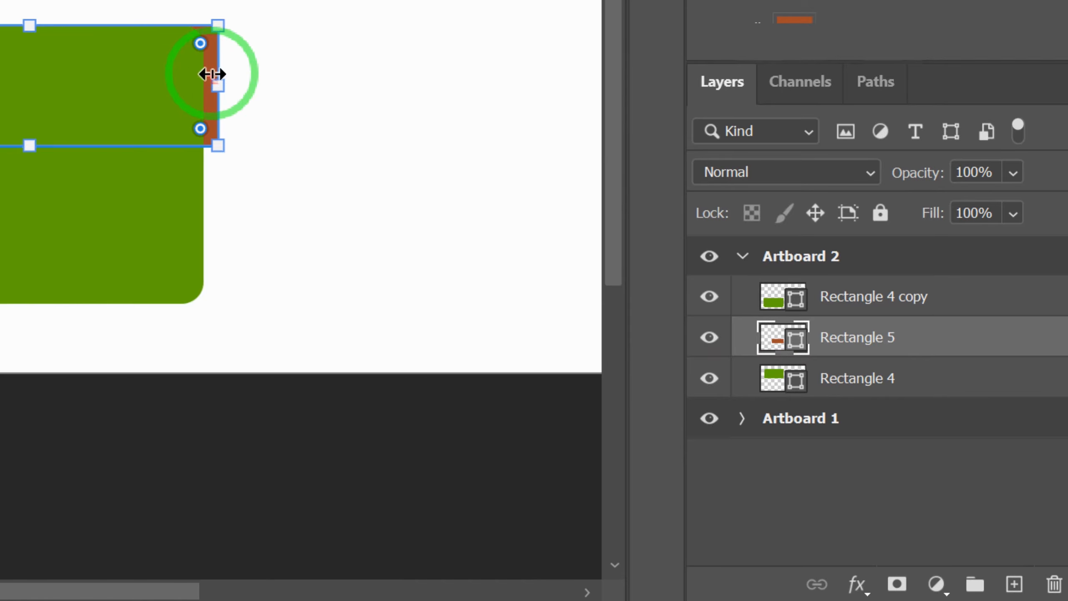
left_click(281, 57)
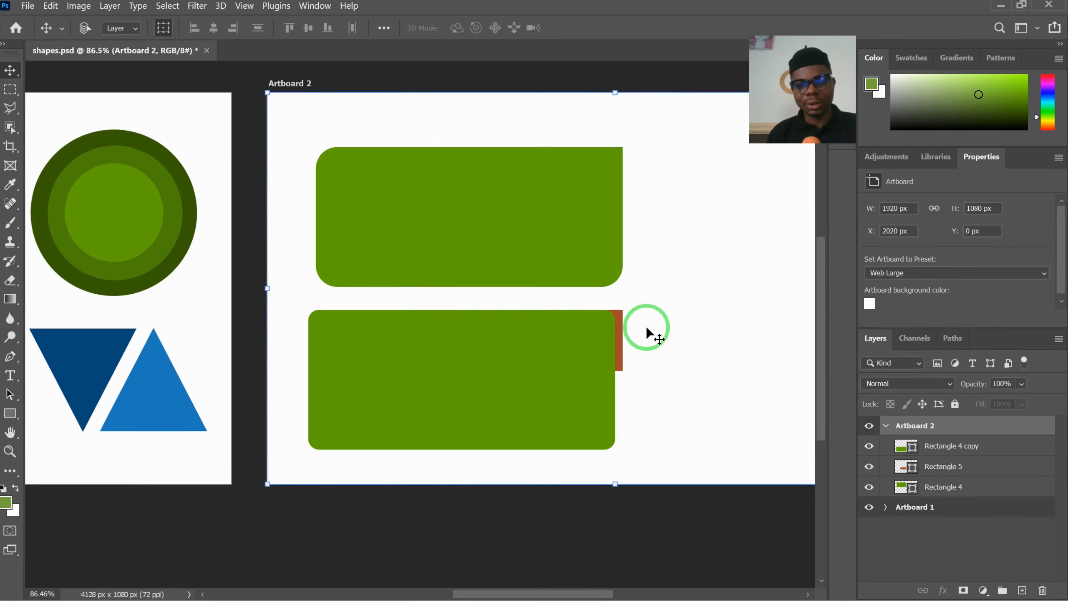
Bring the brown rectangle's layer back above the lower green rectangle and align it with that rectangle's upper-right corner
left_click(206, 67)
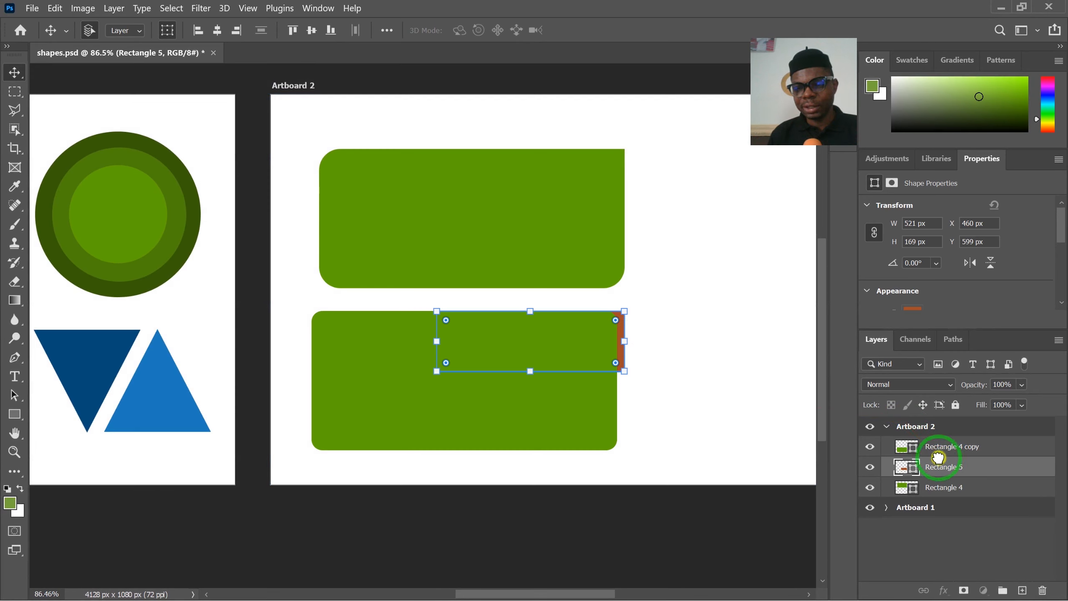
left_click_drag(938, 457, 936, 439)
left_click_drag(601, 348, 594, 355)
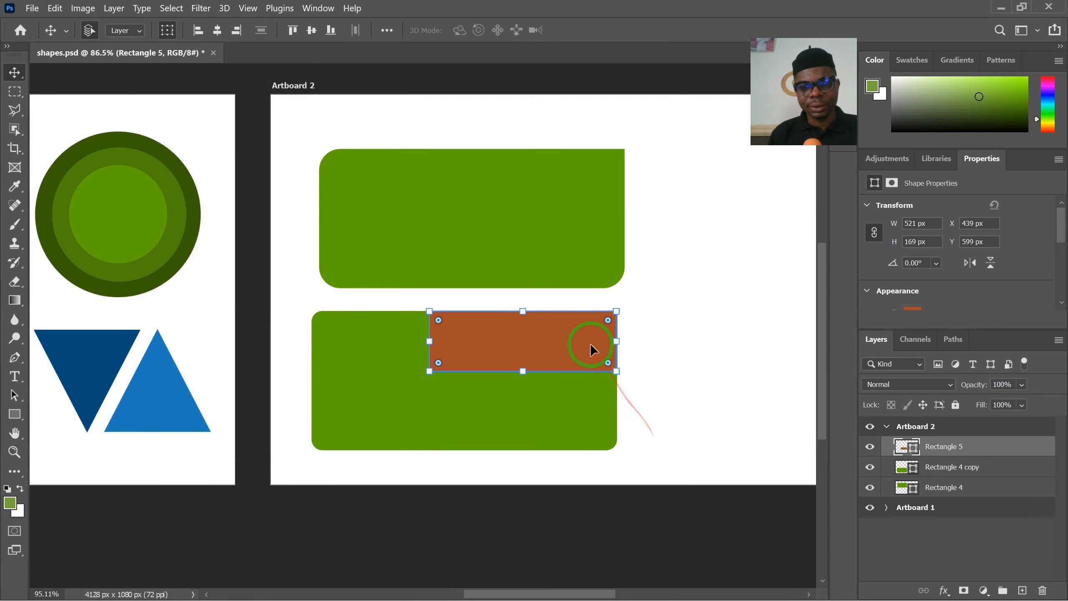
scroll(591, 343, "up", 2)
left_click(693, 350)
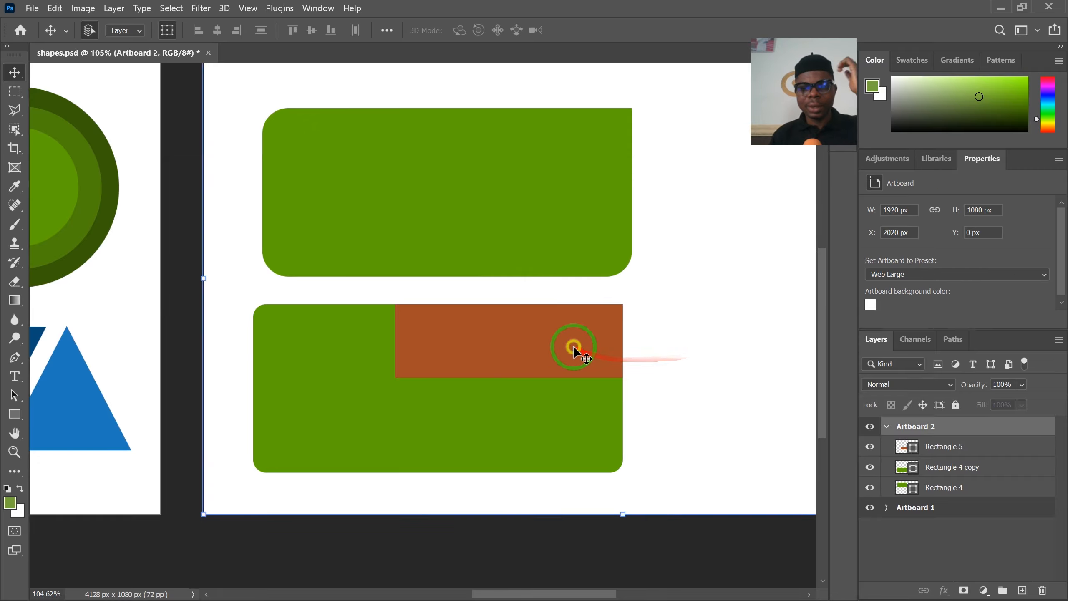
Fill the small brown rectangle with the recently used bright green matching the shape beneath it, and deselect it
left_click(574, 347)
scroll(918, 309, "down", 2)
scroll(921, 300, "down", 2)
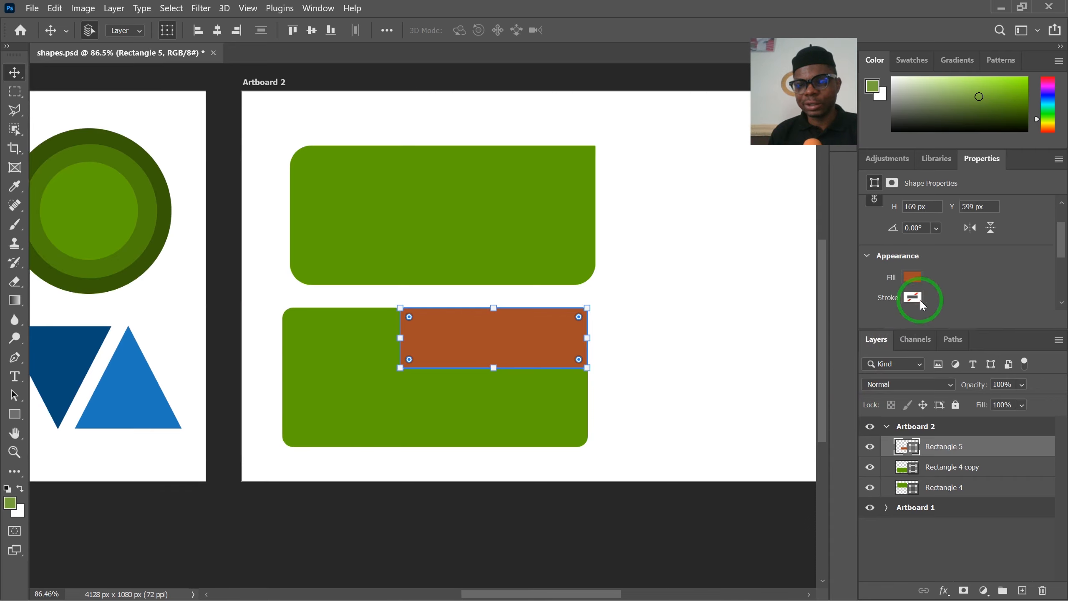
scroll(921, 304, "down", 1)
left_click(913, 265)
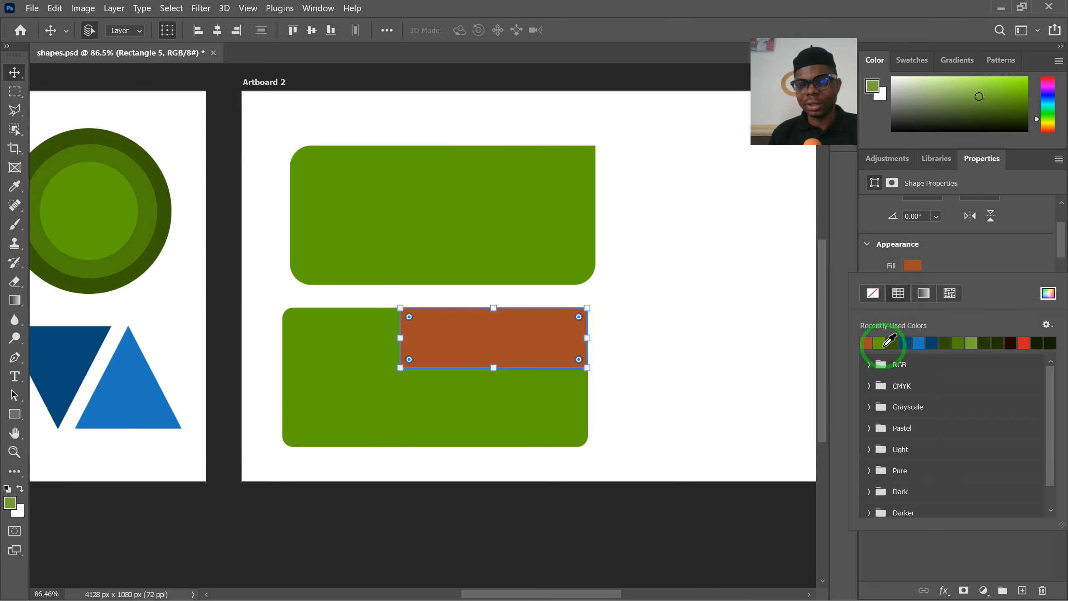
left_click(15, 73)
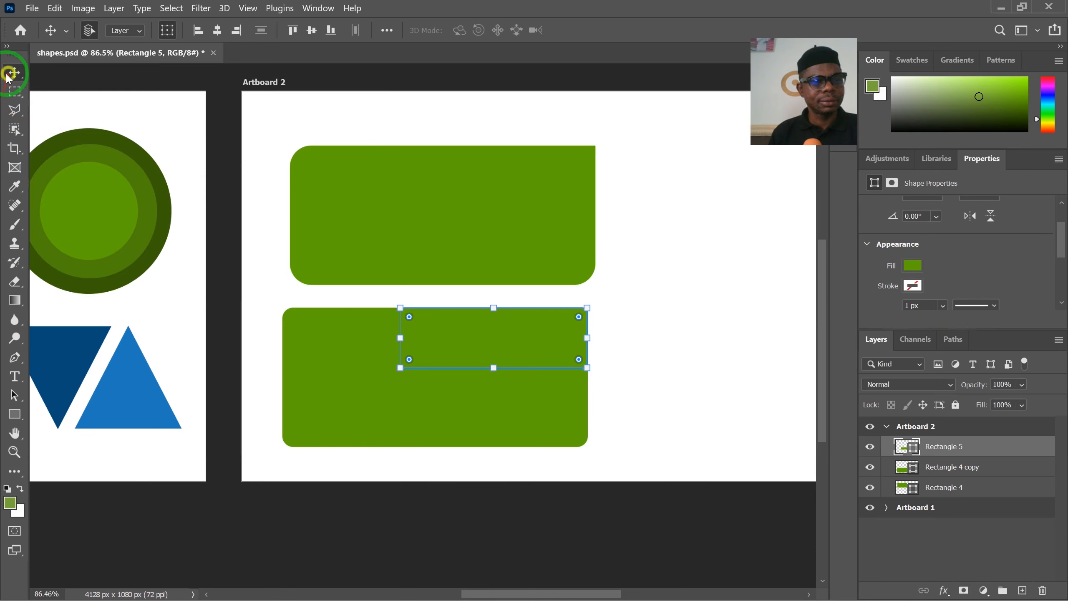
left_click(115, 76)
scroll(517, 350, "up", 2)
scroll(516, 351, "down", 3)
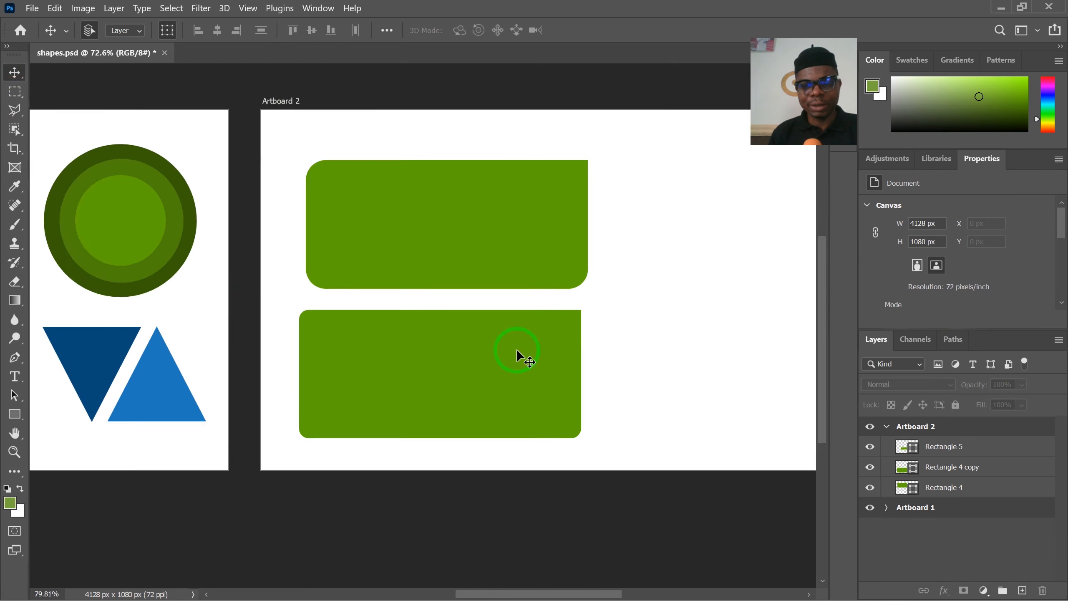
Inspect the upper-right corner of the lower green rectangle where the small rectangle overlaps it
scroll(516, 350, "up", 3)
scroll(517, 350, "down", 2)
mouse_move(515, 349)
left_mouse_down()
mouse_move(566, 332)
mouse_move(521, 344)
left_mouse_up()
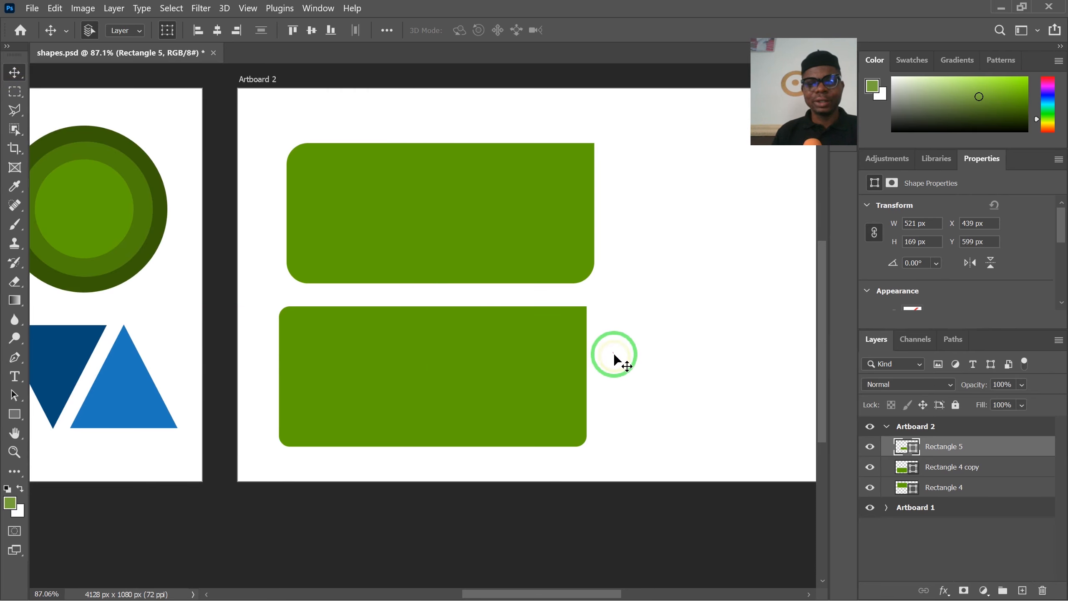
scroll(611, 351, "up", 2)
left_click(611, 350)
scroll(609, 348, "down", 2)
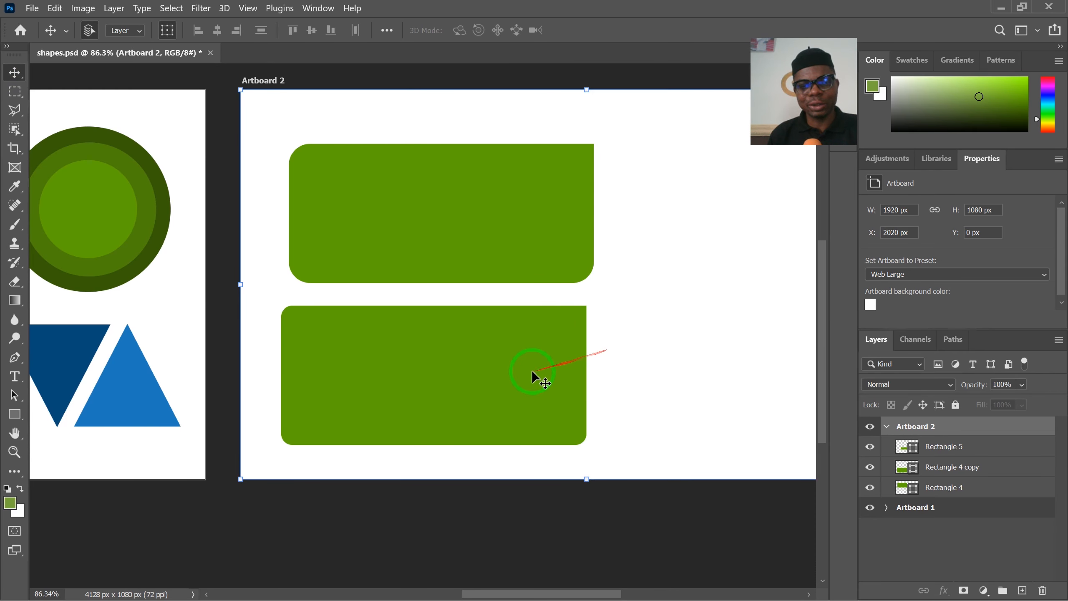
scroll(503, 351, "down", 2)
scroll(502, 351, "down", 1)
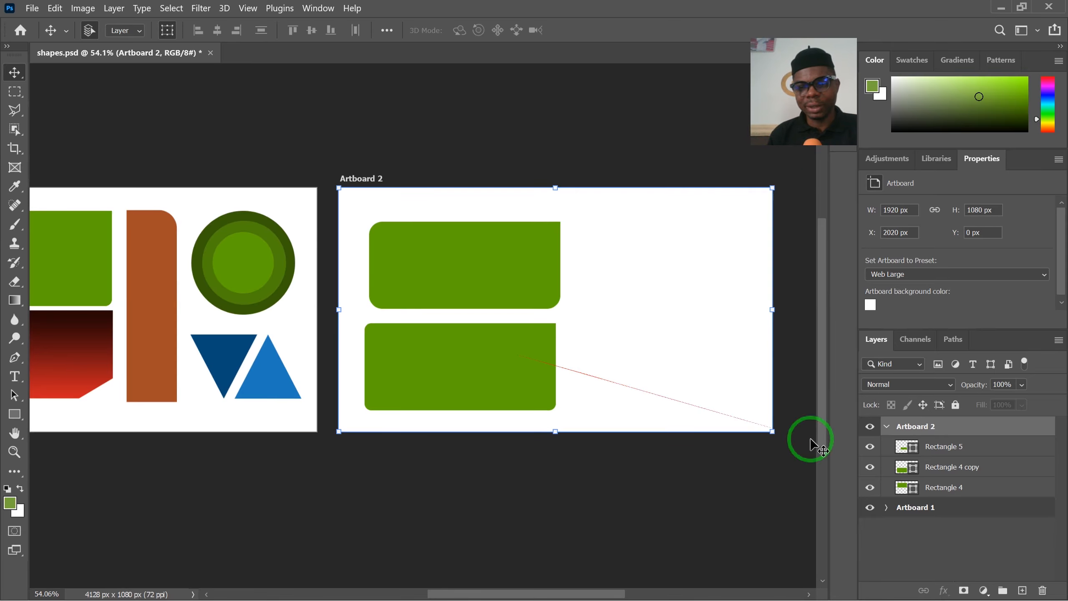
Merge the small rectangle and the lower green rectangle into one shape and move it slightly
left_click(967, 456)
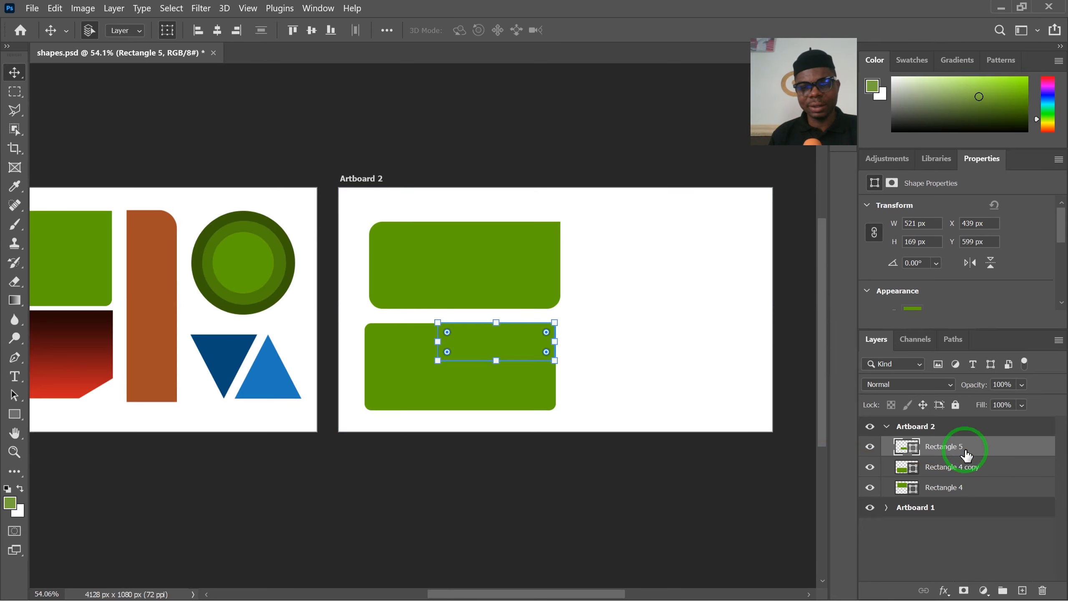
left_click(983, 475, "shift")
right_click(984, 475)
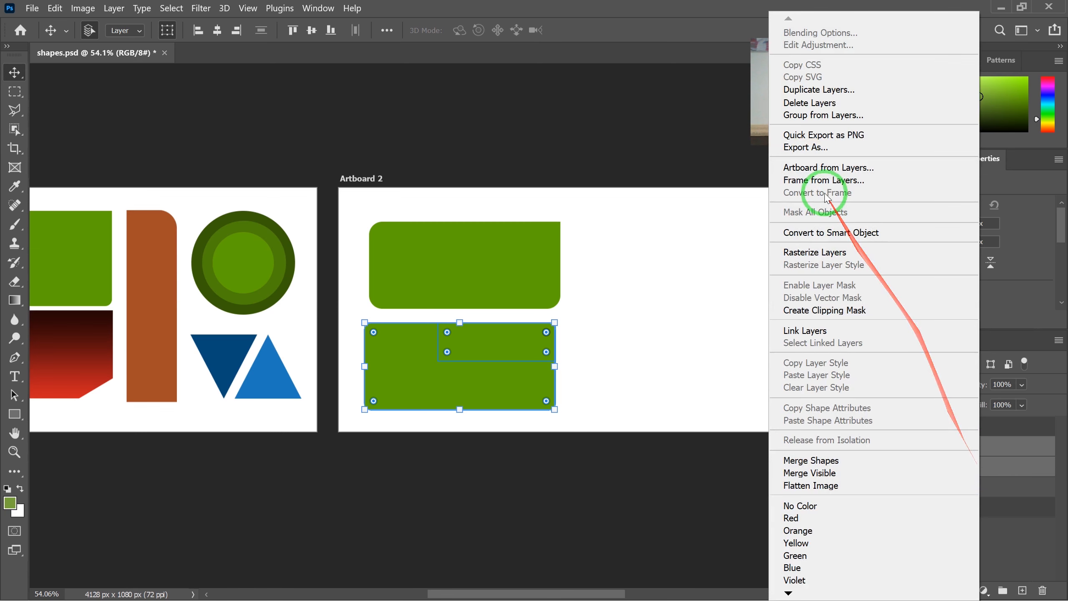
left_click(831, 462)
left_click_drag(490, 361, 513, 374)
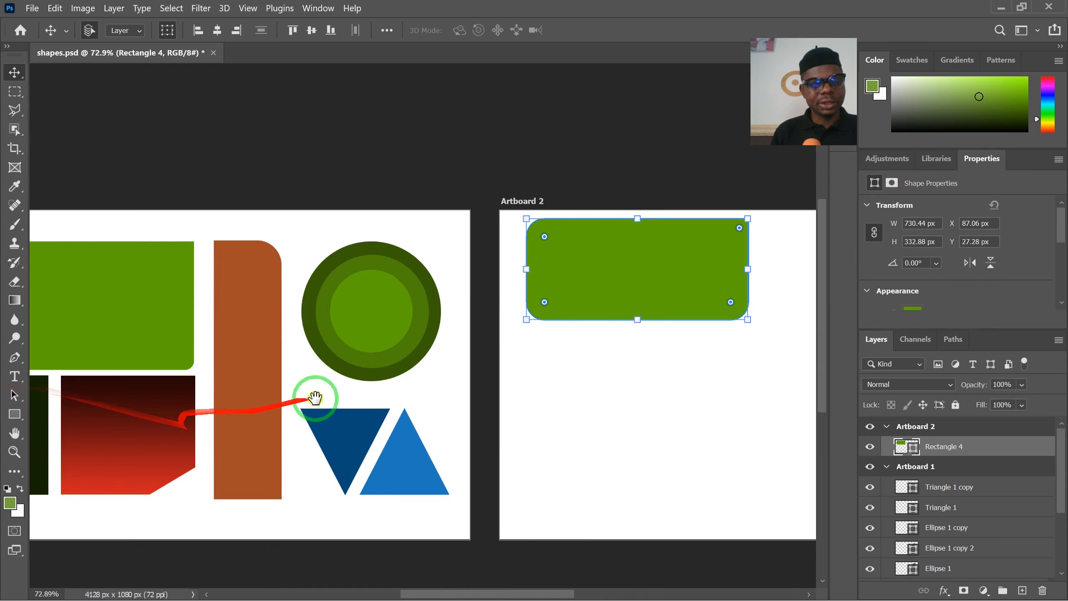
Draw an upright rectangle about 343 × 571 px below the remaining green rectangle on Artboard 2
left_click_drag(316, 398, 254, 393)
scroll(223, 381, "up", 4)
scroll(280, 406, "down", 1)
scroll(262, 413, "down", 3)
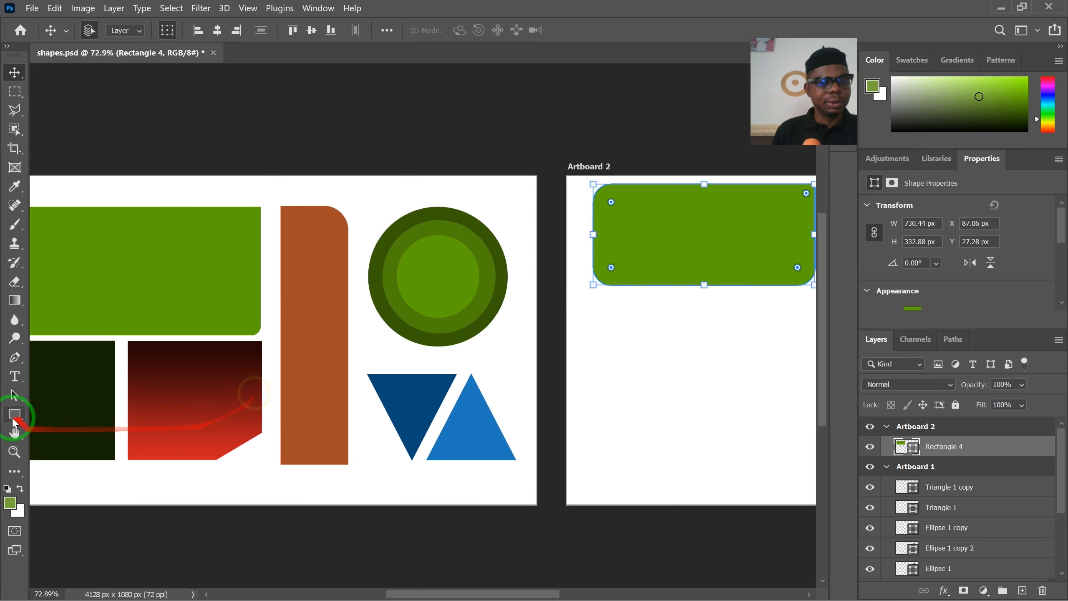
left_click(14, 416)
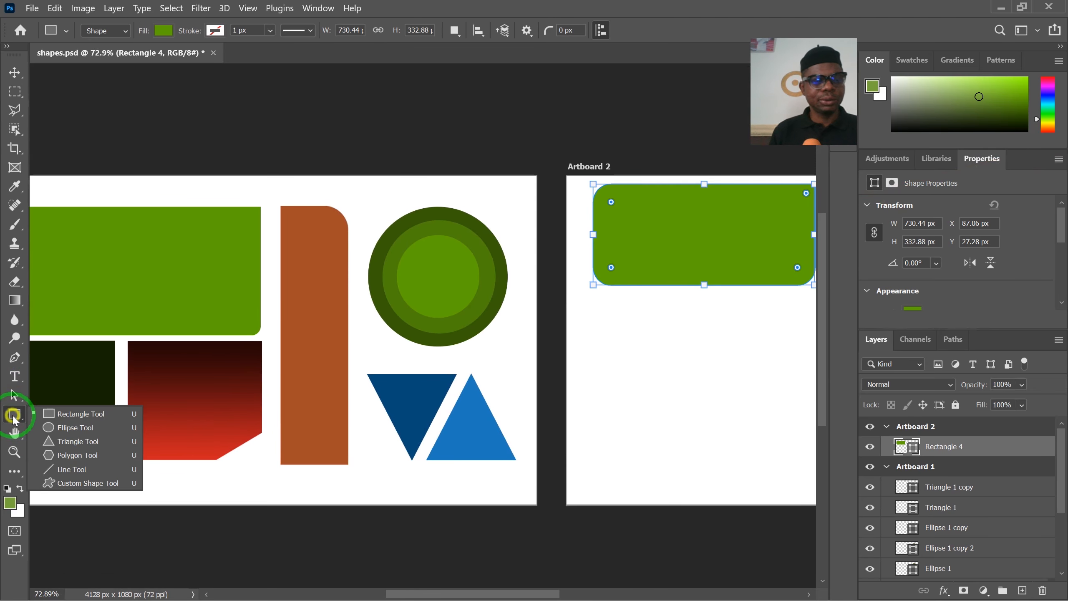
left_click(55, 415)
left_click_drag(659, 319, 622, 464)
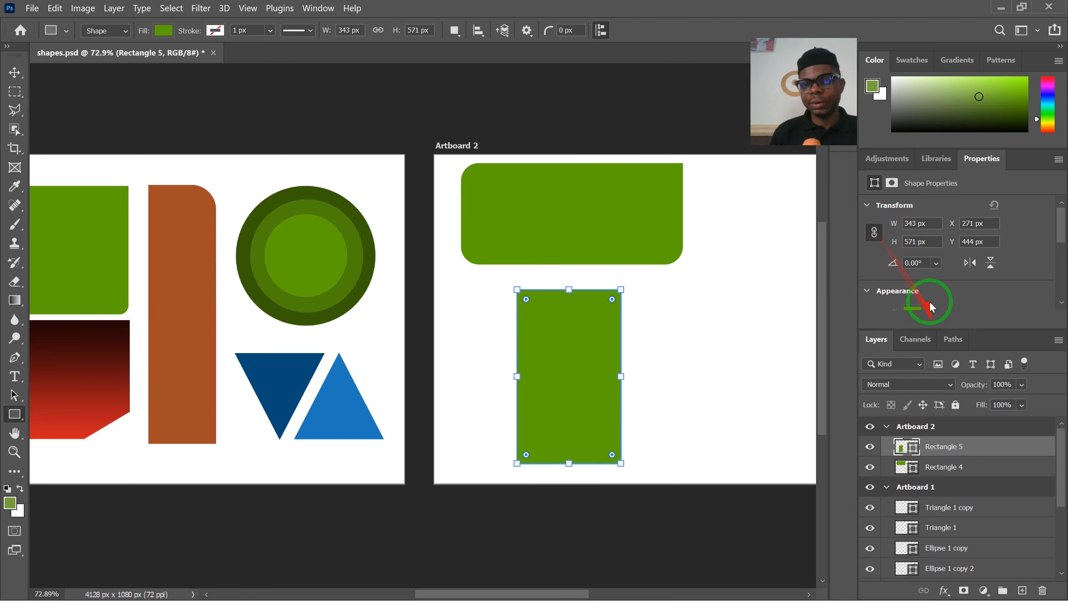
Fill the new upright rectangle with the custom dark crimson color #7c073b
scroll(928, 295, "down", 2)
scroll(921, 280, "down", 2)
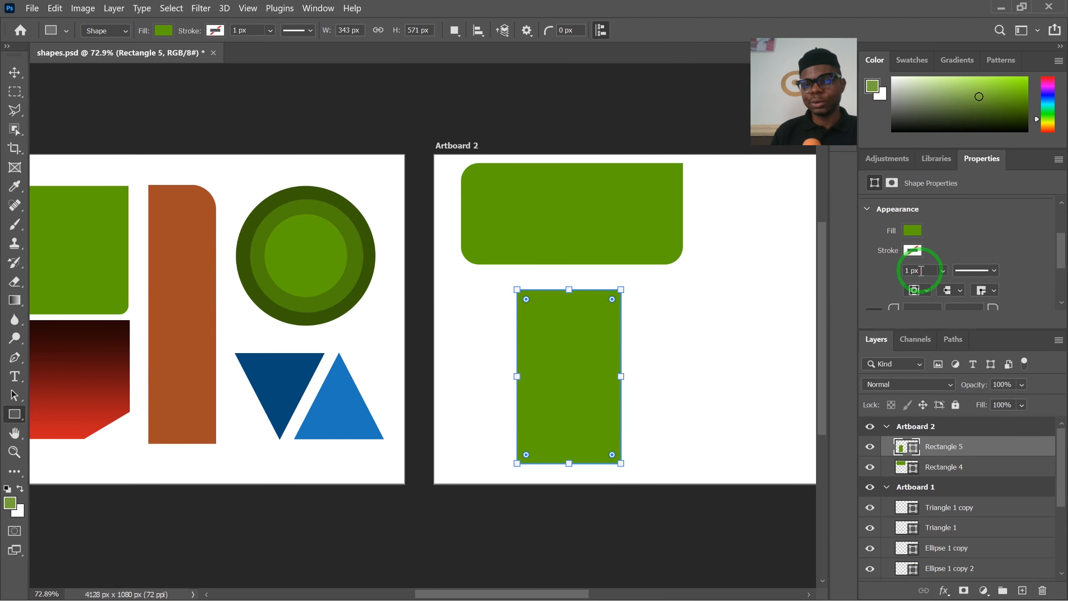
left_click(912, 231)
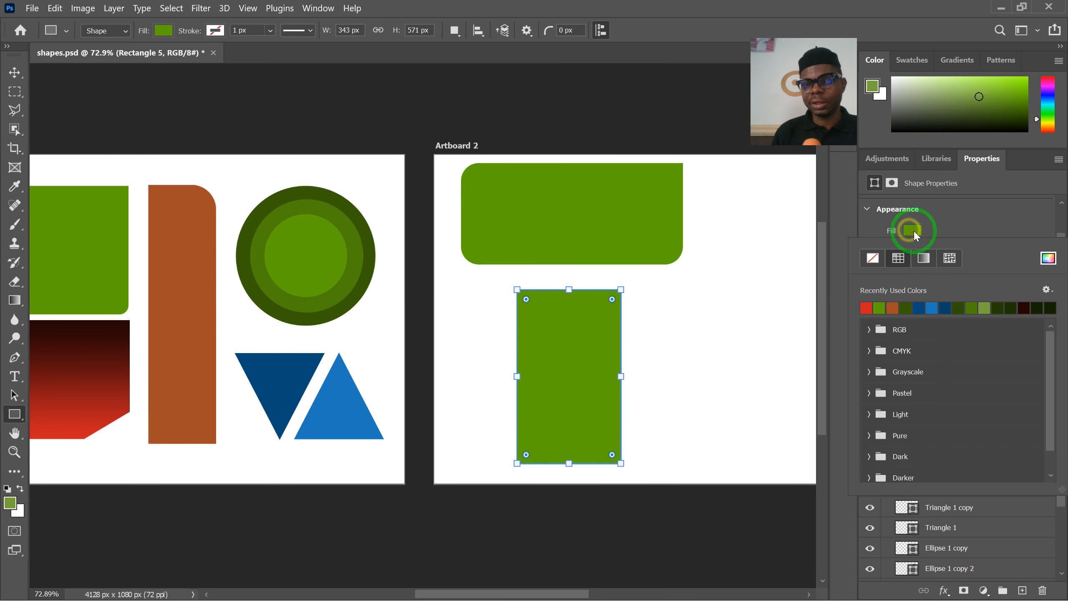
left_click(1049, 258)
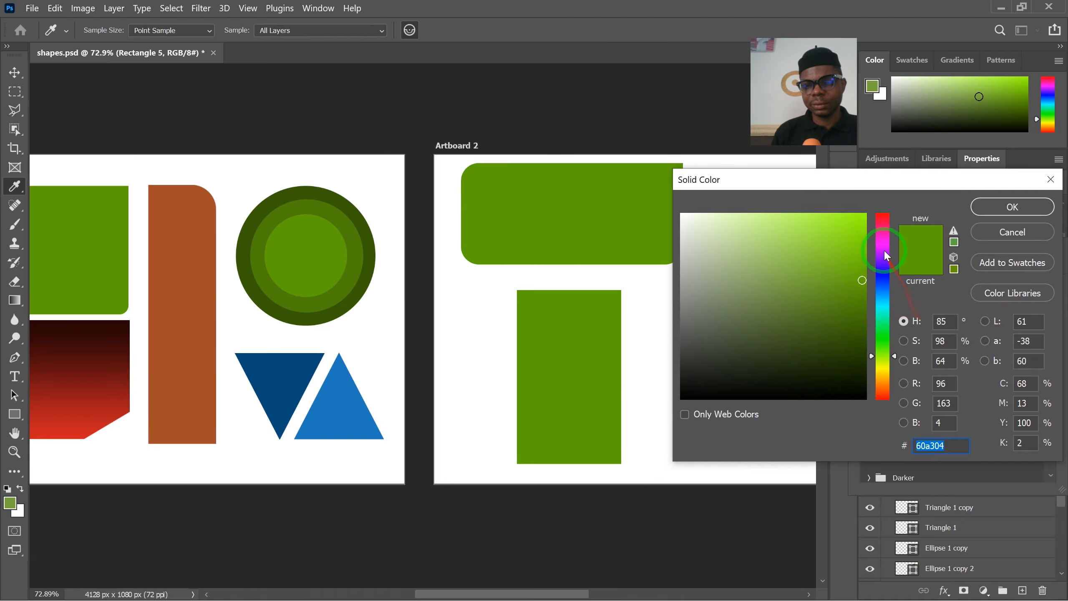
left_click_drag(887, 255, 886, 226)
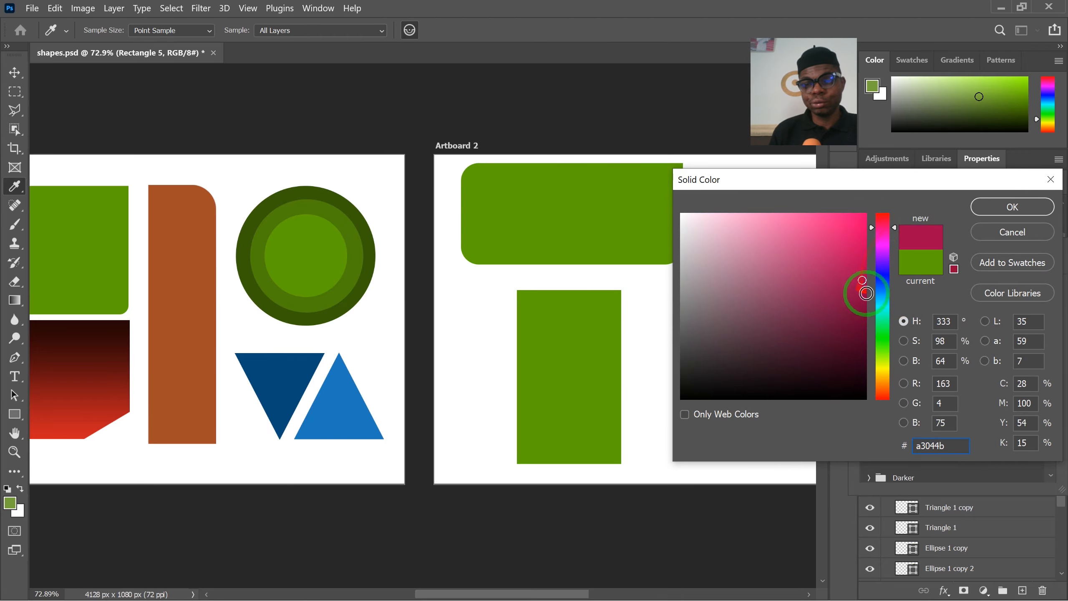
left_click_drag(863, 299, 856, 309)
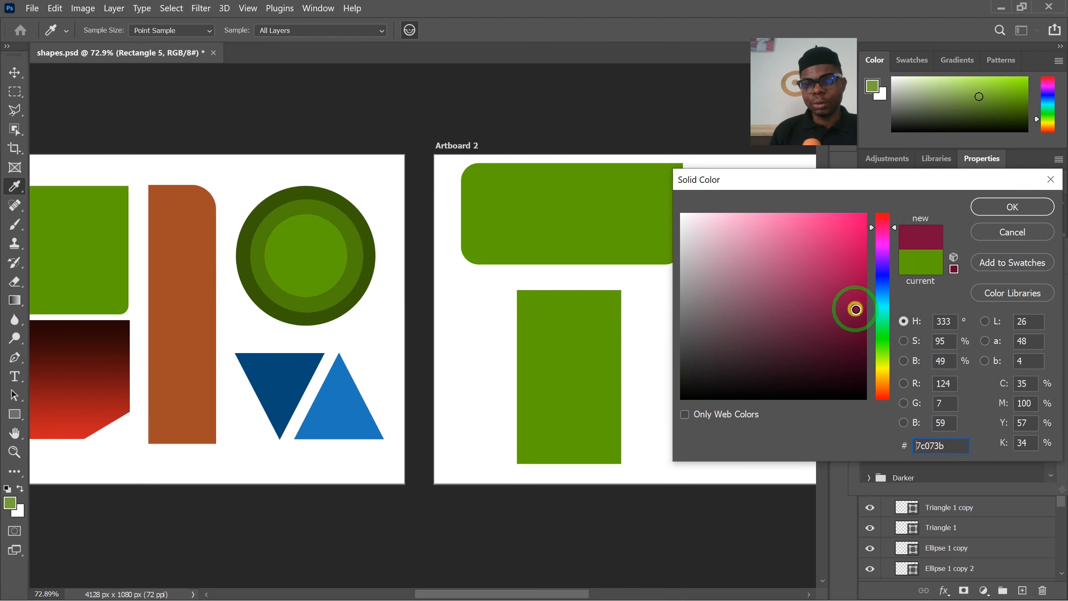
left_click(1011, 207)
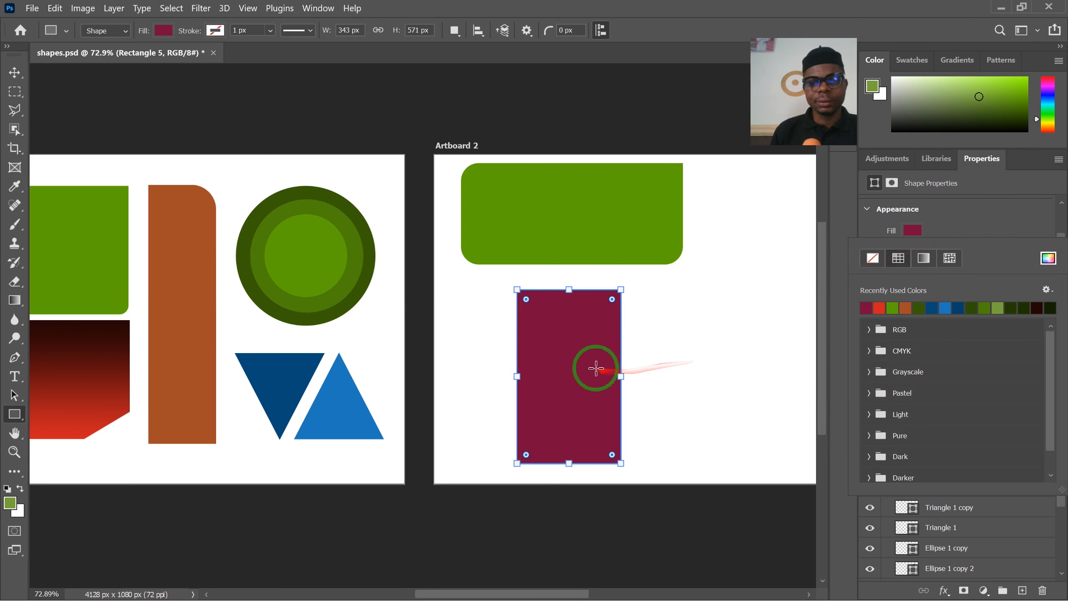
left_click(14, 72)
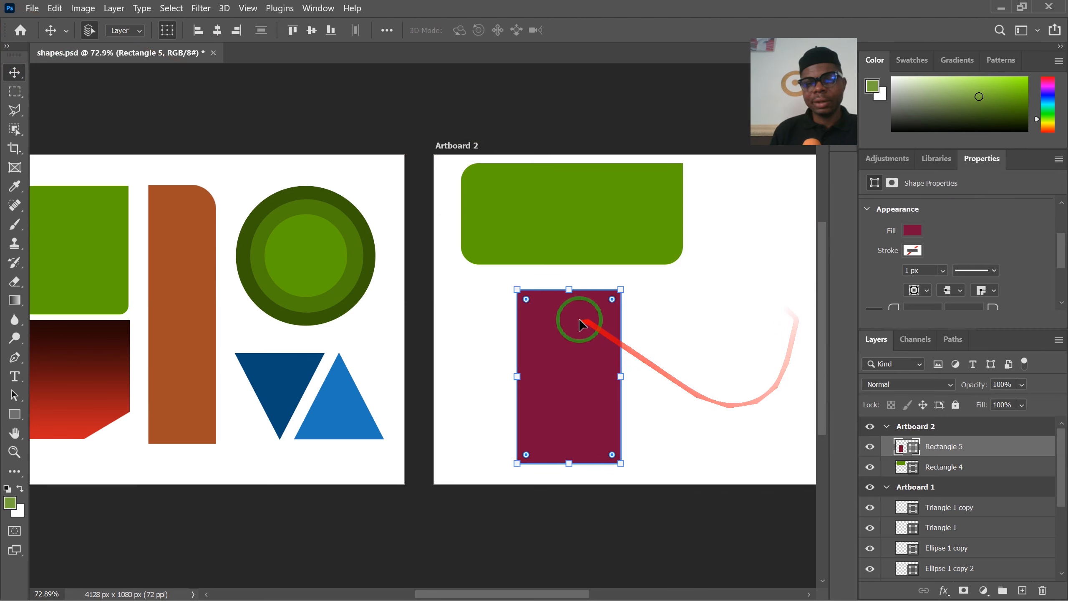
Rasterize the crimson rectangle's layer and reposition the rectangle to about X 261 px, Y 426 px
scroll(581, 324, "up", 2)
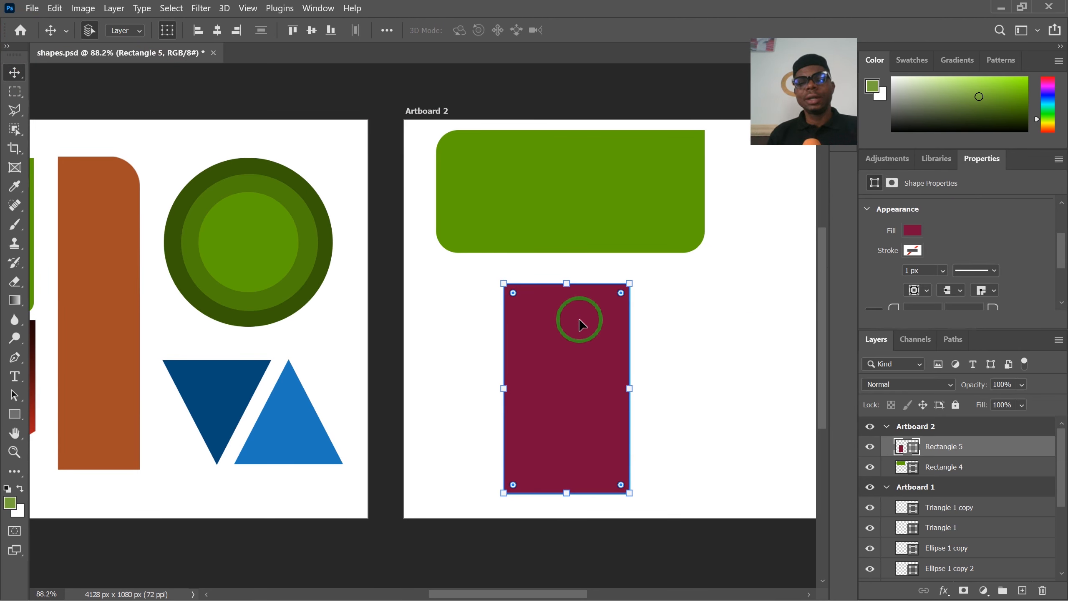
left_click_drag(589, 364, 544, 330)
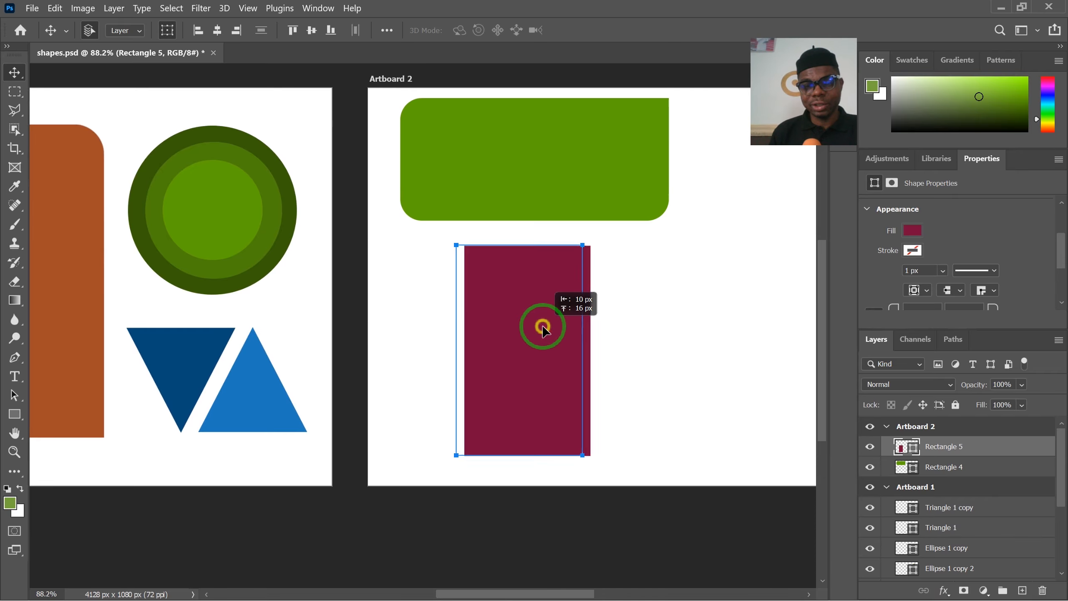
right_click(987, 448)
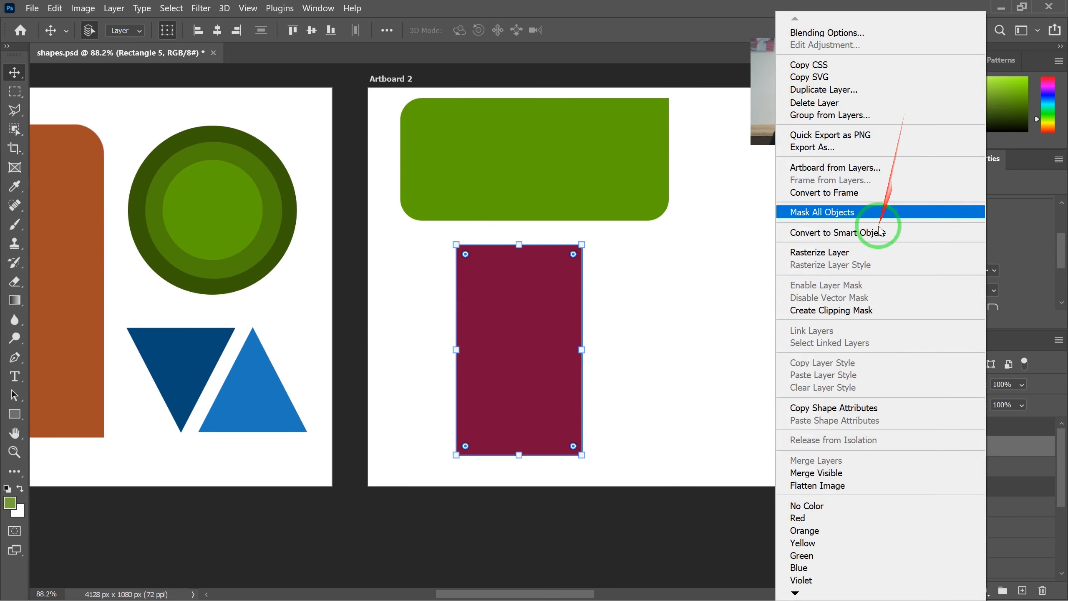
left_click(883, 252)
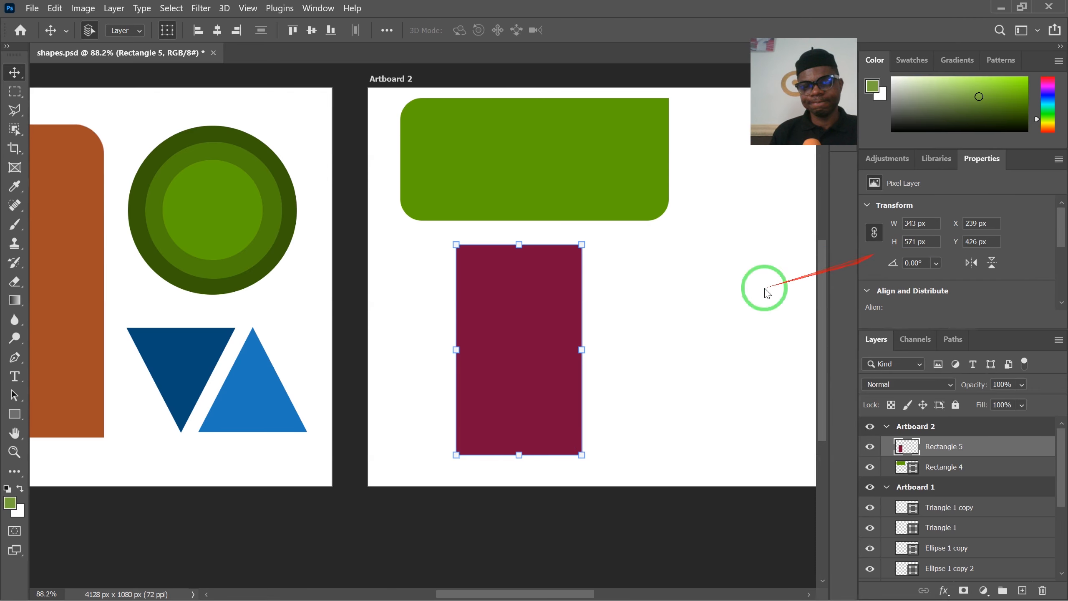
left_click_drag(530, 327, 542, 334)
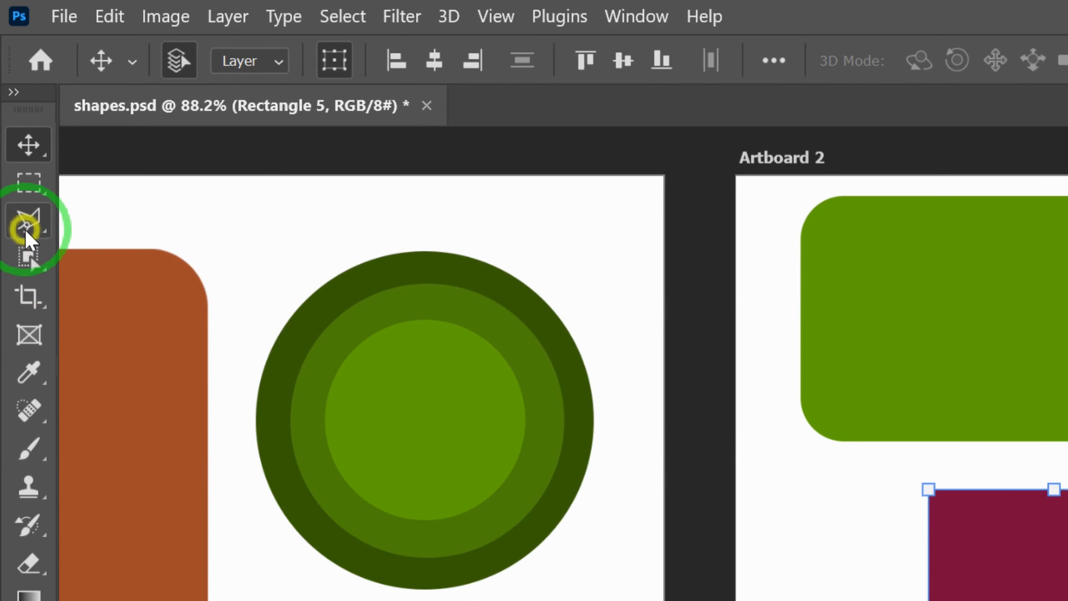
Cut off the crimson rectangle's upper-left corner diagonally using a triangular Polygonal Lasso selection, and clear the selection
left_click(13, 115)
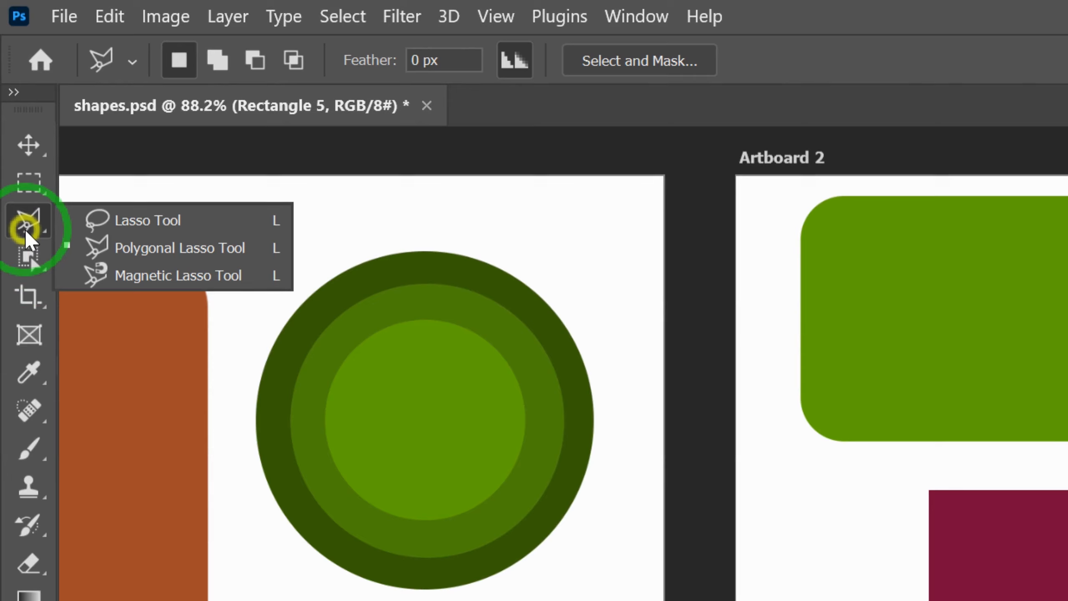
left_click(93, 248)
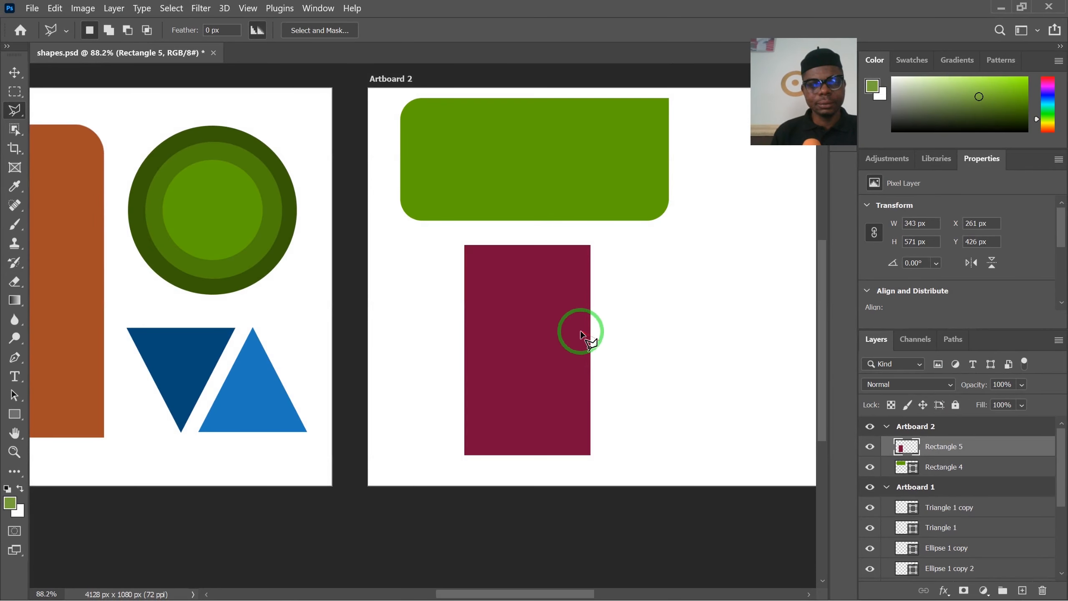
left_click(440, 237)
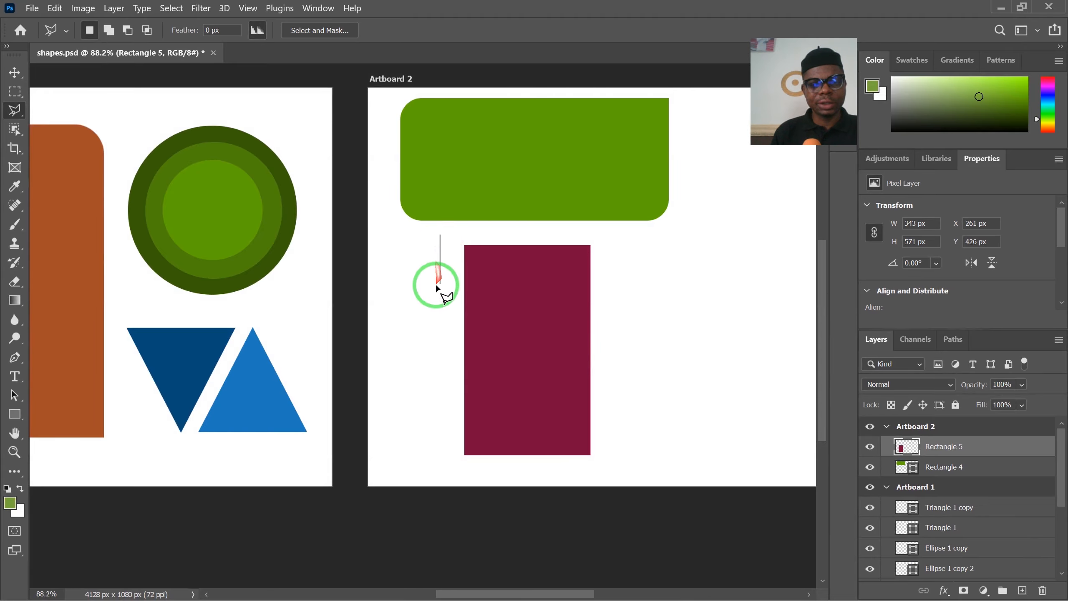
left_click(503, 234)
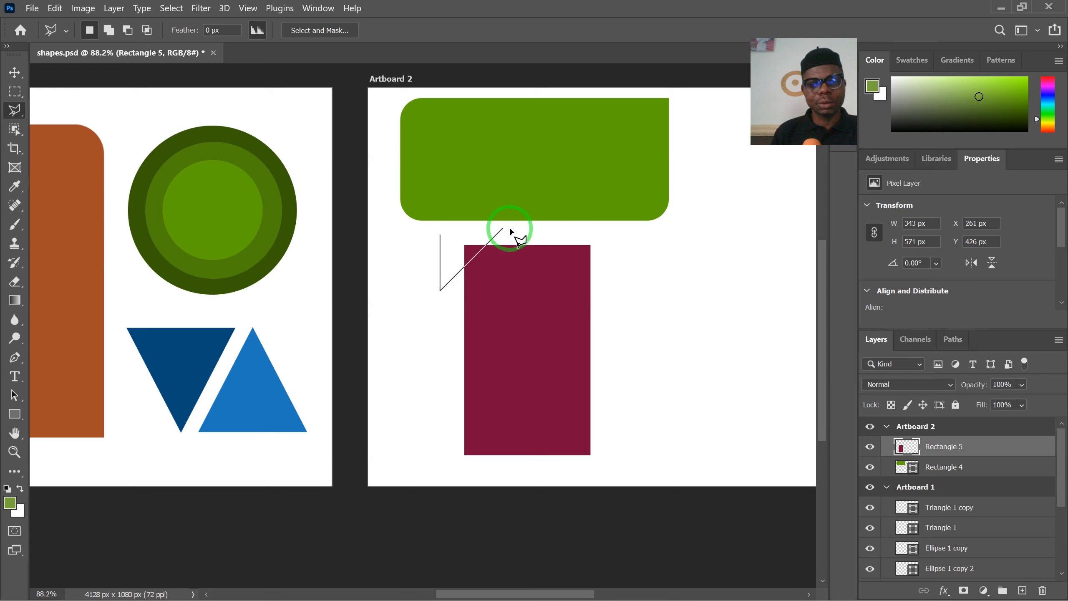
left_click(444, 236)
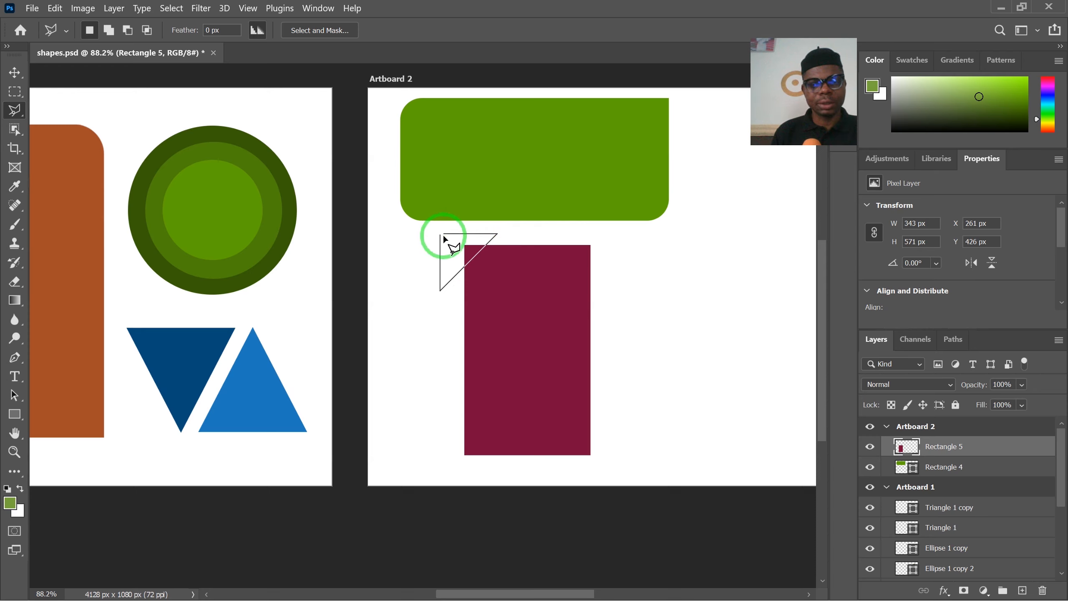
left_click(436, 246)
left_click(450, 244)
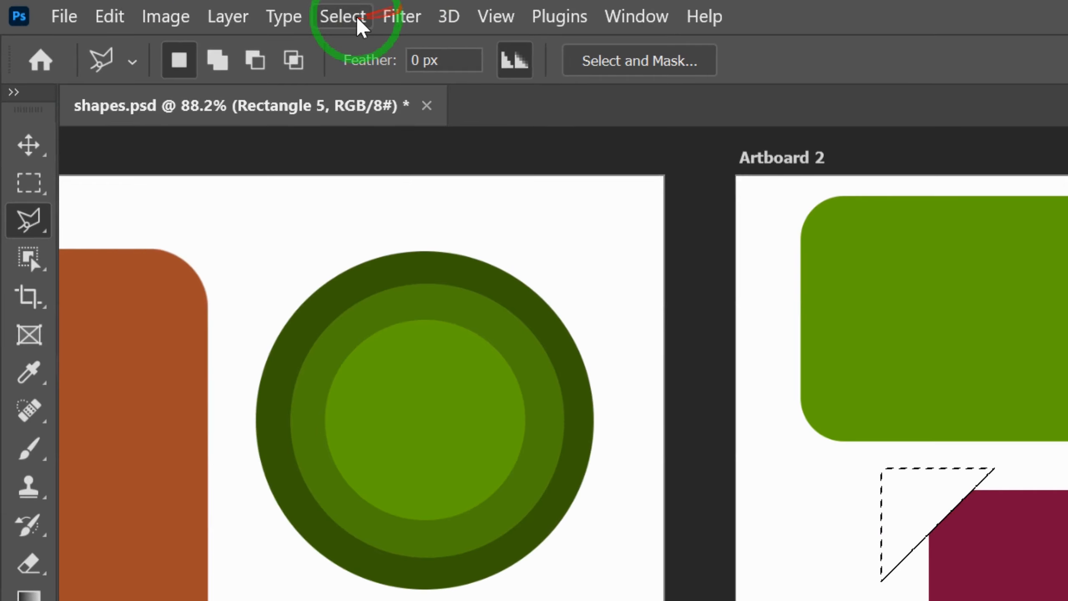
left_click(176, 8)
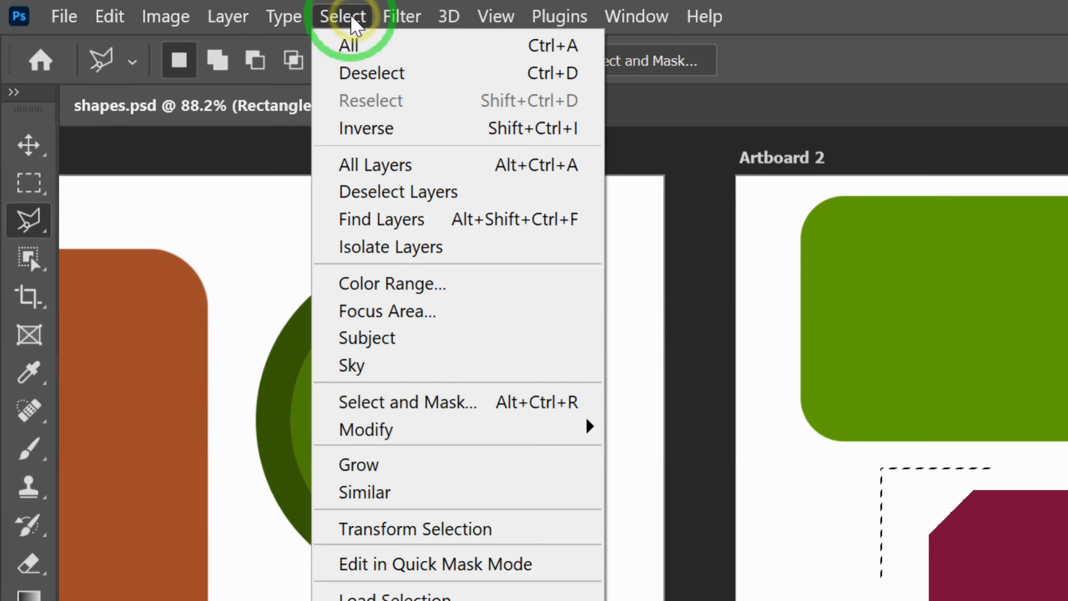
left_click(363, 77)
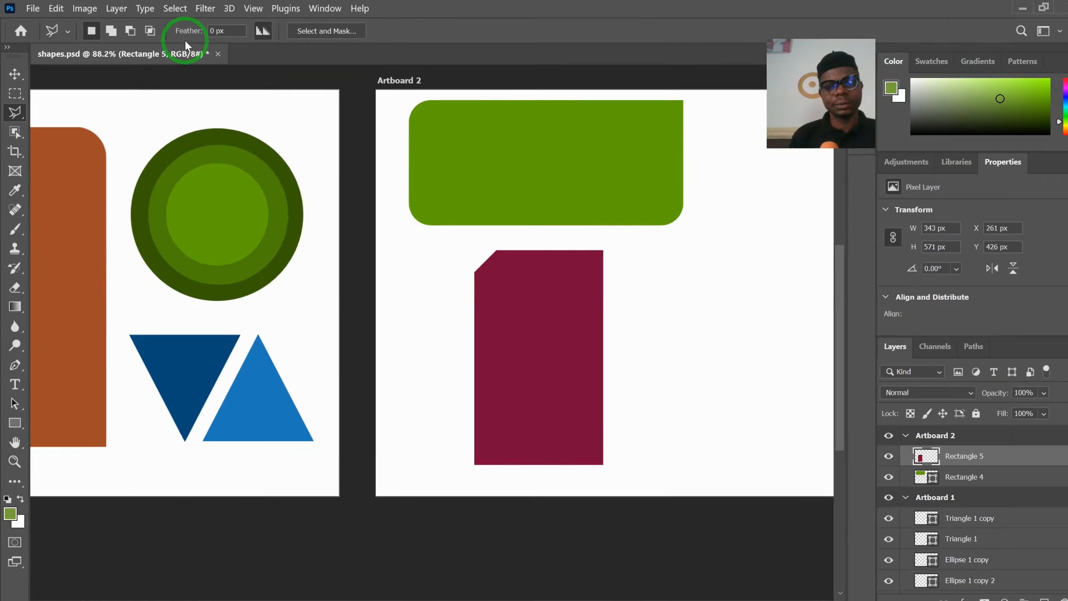
Cut off the crimson rectangle's lower-right corner with a larger triangular Polygonal Lasso selection, and clear the selection
scroll(518, 387, "up", 1)
scroll(520, 384, "down", 2)
scroll(520, 387, "down", 1)
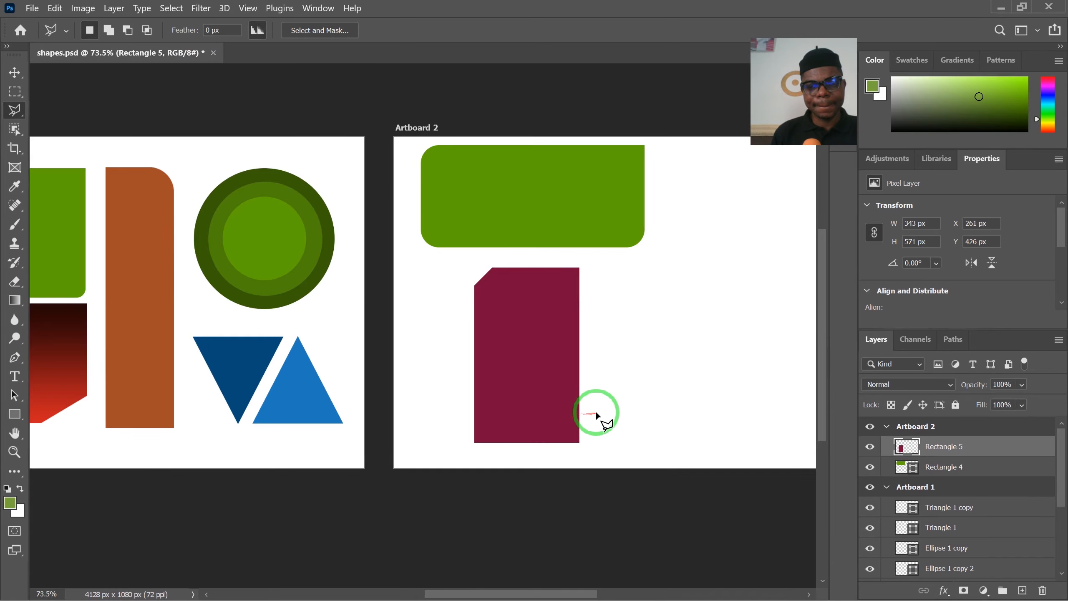
left_click(534, 453)
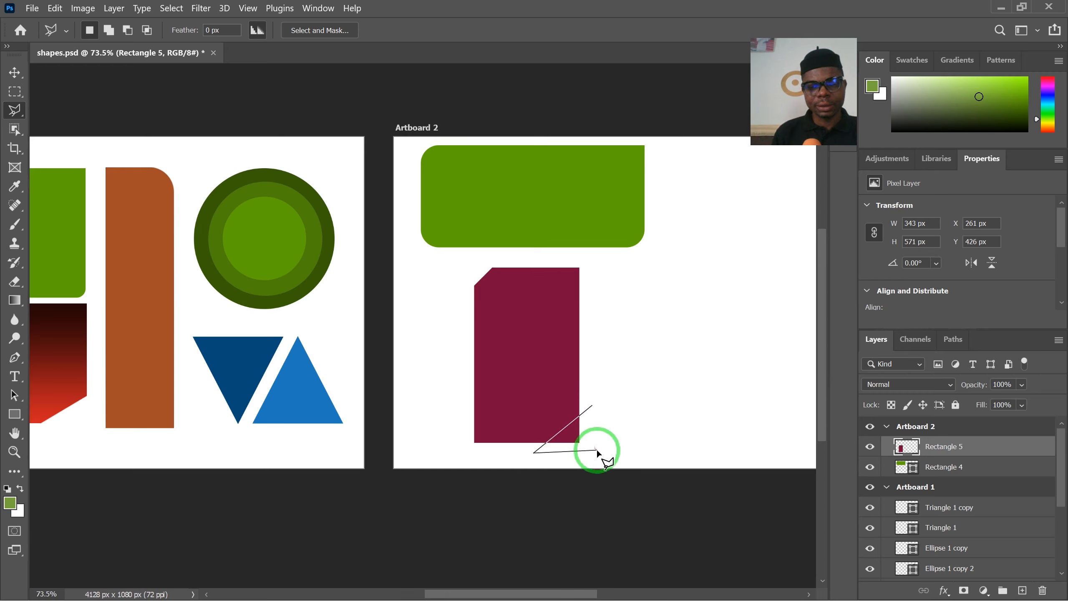
left_click(597, 408)
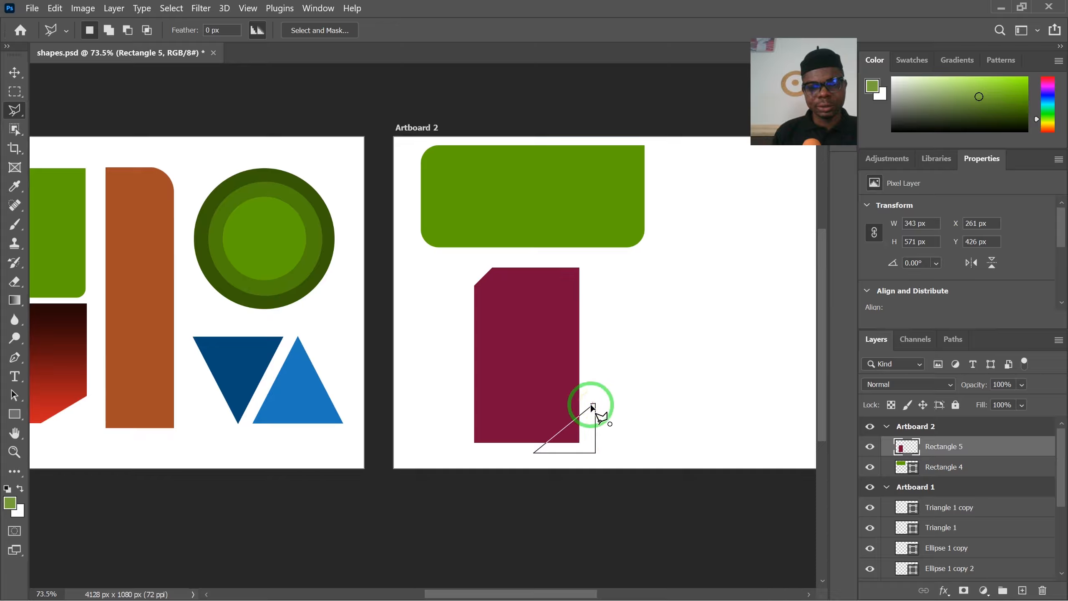
left_click(586, 408)
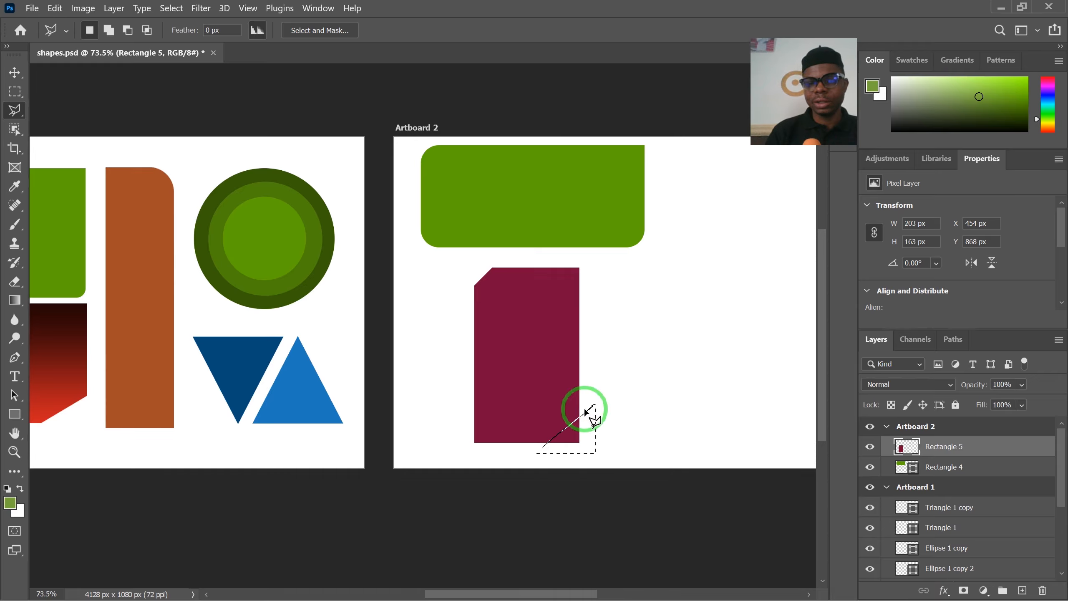
left_click(171, 8)
left_click(188, 41)
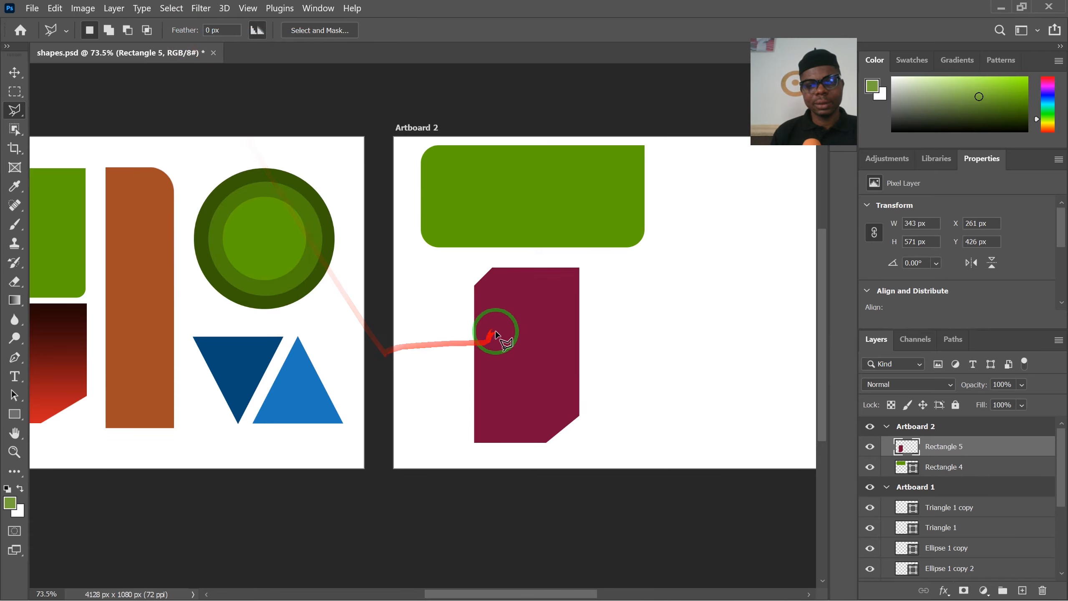
scroll(496, 330, "down", 4)
scroll(235, 319, "up", 2)
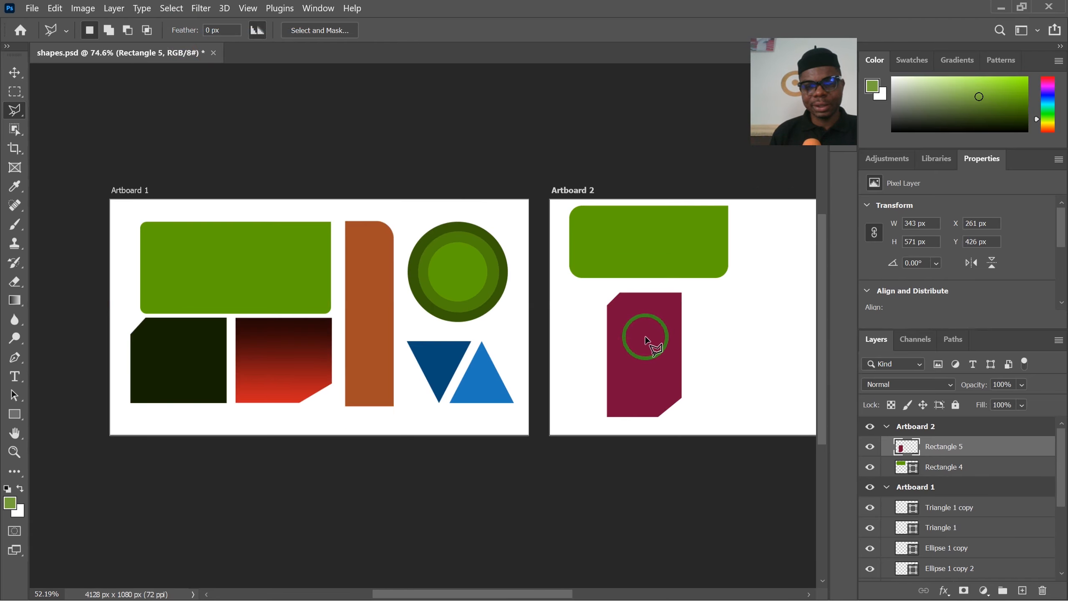
left_click(645, 337)
scroll(646, 341, "up", 5)
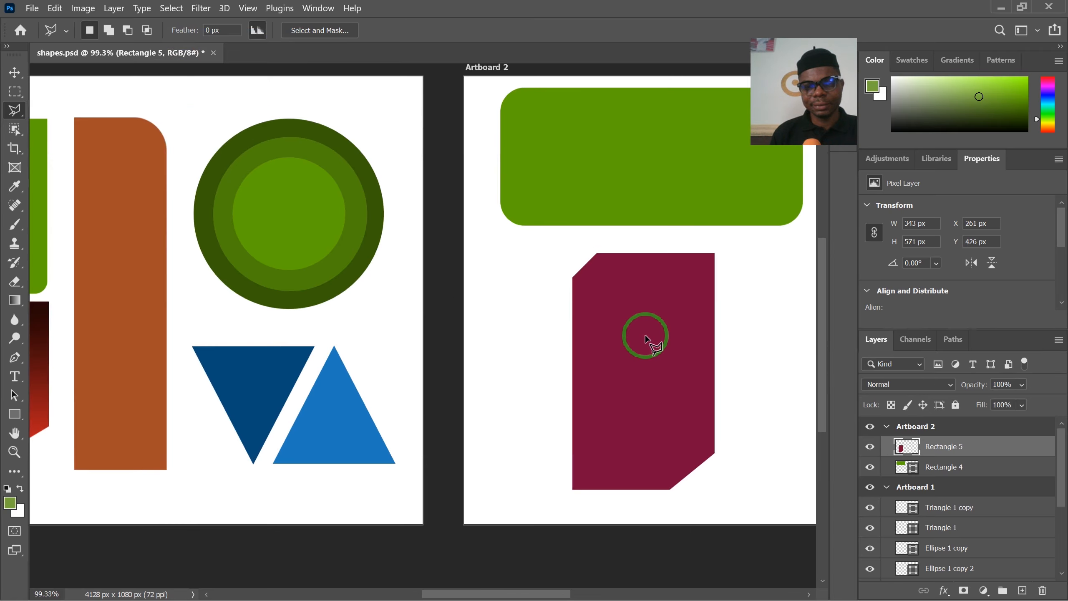
scroll(701, 428, "down", 3)
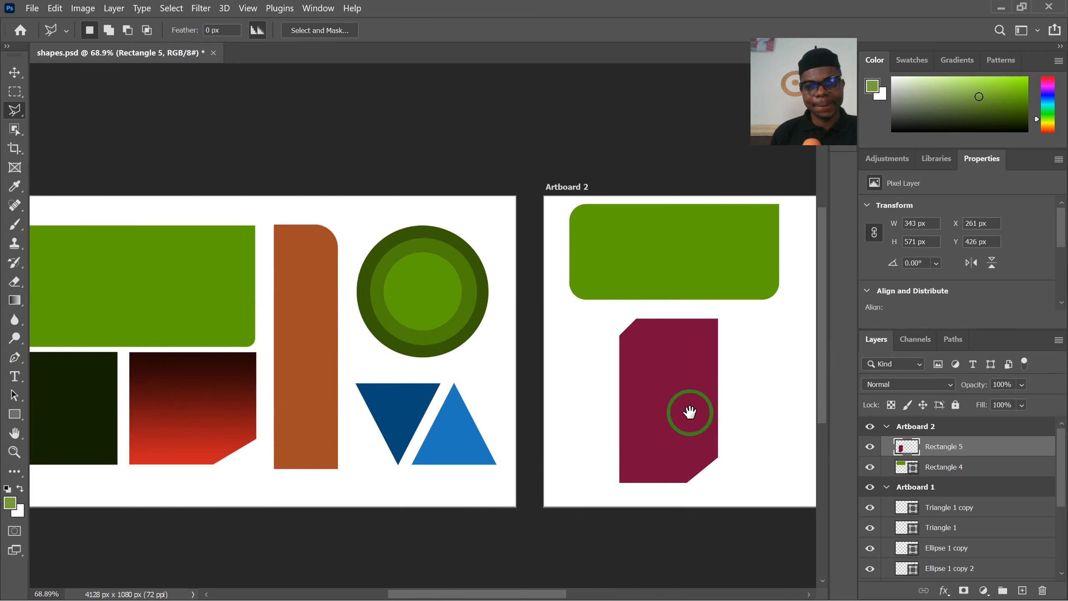
left_click_drag(685, 409, 608, 388)
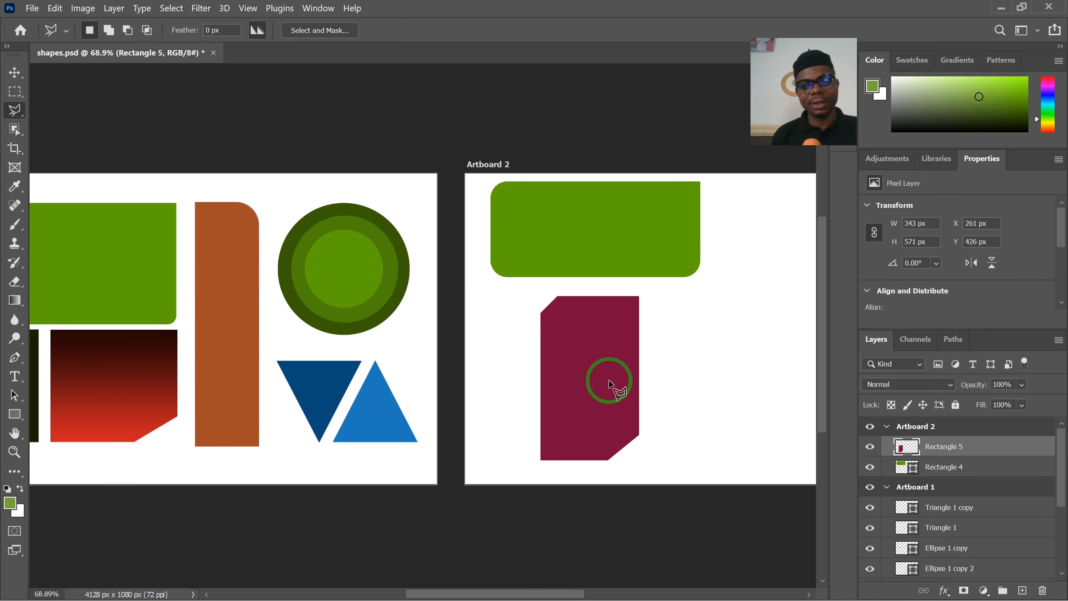
left_click(610, 383)
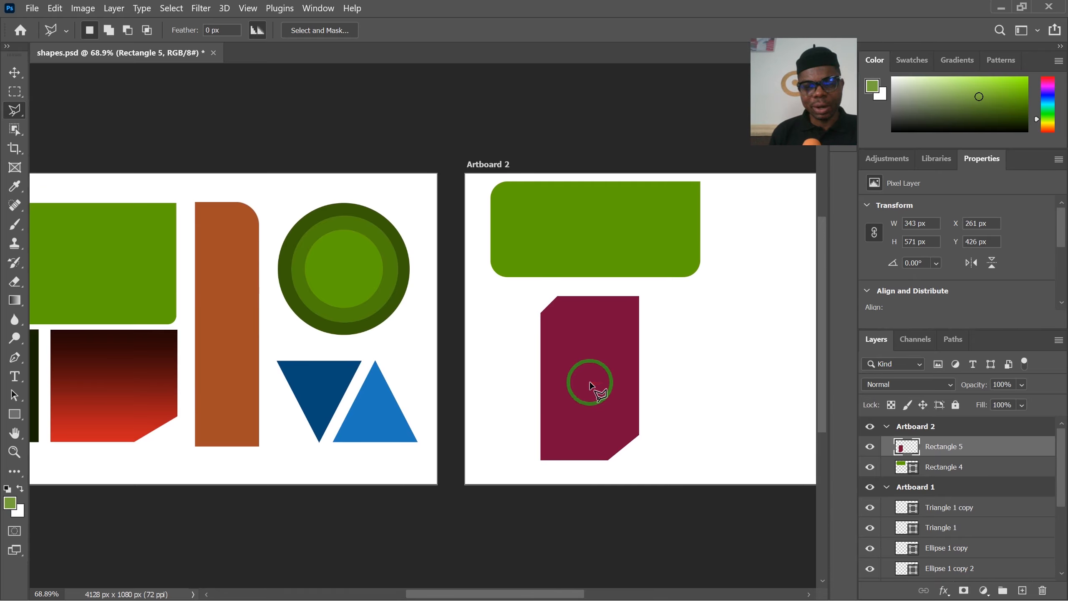
Cut away the lower part of the crimson shape with a Rectangular Marquee selection, leaving the upper piece 328 px high
left_click(15, 98)
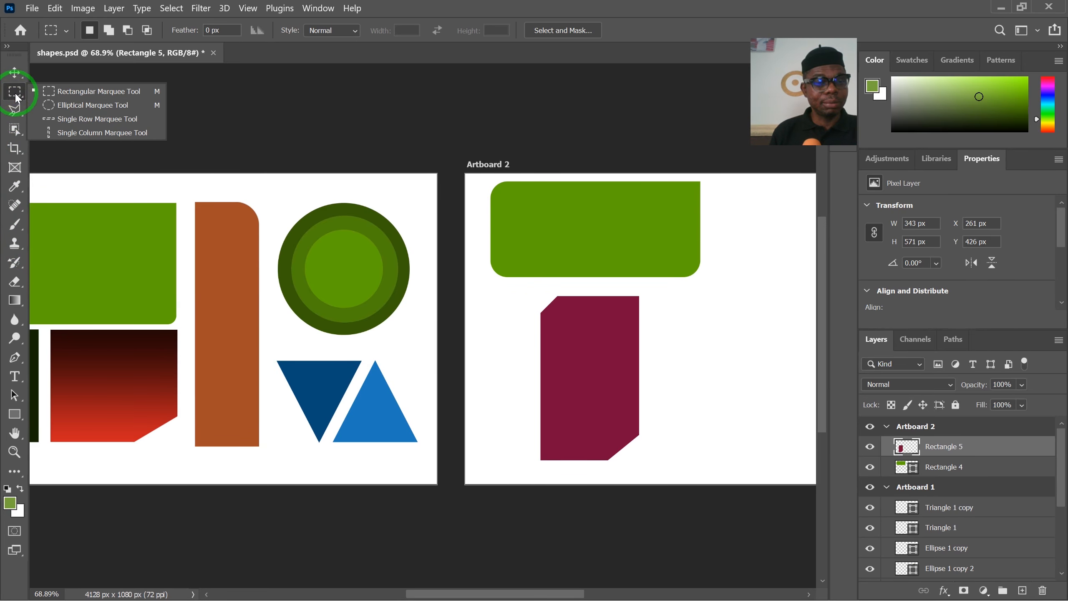
left_click(76, 96)
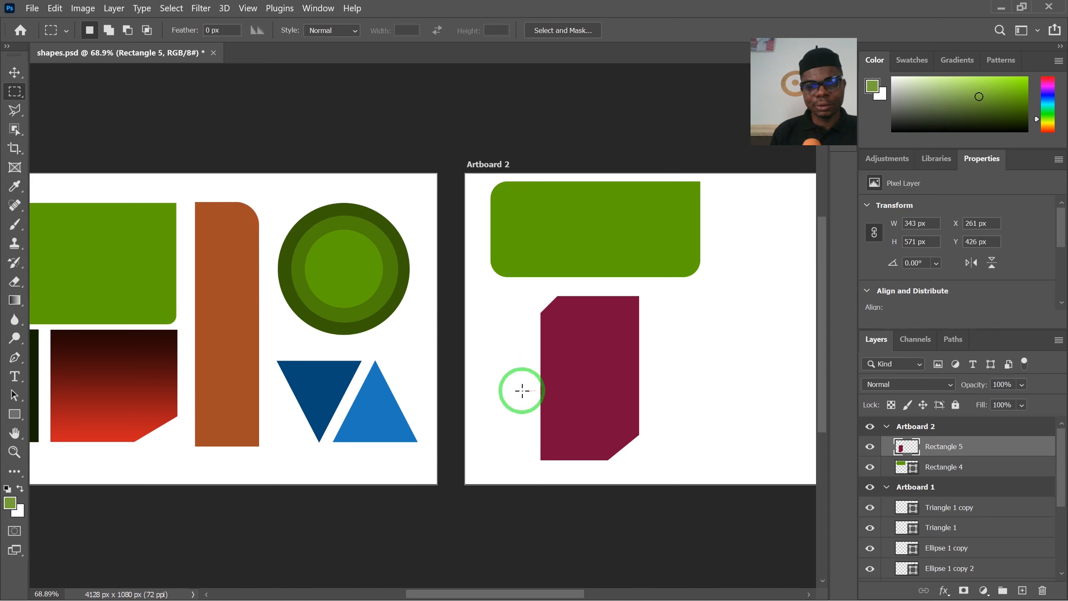
left_click_drag(522, 391, 647, 468)
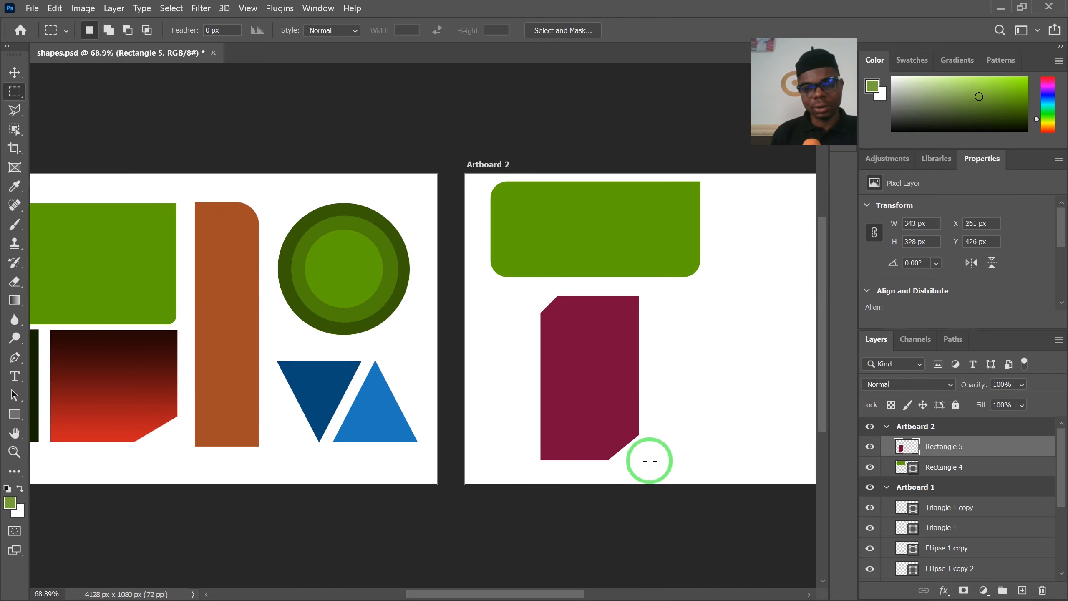
key("Delete")
key("ctrl+d")
left_click_drag(577, 439, 518, 437)
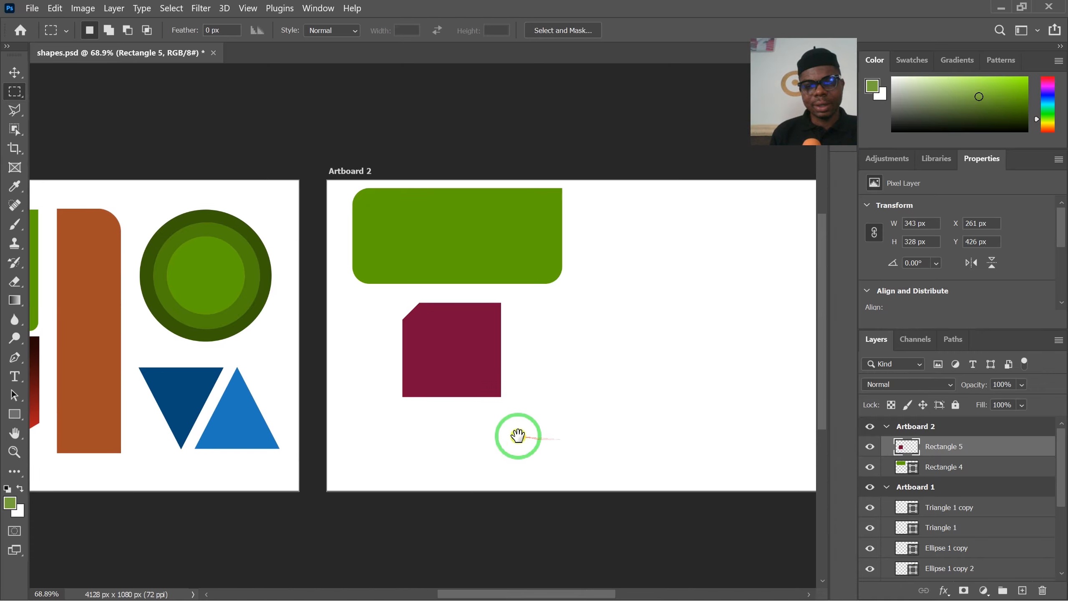
Paste the cut piece beside the remaining crimson shape at about X 646 px, Y 422 px and scale it to 460 × 326 px
key("v")
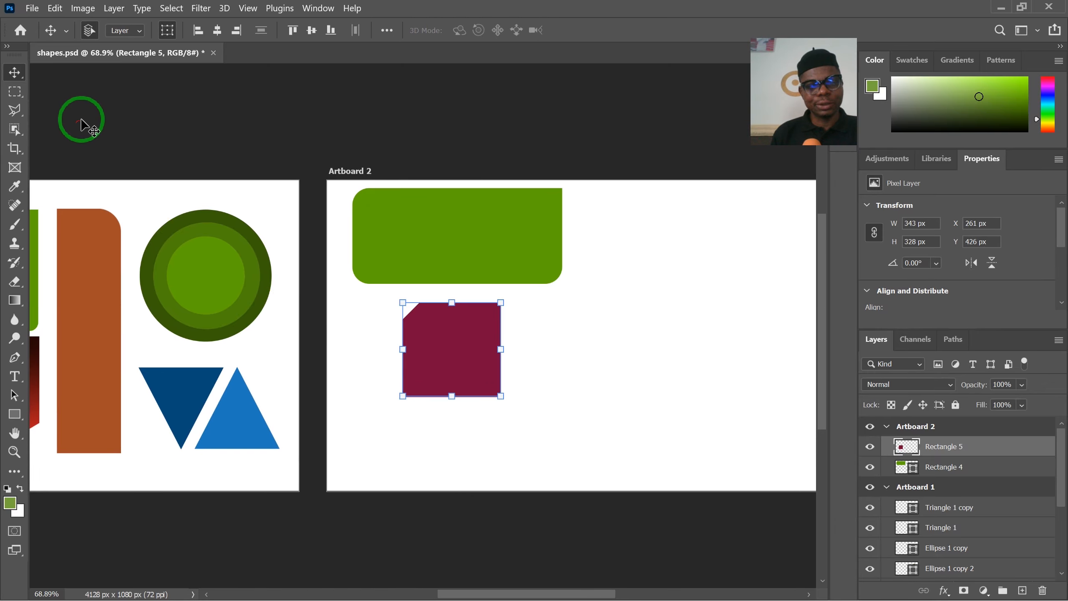
left_click(591, 341)
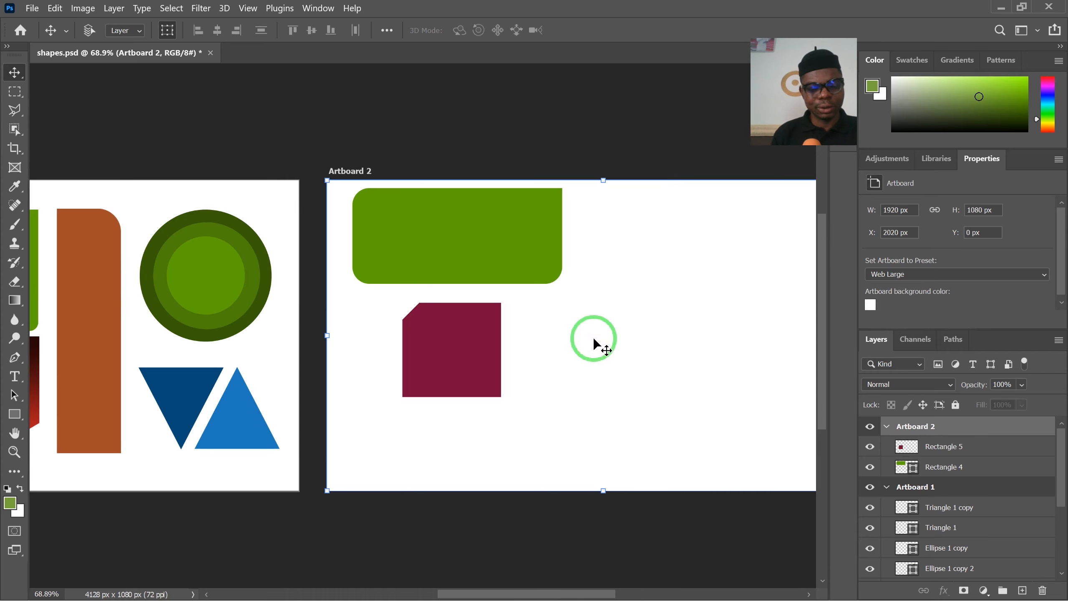
key("ctrl+v")
mouse_move(593, 339)
left_mouse_down()
mouse_move(633, 385)
mouse_move(615, 353)
mouse_move(584, 334)
left_mouse_up()
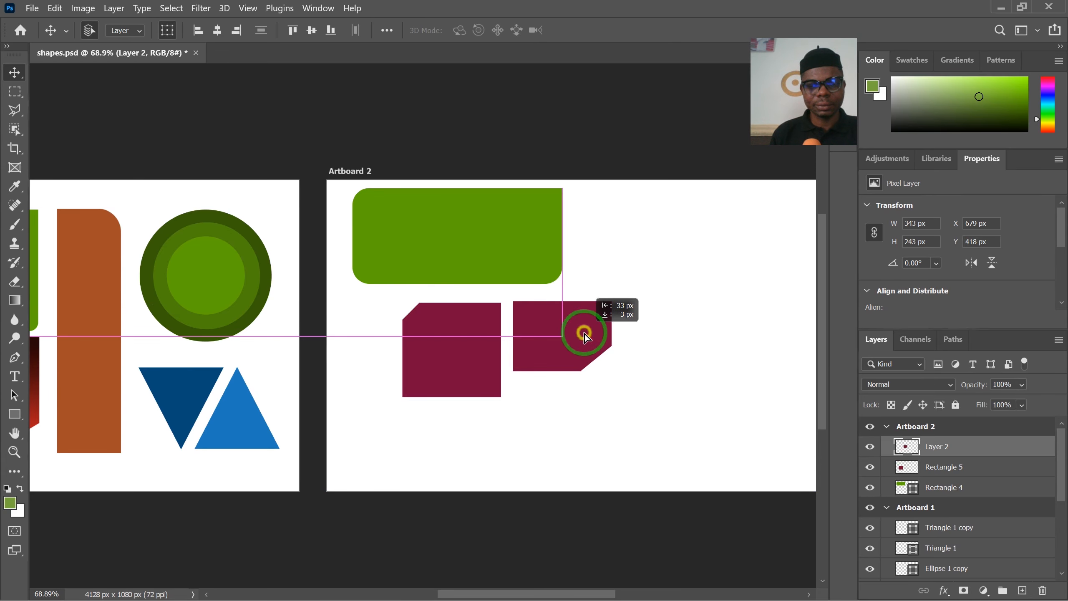
left_click_drag(613, 375, 644, 395)
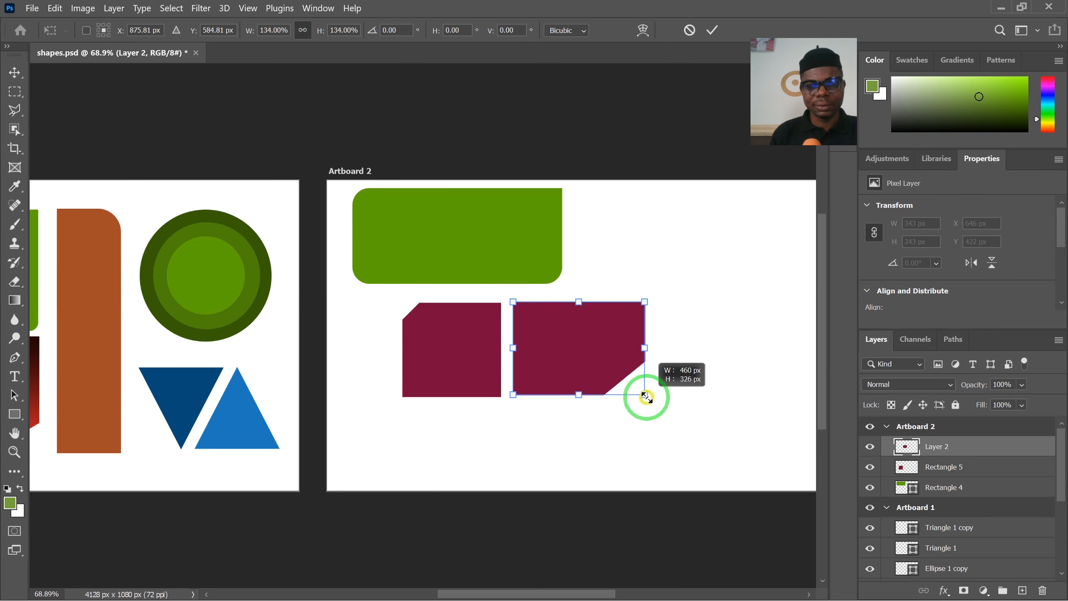
left_click(713, 30)
Move both crimson pieces left beneath the green rectangle and scale the pasted piece down, placing it at about X 474 px, Y 439 px
scroll(402, 311, "down", 4)
left_click_drag(390, 328, 545, 323)
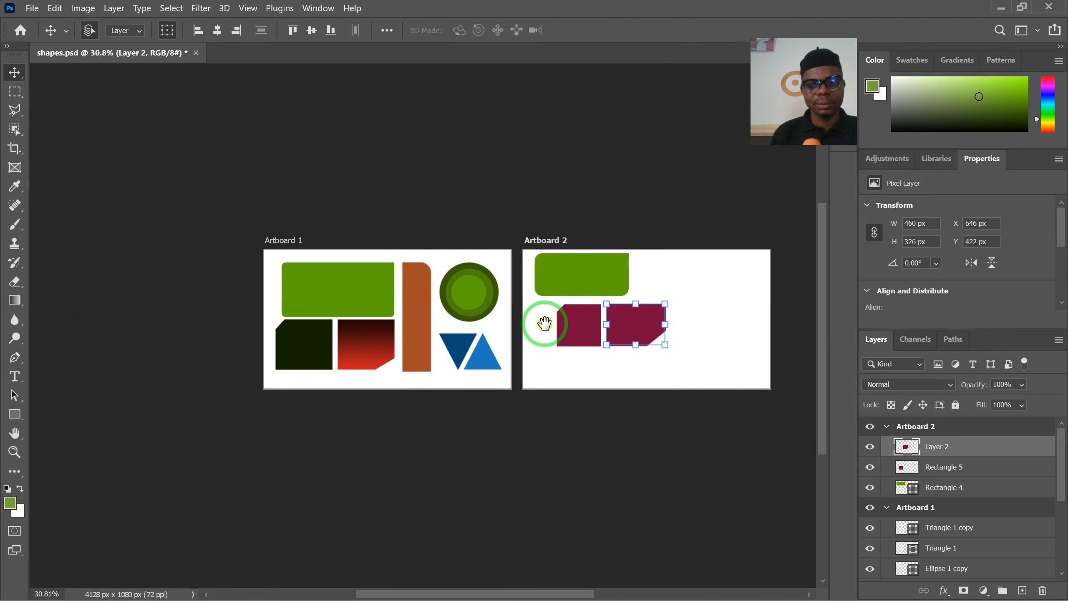
scroll(534, 324, "up", 2)
scroll(531, 322, "down", 2)
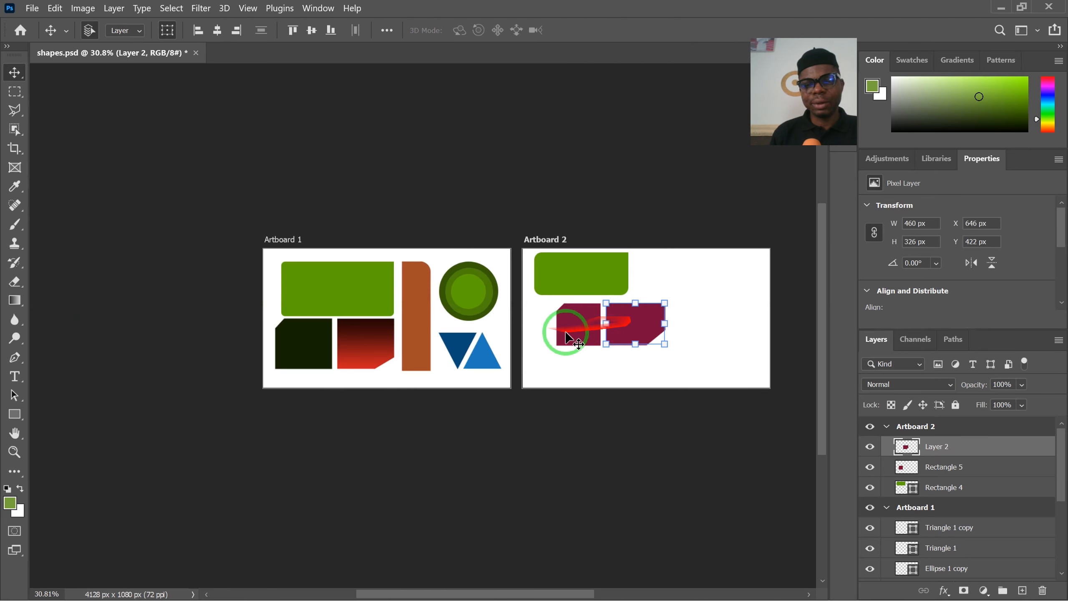
left_click_drag(572, 337, 549, 336)
left_click_drag(645, 326, 617, 345)
scroll(656, 333, "up", 2)
left_click_drag(568, 313, 584, 314)
left_click(712, 30)
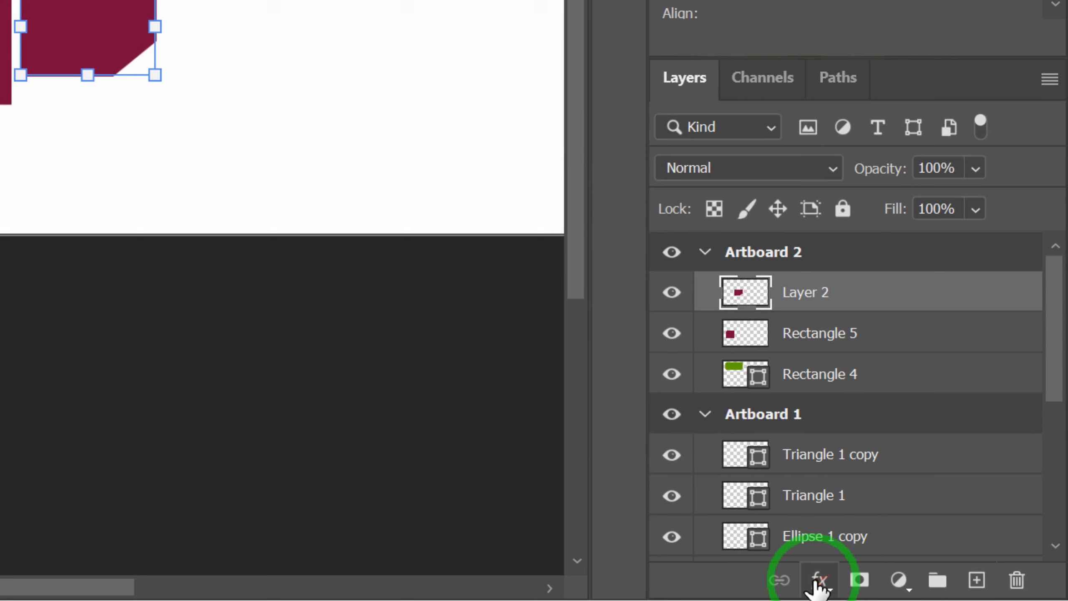
Add a black-to-red linear Gradient Overlay at 90° to the smaller cut piece on Artboard 2 and apply the layer style
left_click(944, 591)
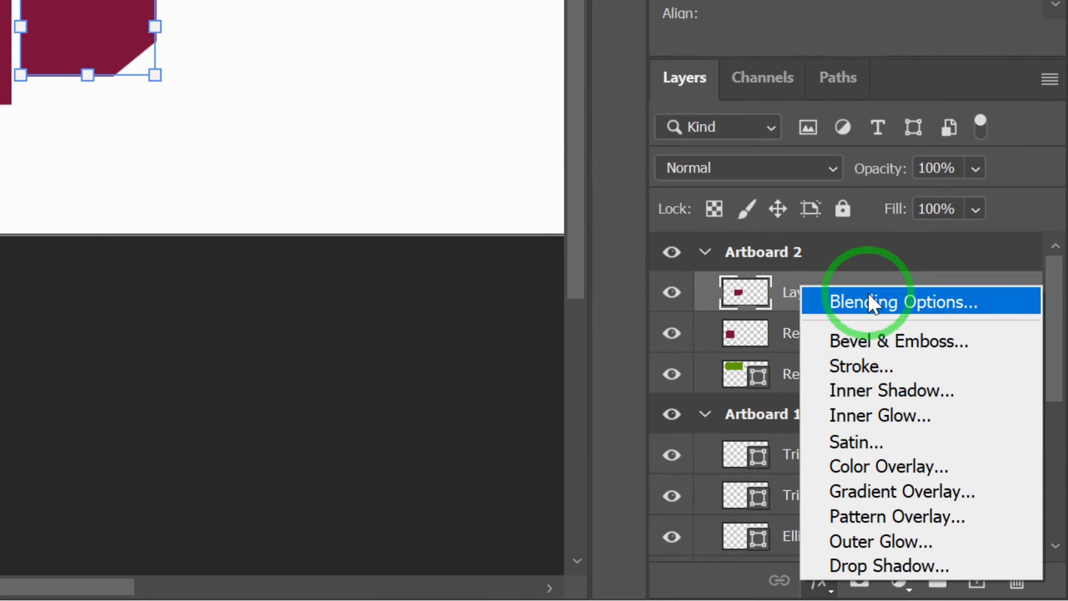
left_click(947, 489)
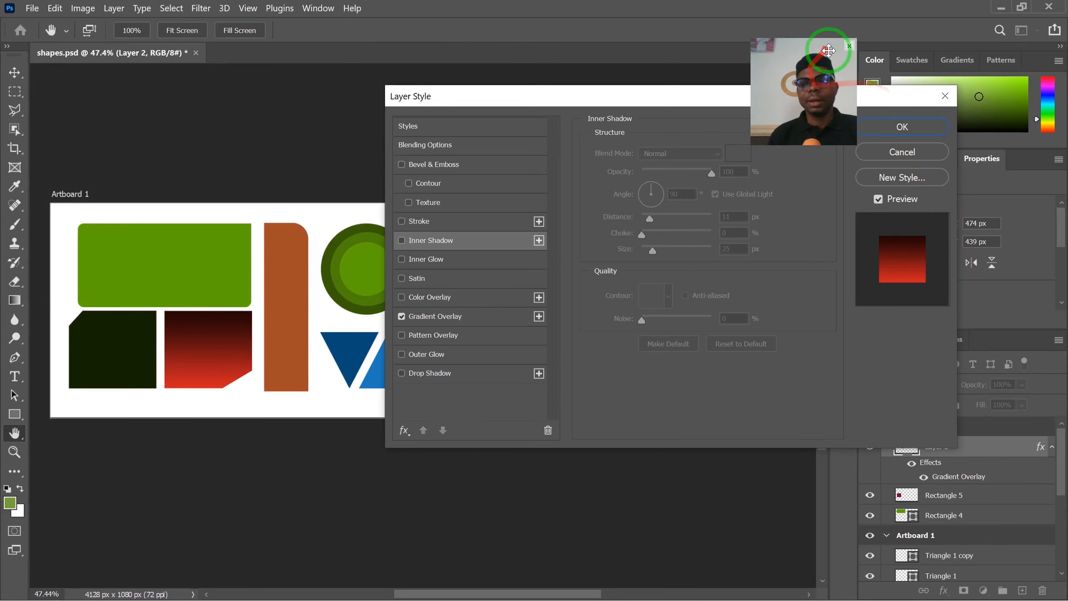
left_click_drag(829, 51, 252, 115)
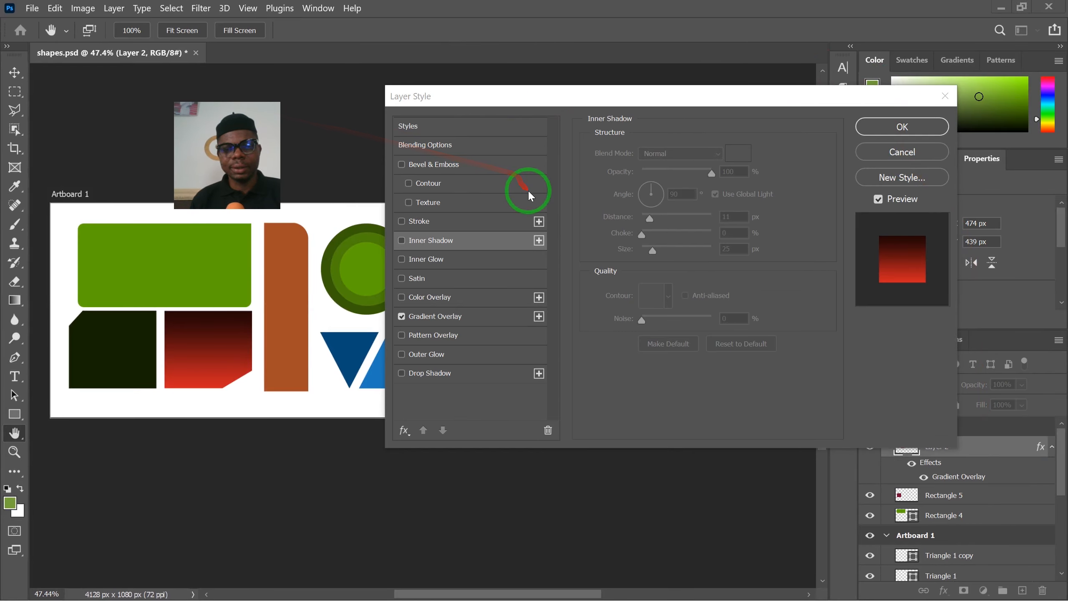
left_click_drag(623, 93, 904, 97)
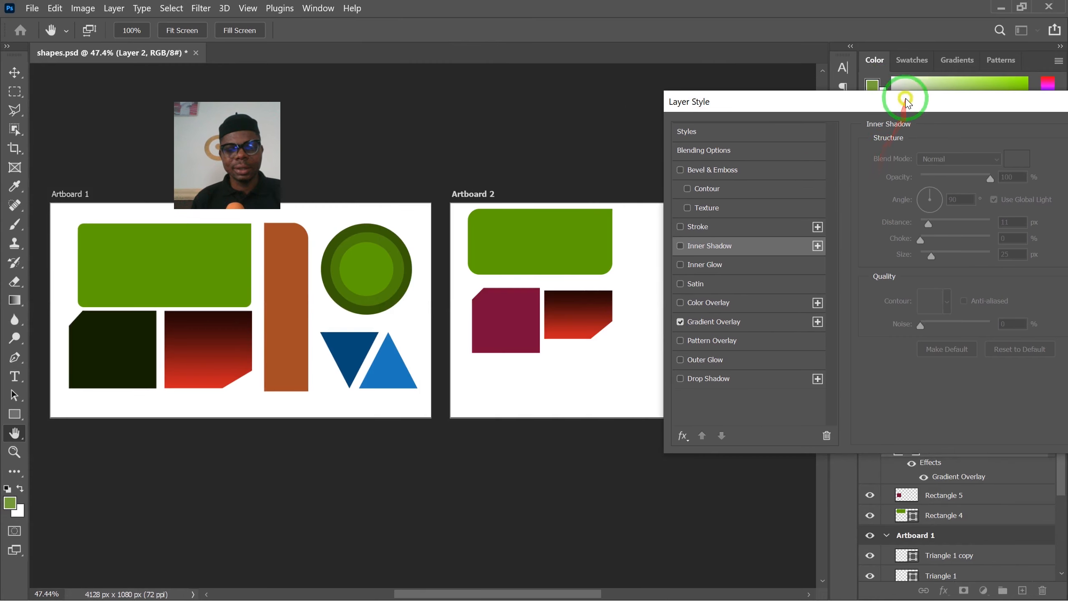
left_click_drag(522, 311, 429, 314)
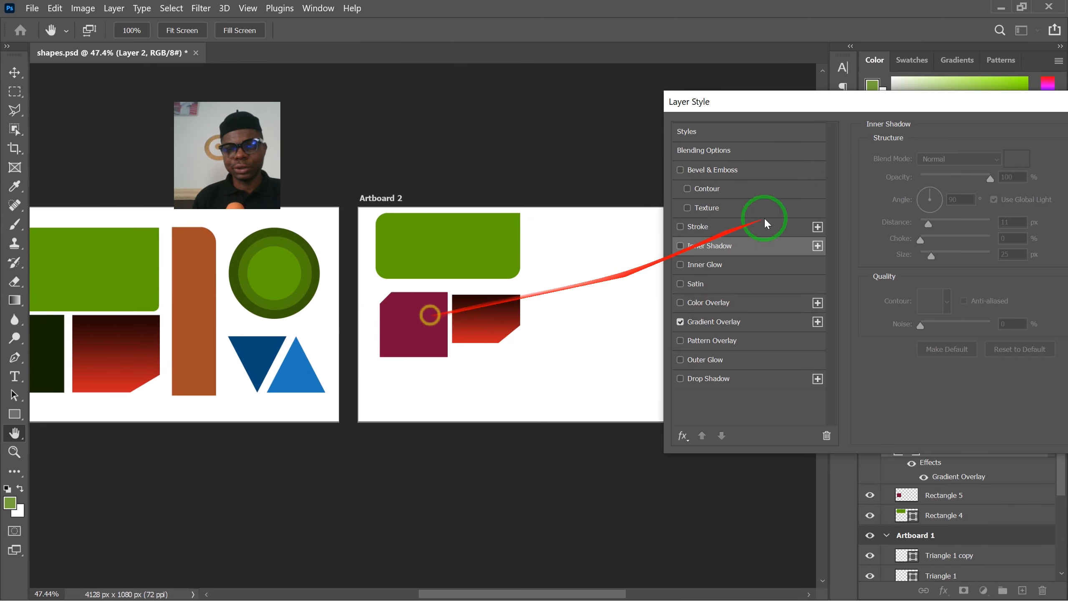
left_click_drag(851, 100, 743, 120)
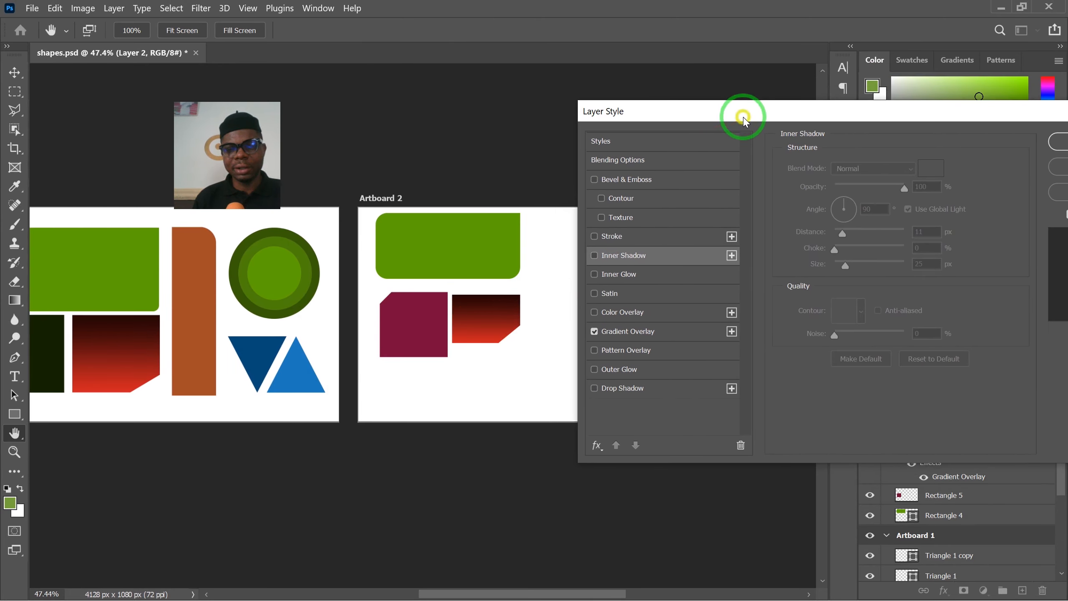
left_click(660, 333)
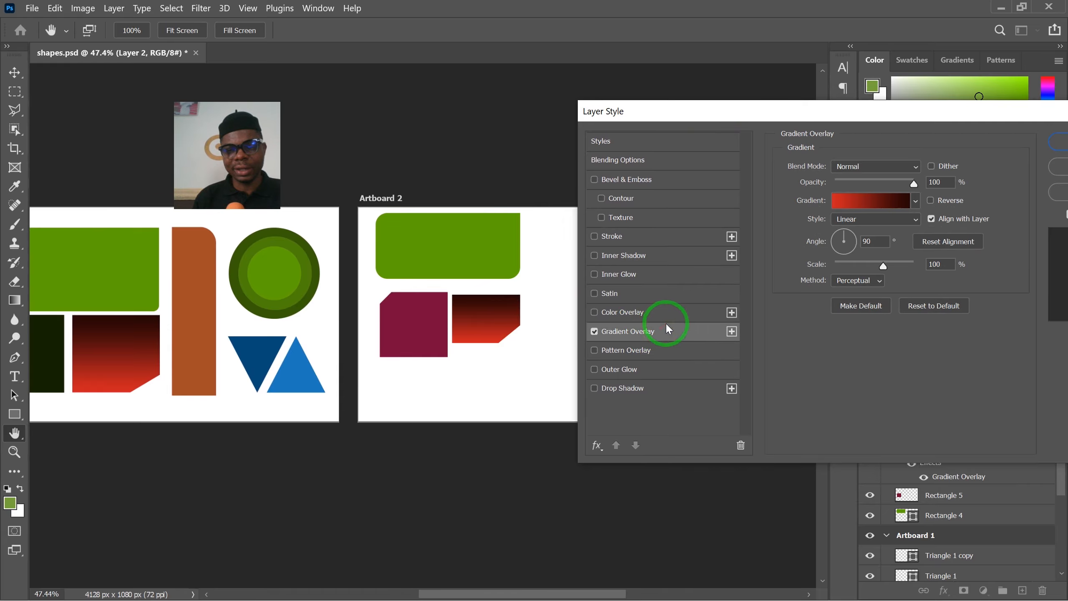
left_click_drag(834, 114, 795, 227)
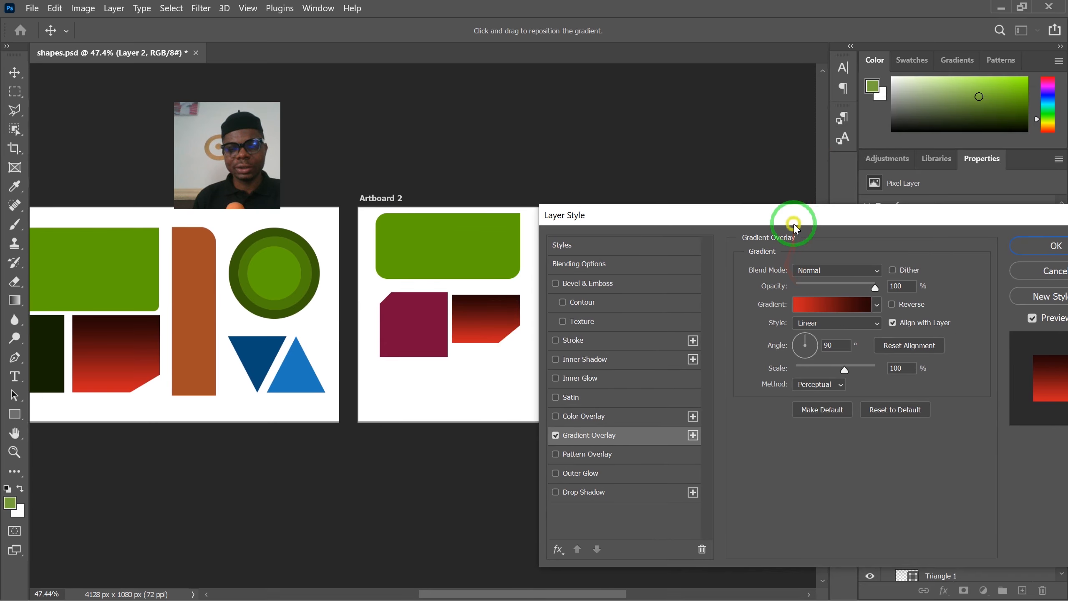
left_click_drag(503, 311, 503, 310)
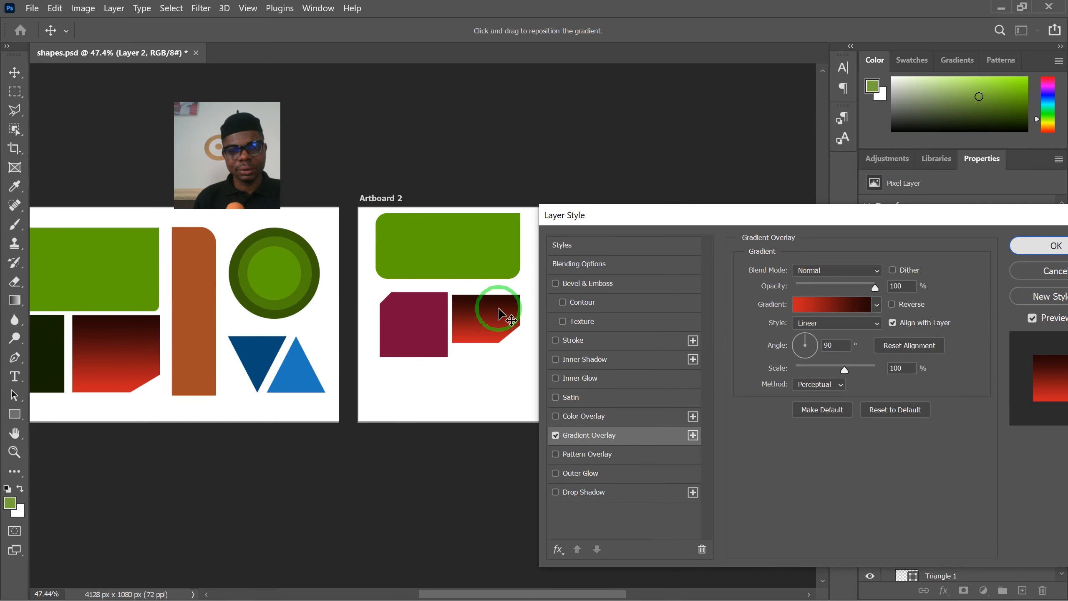
key("Return")
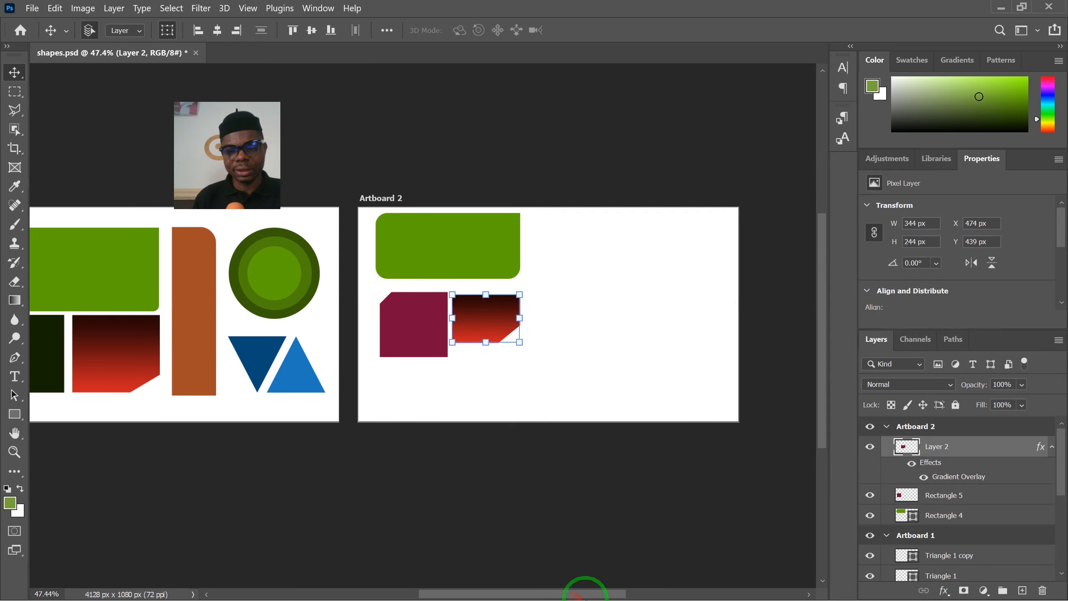
Reopen the Gradient Overlay settings of the smaller cut piece, keeping the piece visible beside the dialog
left_click_drag(584, 410, 410, 394)
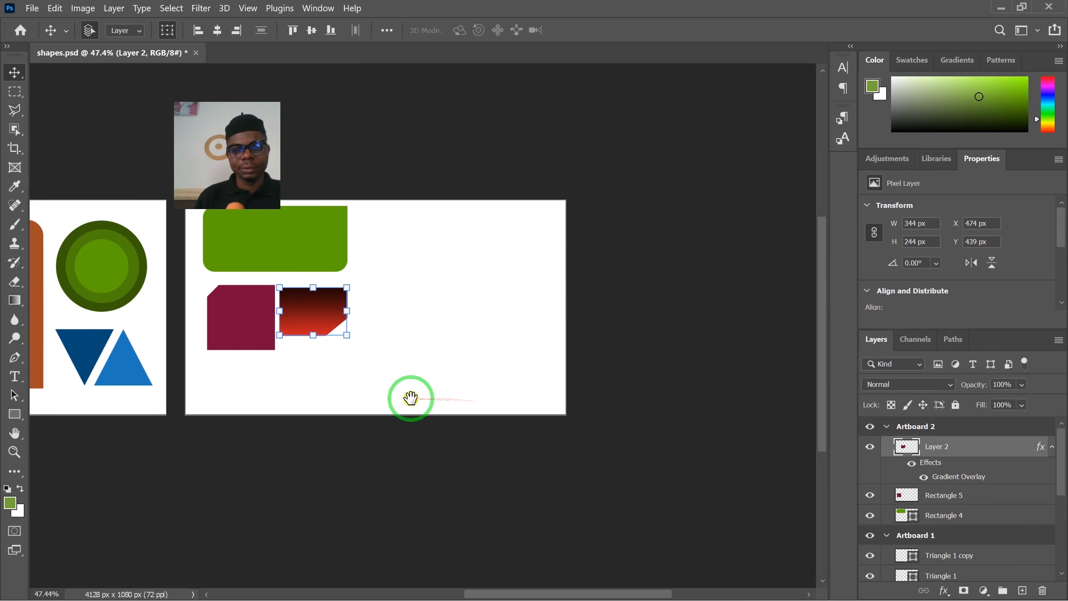
left_click(944, 591)
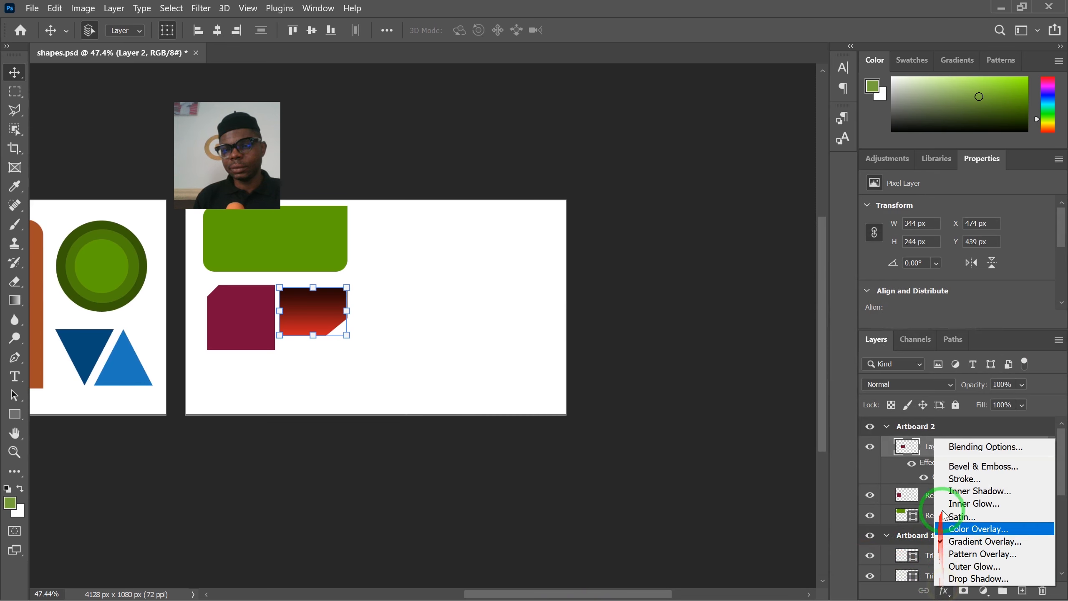
left_click(974, 541)
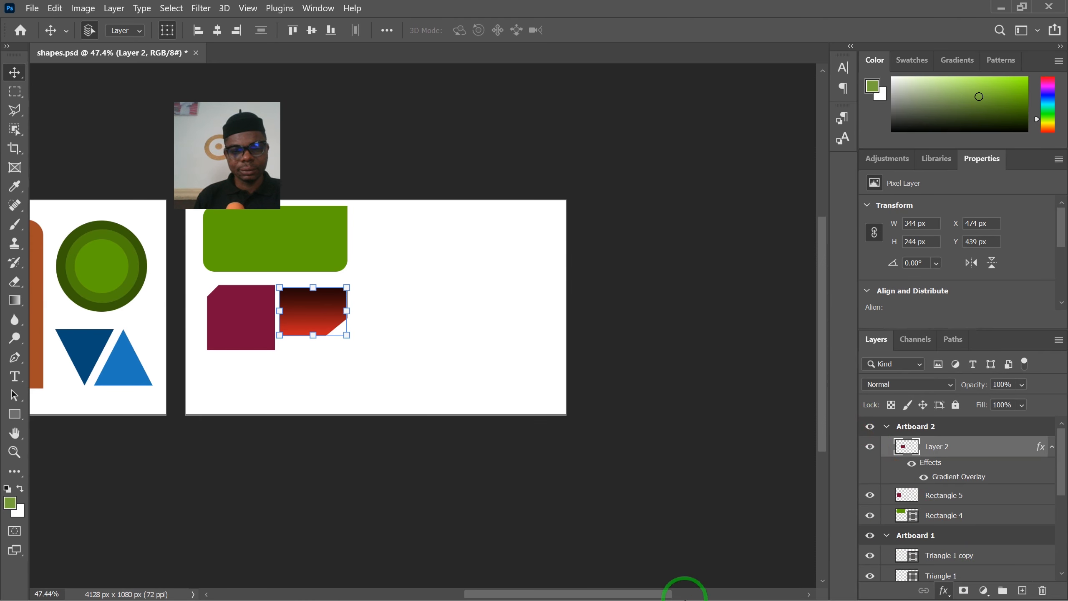
key("super")
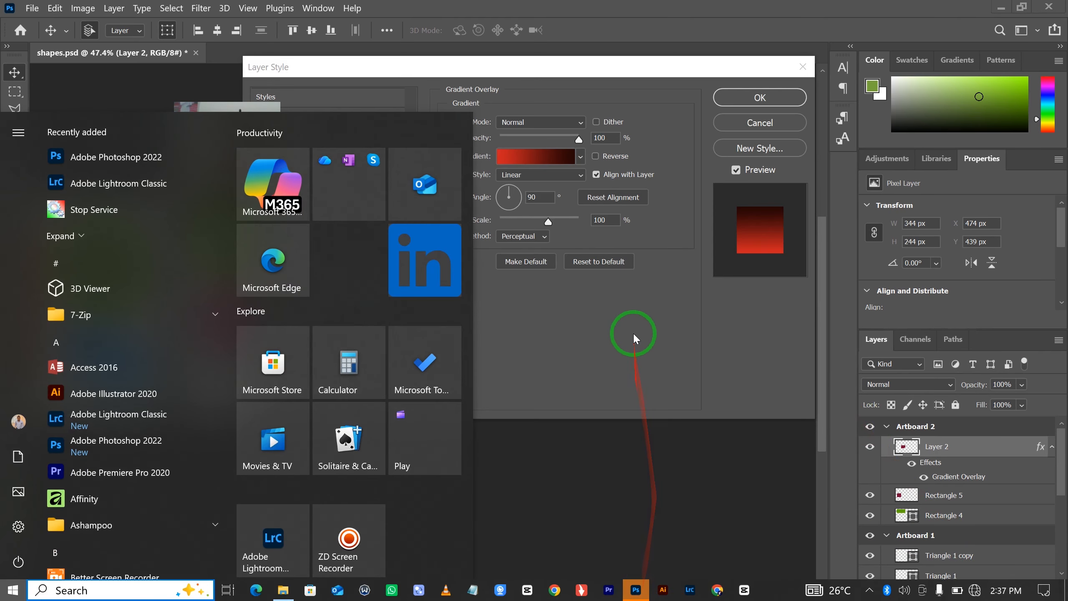
left_click(635, 337)
left_click_drag(578, 72, 797, 79)
left_click_drag(212, 141, 168, 121)
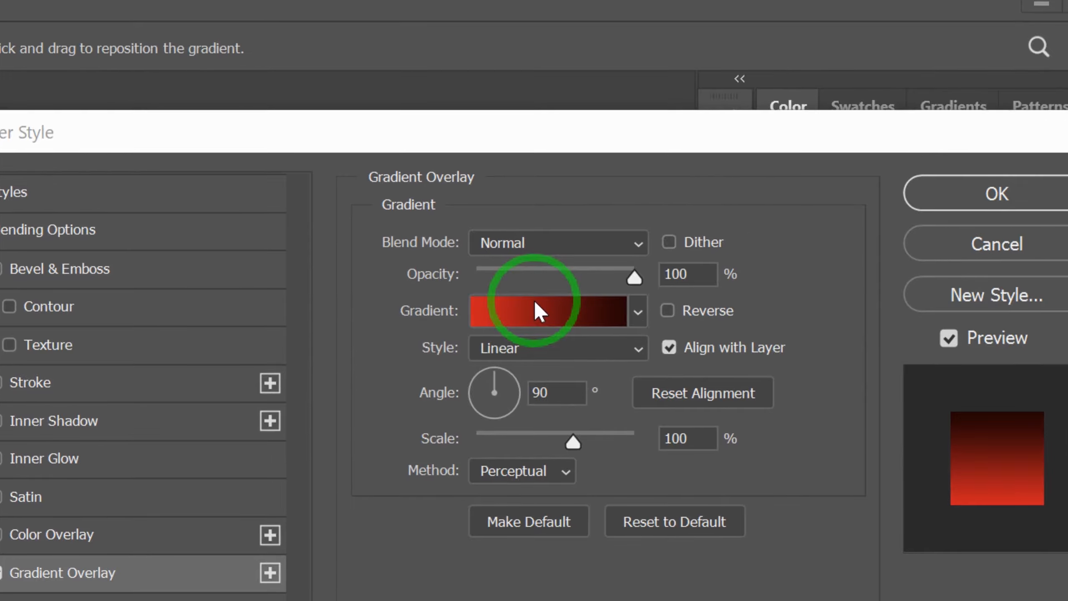
left_click(749, 158)
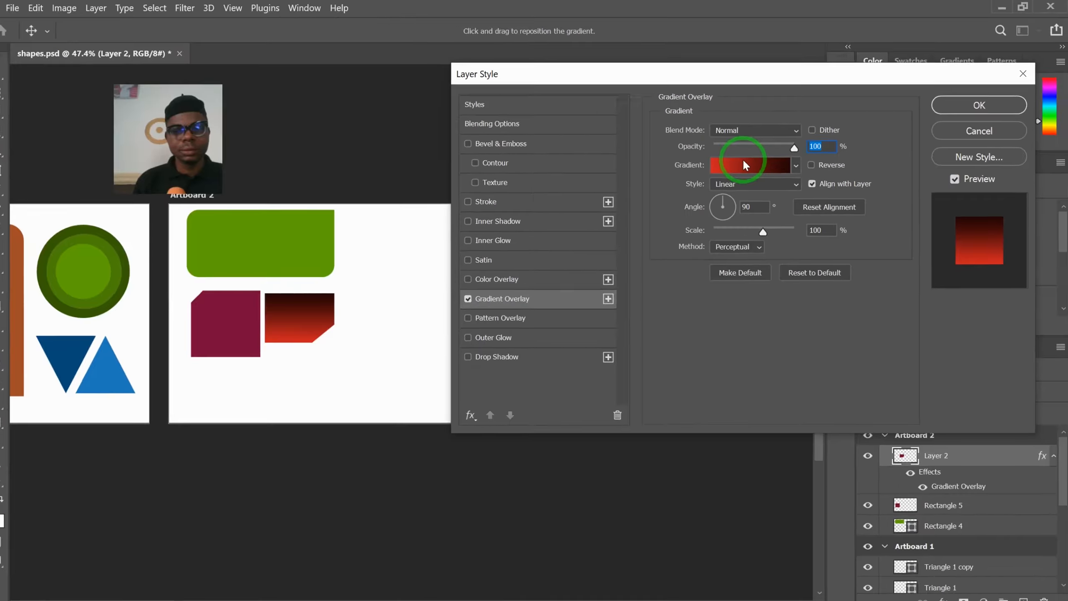
key("ctrl+2")
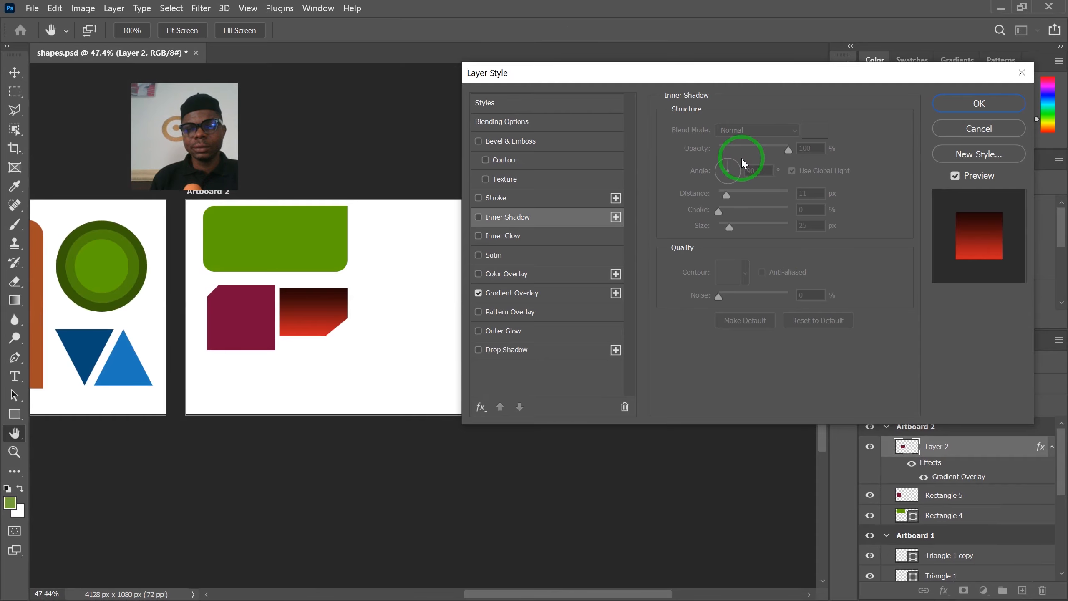
left_click(549, 295)
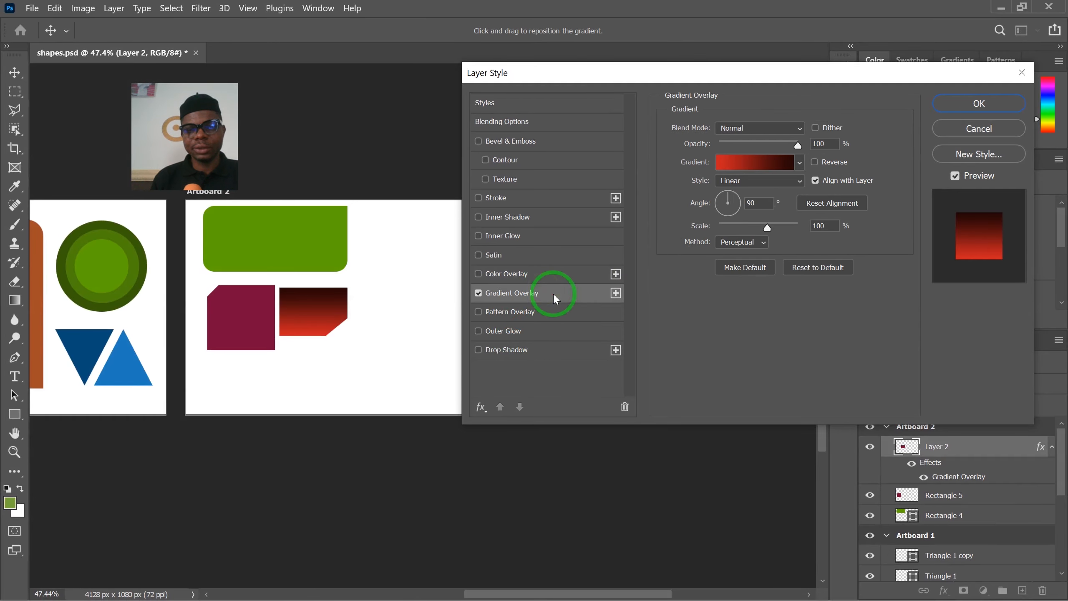
Edit the overlay's gradient and set its red color stop at location 0% to dark blue 052979
left_click(732, 162)
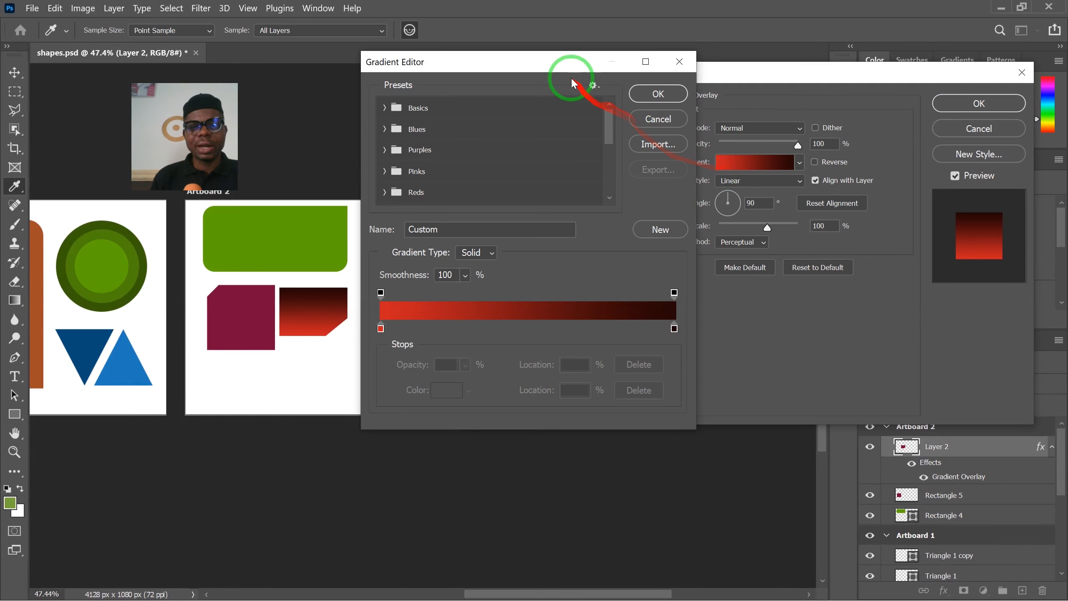
left_click_drag(571, 77, 885, 71)
left_click(754, 336)
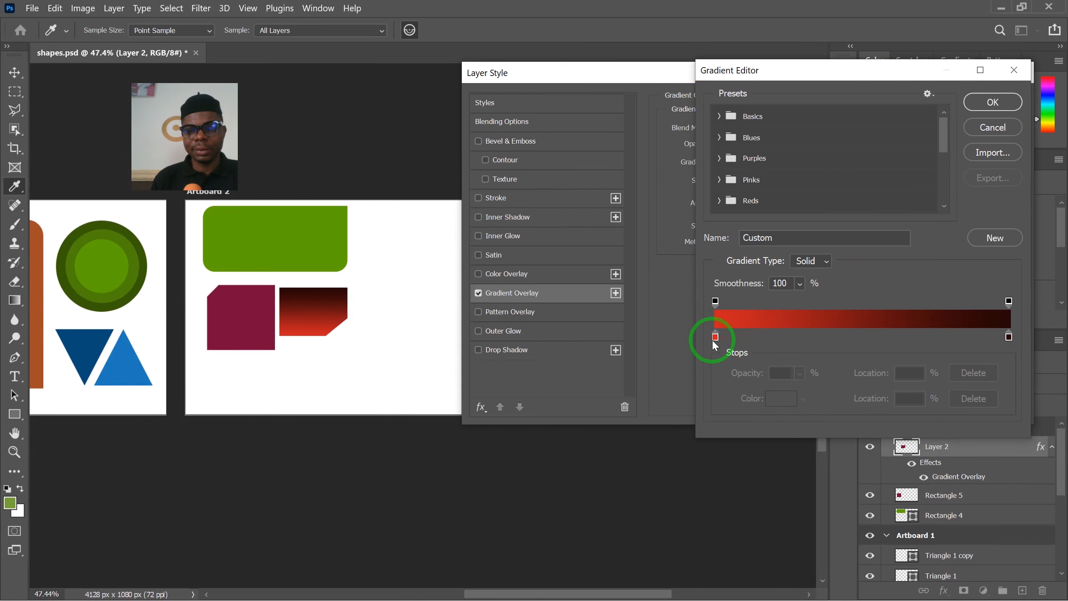
left_click(780, 399)
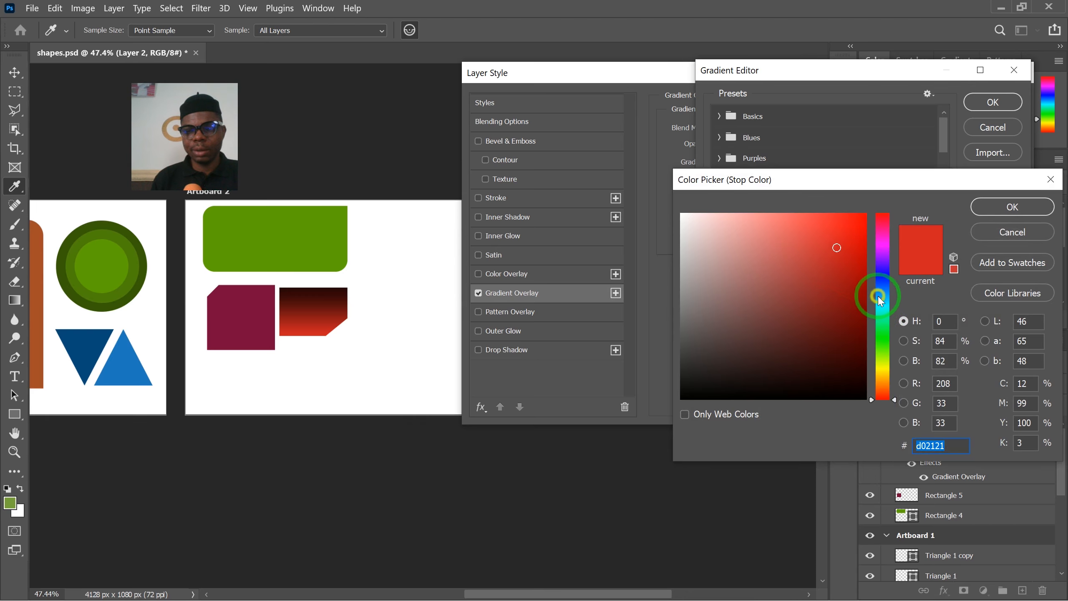
left_click(879, 297)
mouse_move(837, 249)
left_mouse_down()
mouse_move(837, 317)
mouse_move(795, 352)
mouse_move(888, 285)
mouse_move(852, 327)
left_mouse_up()
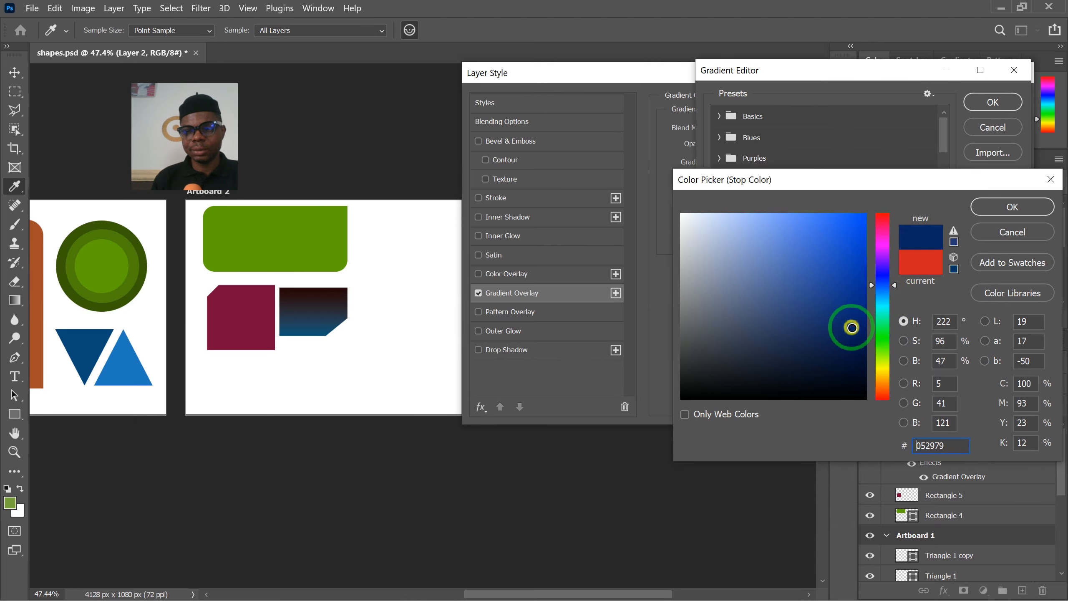
left_click(989, 207)
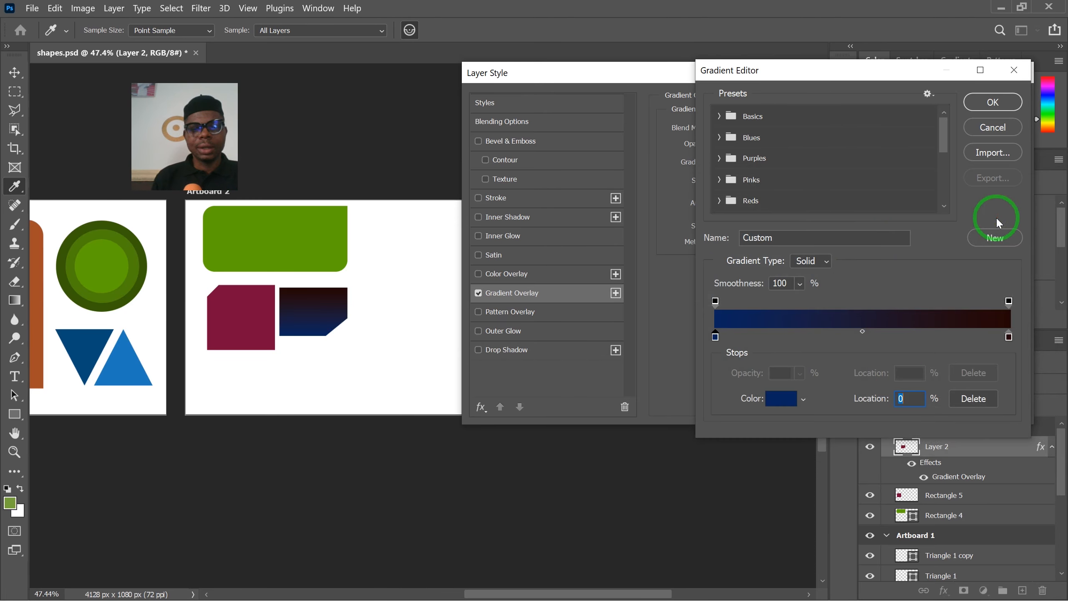
Set the gradient's color stop at location 100% to yellow c0be21 and accept the edited Solid gradient
left_click(1009, 337)
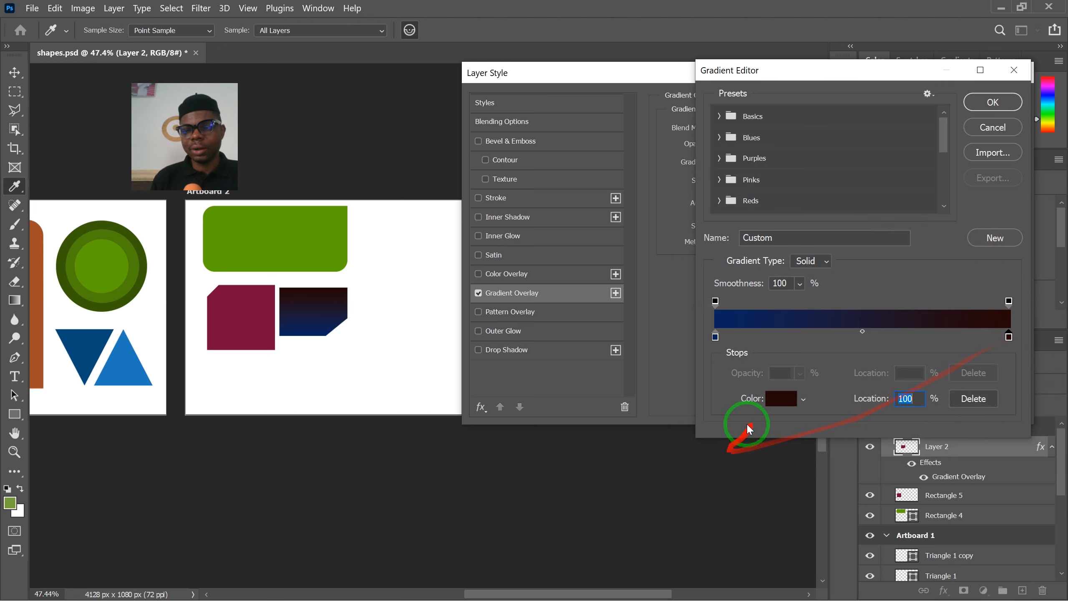
left_click(770, 405)
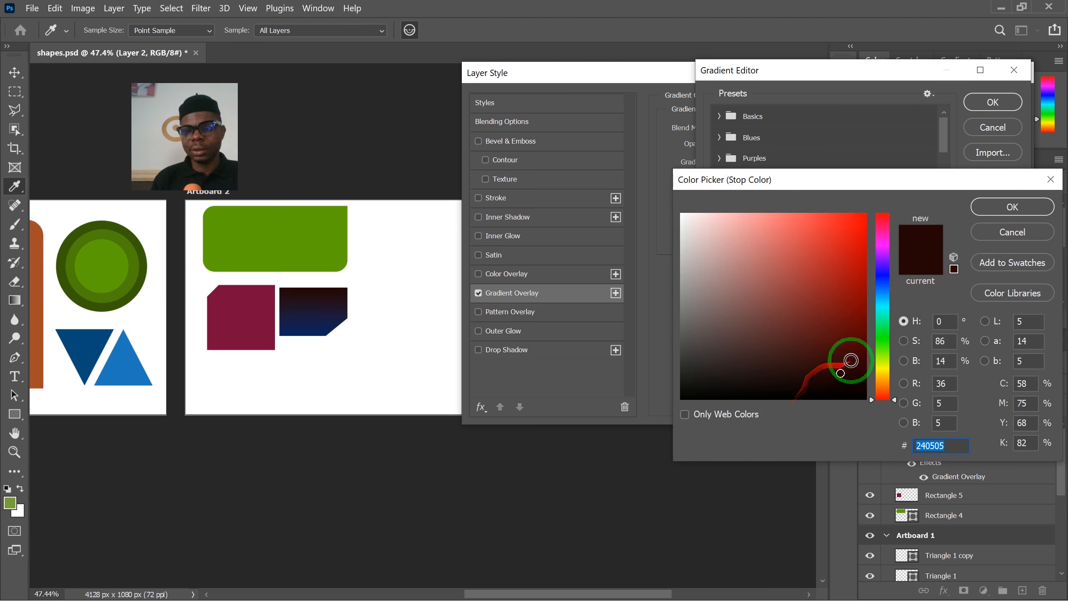
left_click(882, 368)
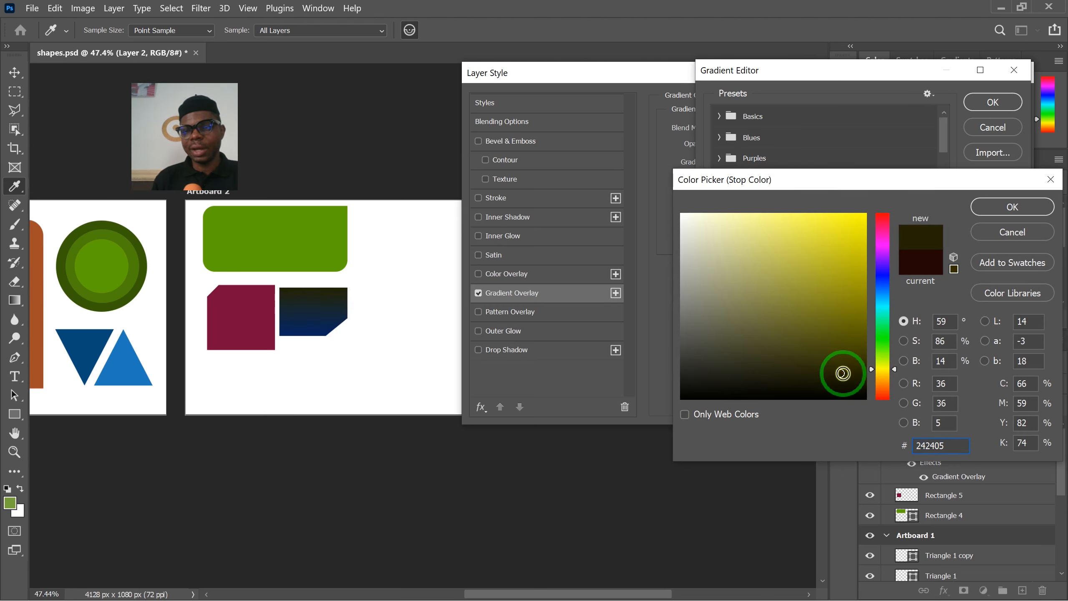
left_click_drag(832, 268, 836, 259)
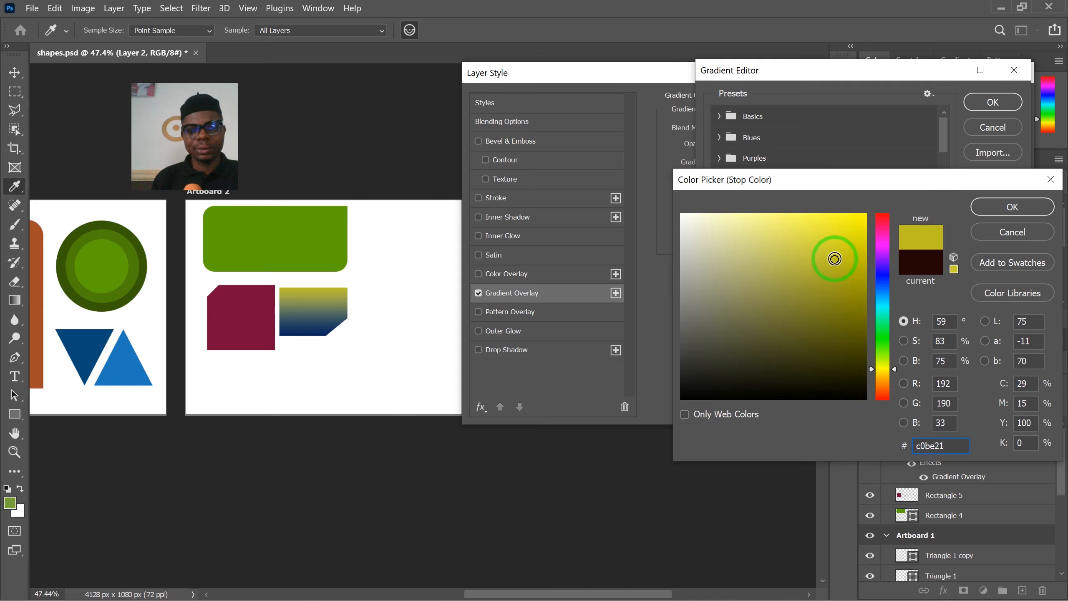
left_click(1005, 209)
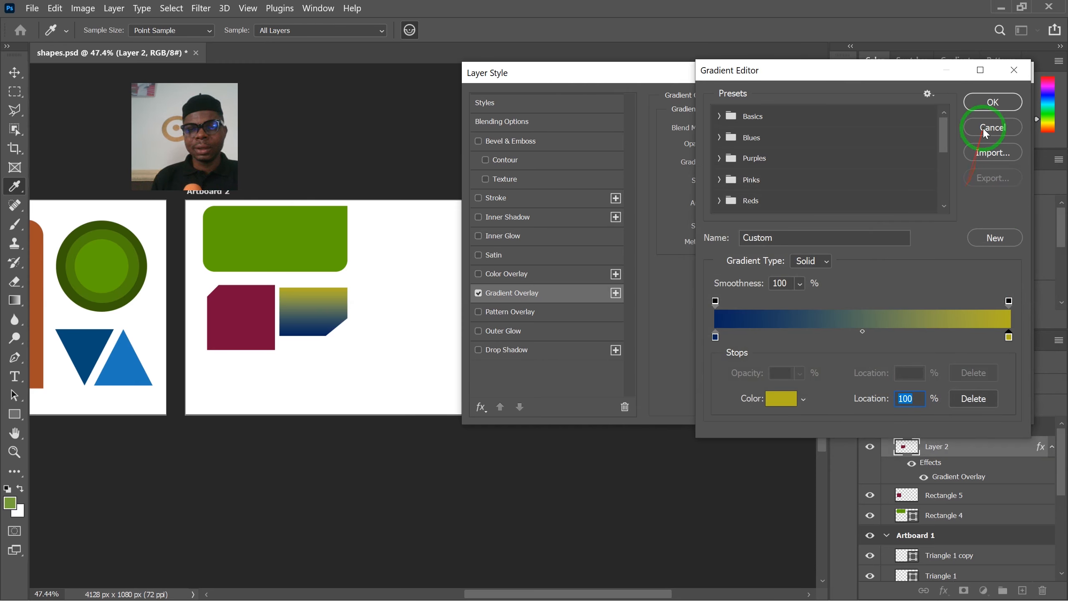
left_click(833, 264)
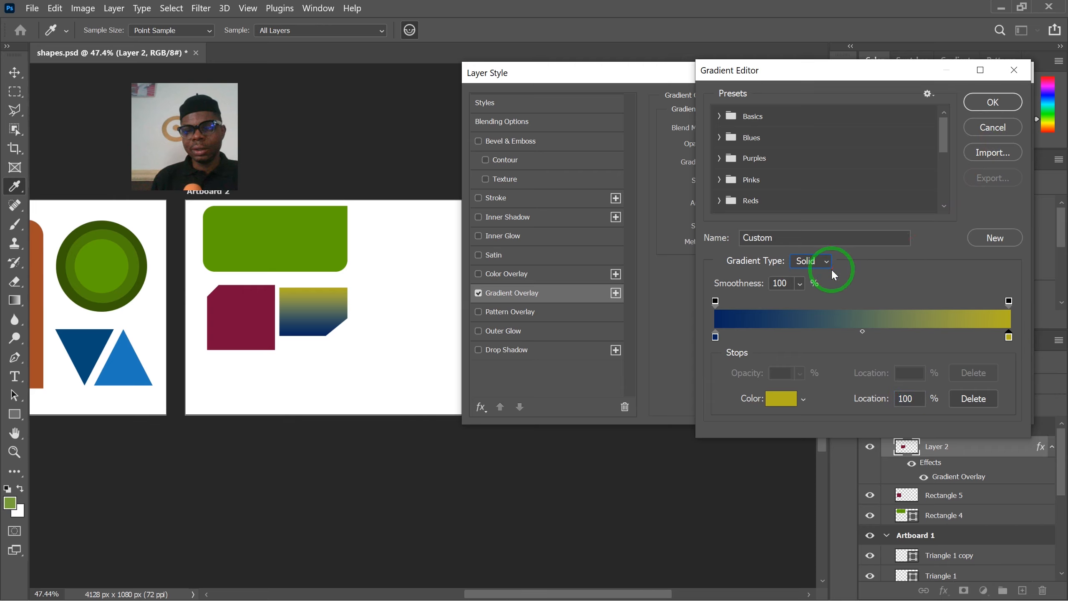
left_click(1005, 104)
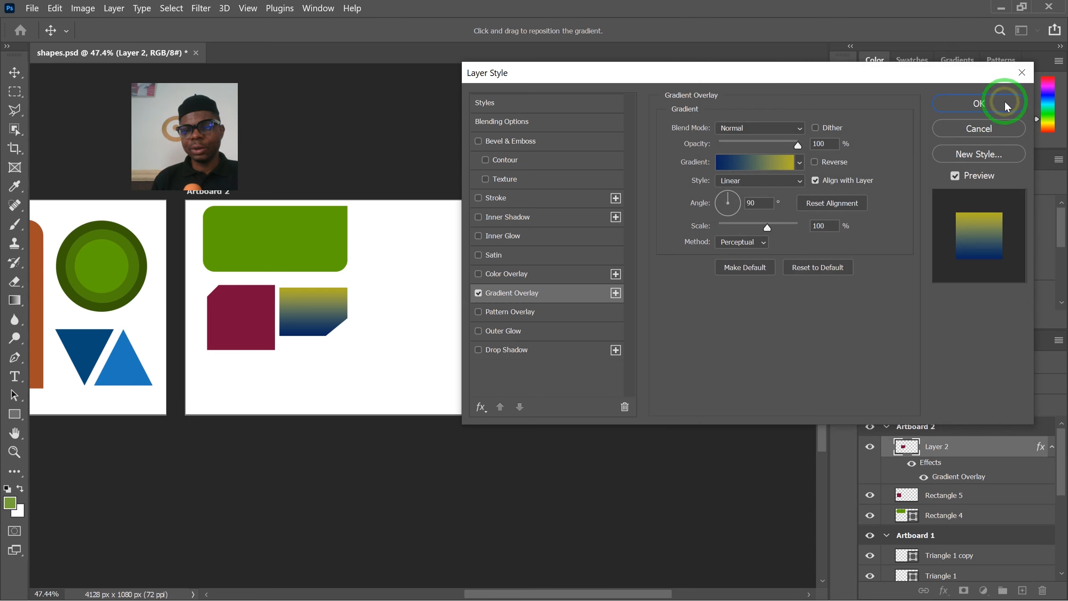
Try the Radial and Reflected gradient styles, return the overlay to Linear, and apply the layer style
left_click(801, 184)
left_click(769, 194)
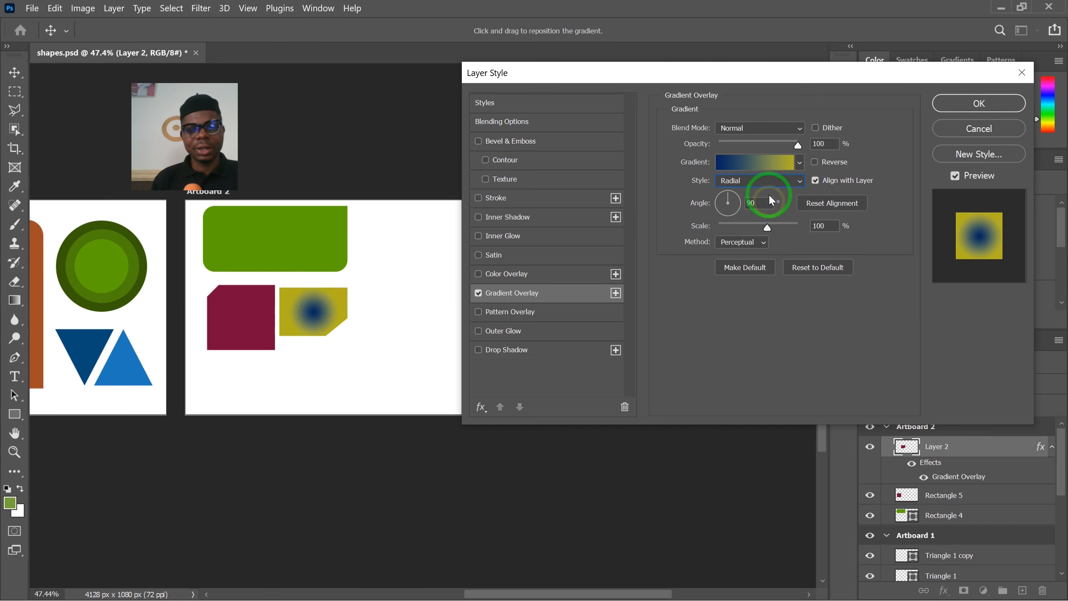
left_click(794, 186)
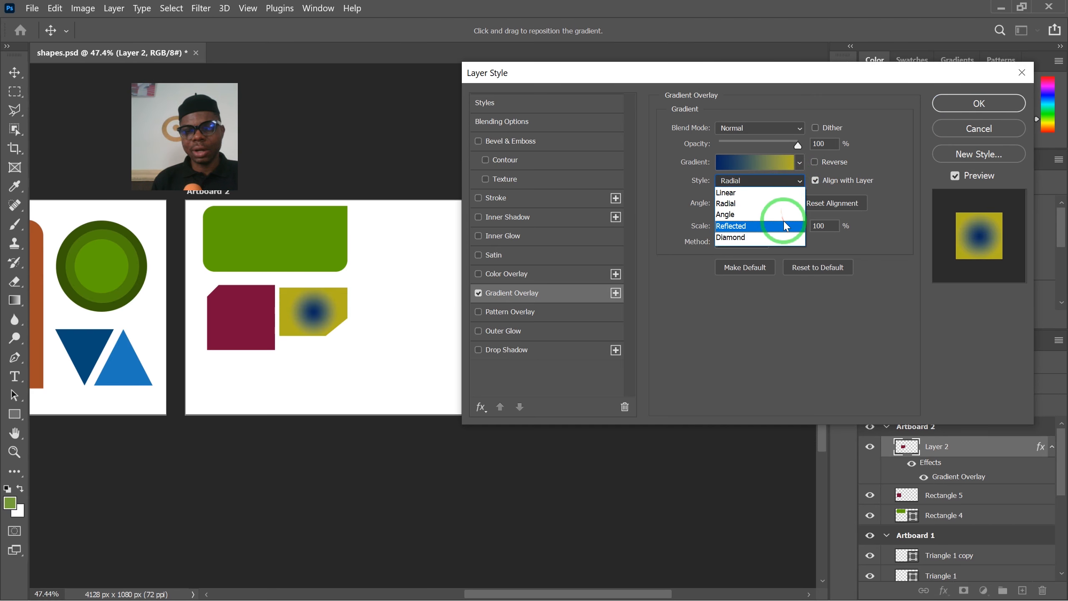
left_click(785, 226)
left_click(787, 182)
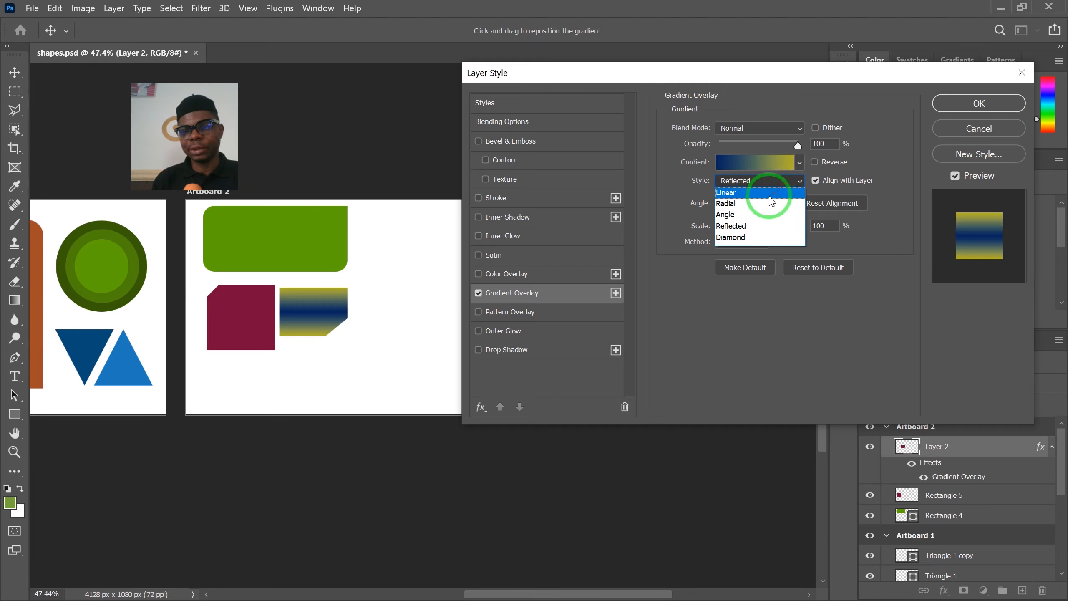
left_click(768, 193)
left_click(1004, 103)
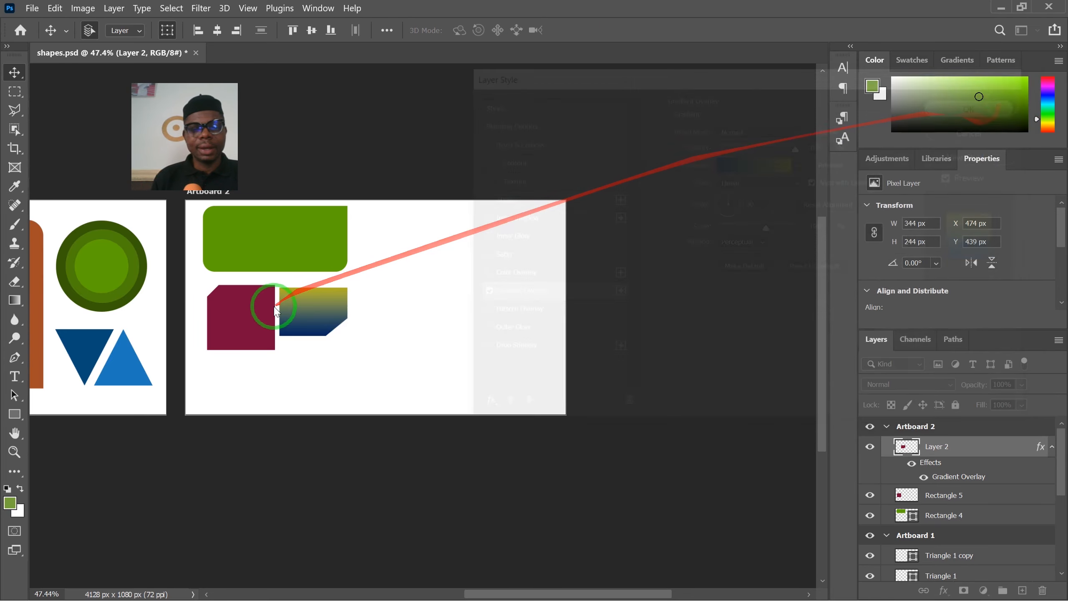
Scale the yellow-to-blue piece up to about 126% from its upper-left corner, nearly matching the neighbouring crimson shape's height
left_click_drag(346, 336, 366, 354)
left_click(712, 30)
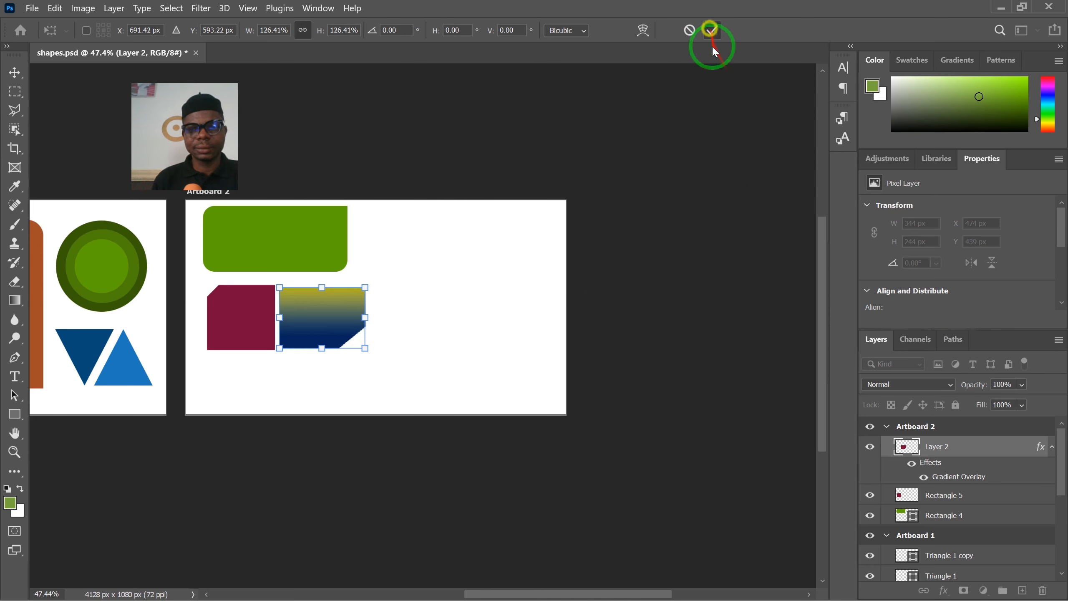
Draw a tall rectangle about 291 × 842 px in the empty area of Artboard 2
left_click_drag(583, 319, 658, 324)
scroll(280, 253, "up", 1)
scroll(277, 258, "down", 3)
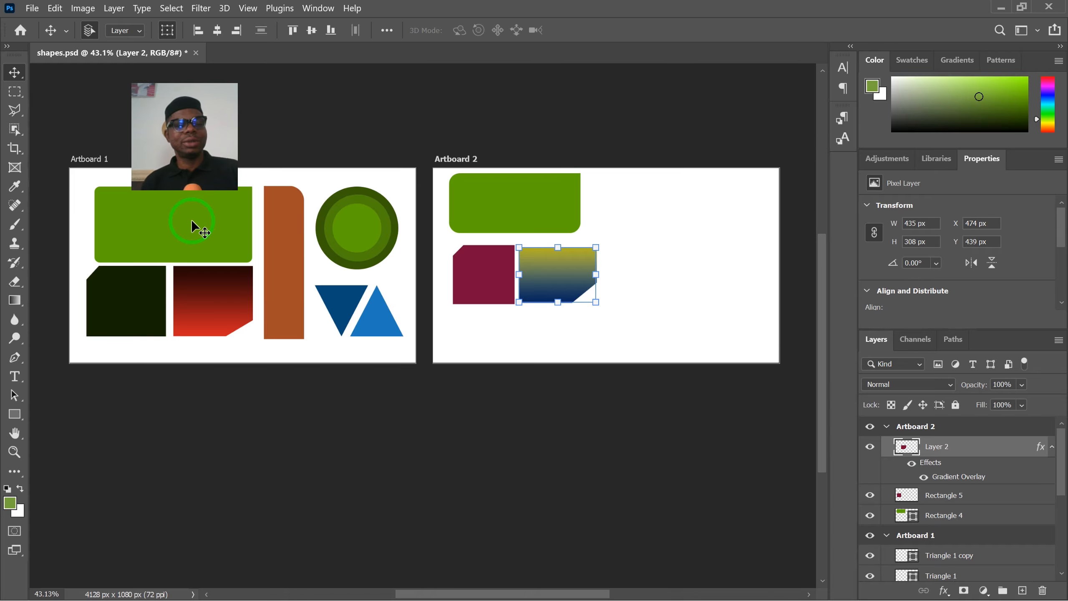
left_click(14, 417)
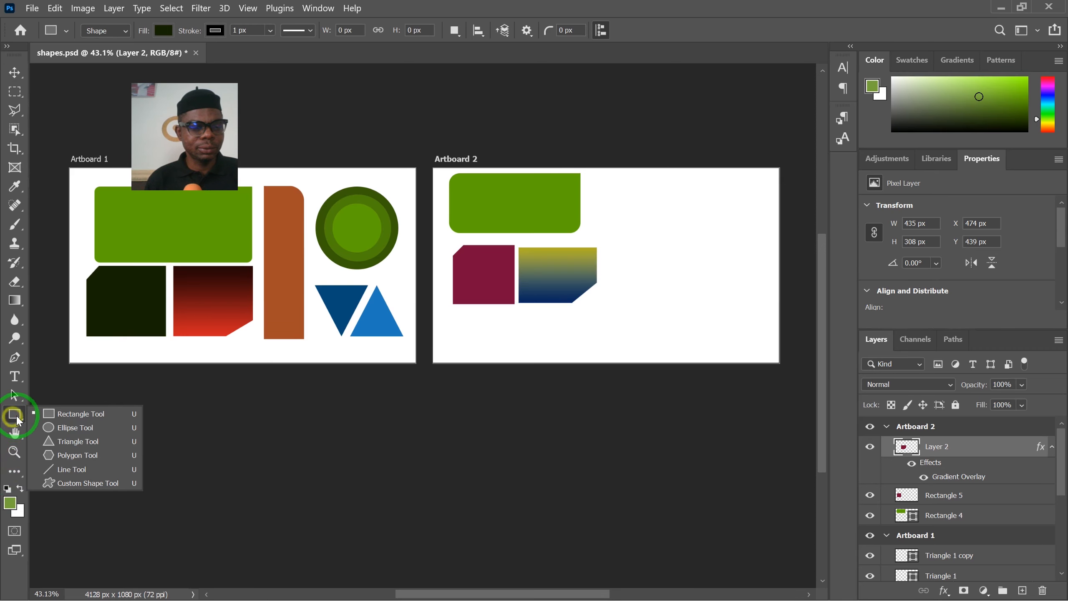
left_click(74, 418)
left_click_drag(653, 186, 703, 325)
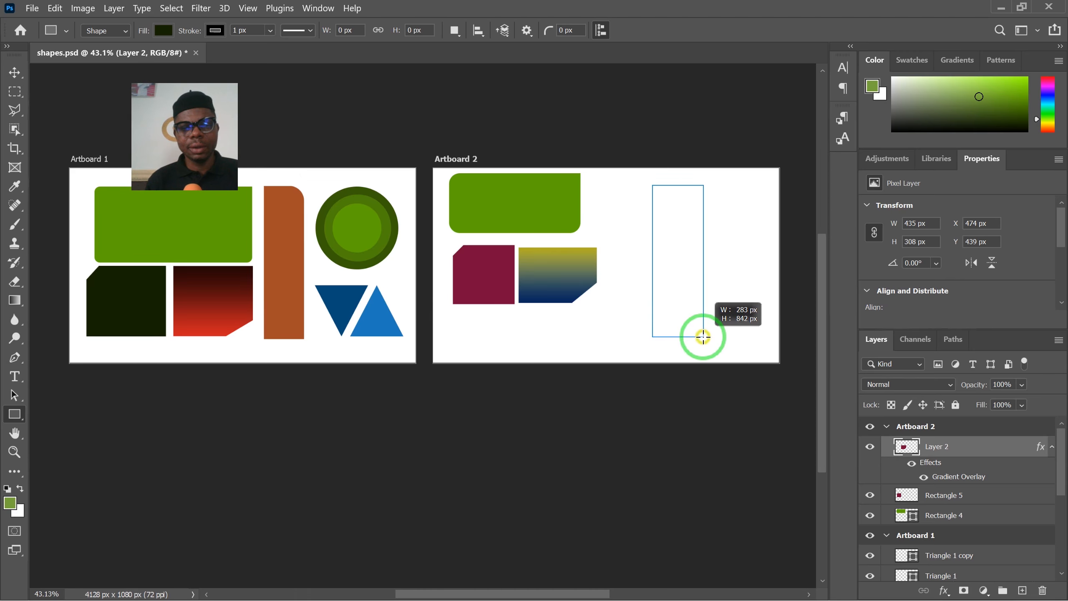
left_click_drag(704, 337, 704, 336)
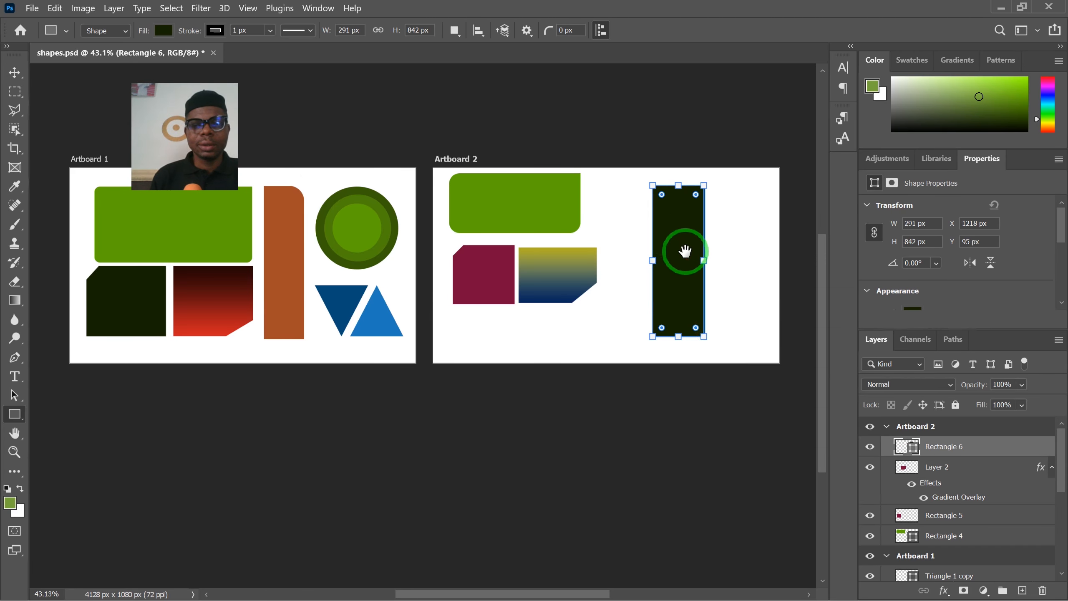
Move the new tall rectangle closer to the yellow-to-blue piece, to about X 1068 px, Y 46 px
left_click_drag(672, 238, 652, 242)
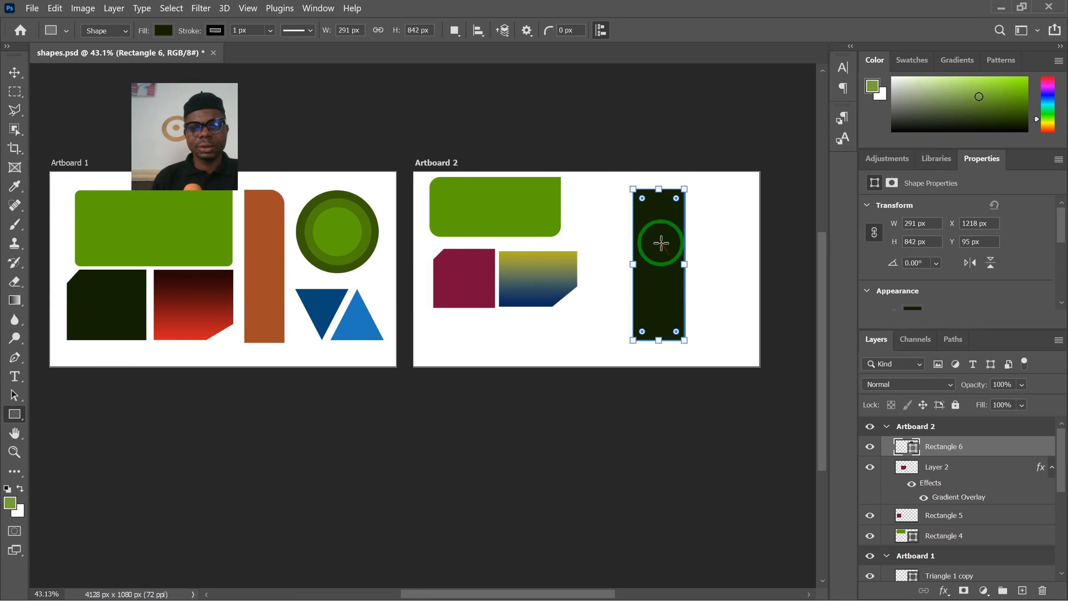
key("v")
left_click_drag(672, 236, 641, 239)
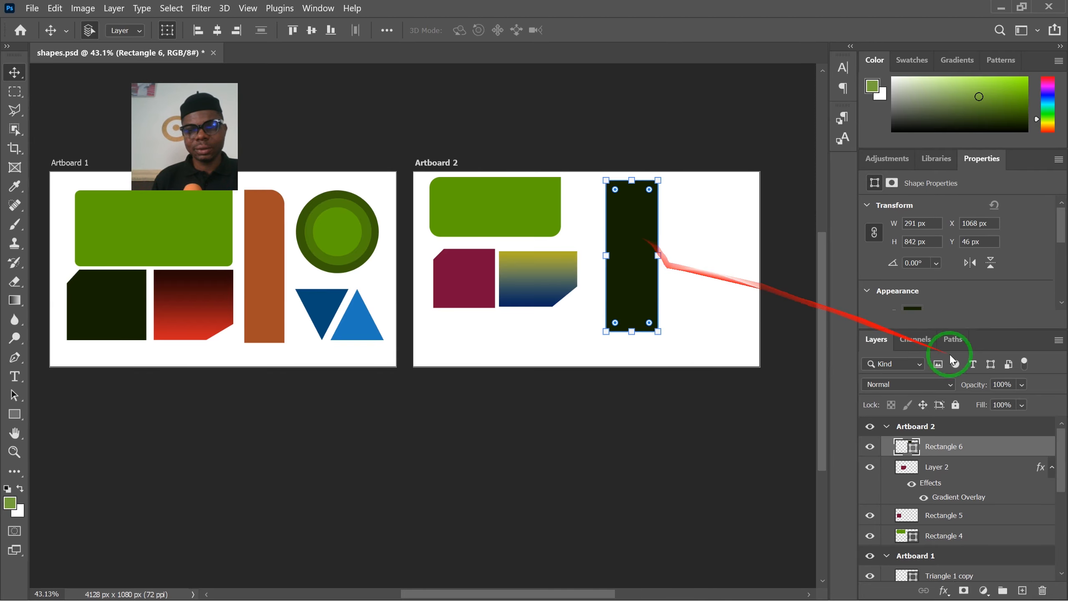
Unlink the tall rectangle's corner radii and set all corners except the top-left one to 25 px
scroll(964, 299, "down", 3)
scroll(966, 298, "down", 1)
key("ctrl+minus")
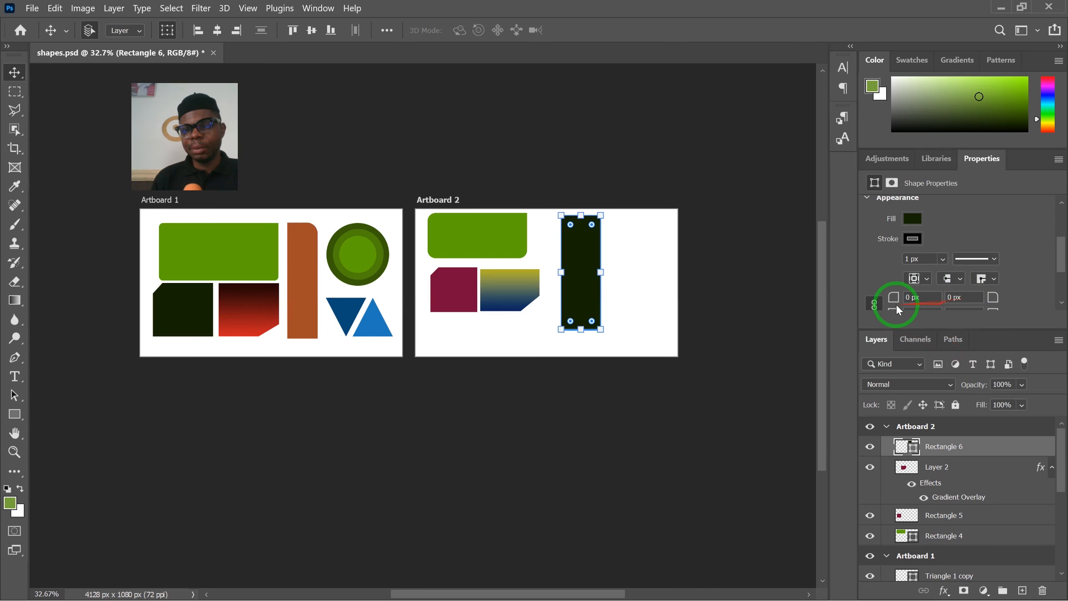
scroll(964, 284, "down", 1)
scroll(372, 318, "up", 2)
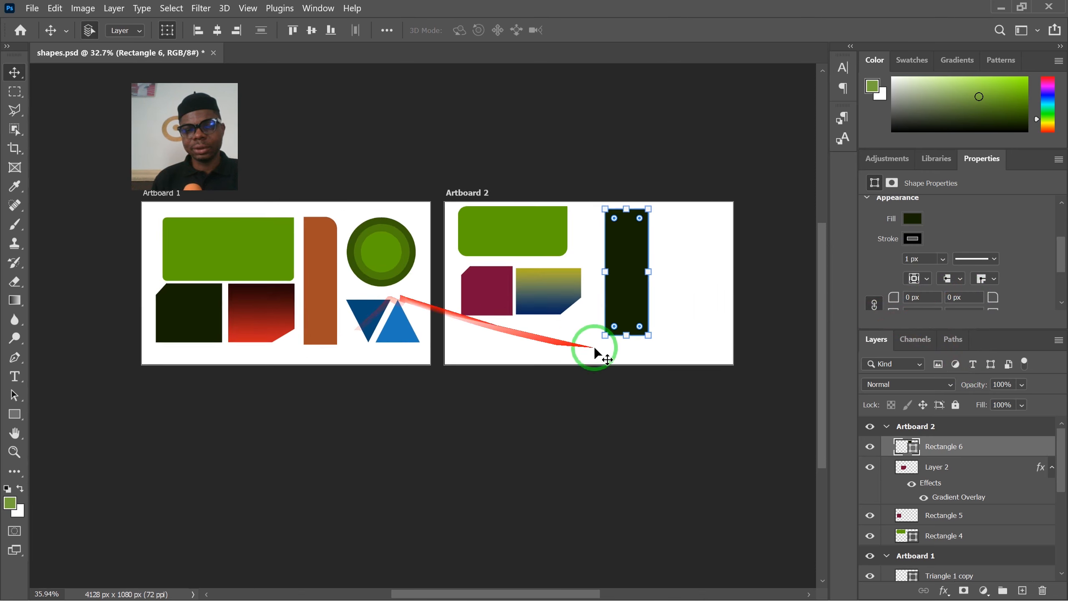
left_click_drag(412, 389, 408, 390)
left_click_drag(1061, 260, 1063, 287)
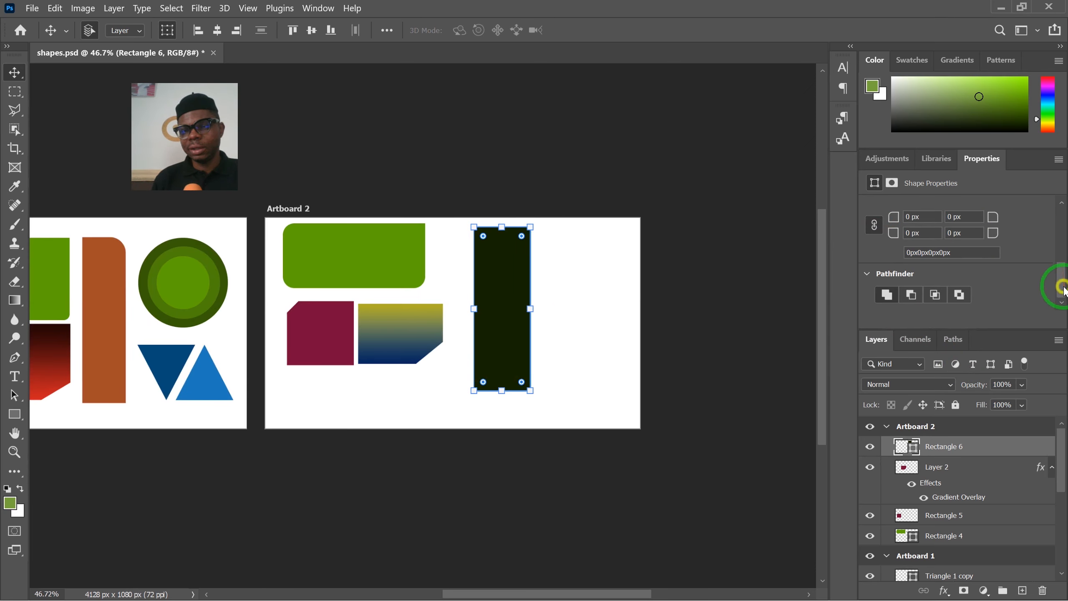
left_click(874, 229)
left_click_drag(951, 255, 947, 255)
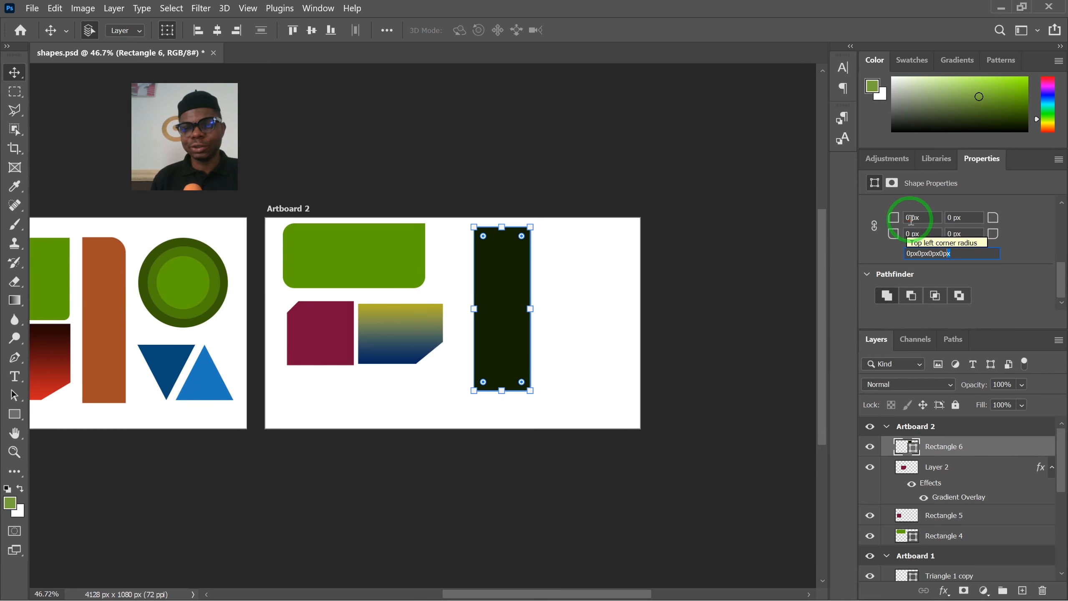
left_click(912, 217)
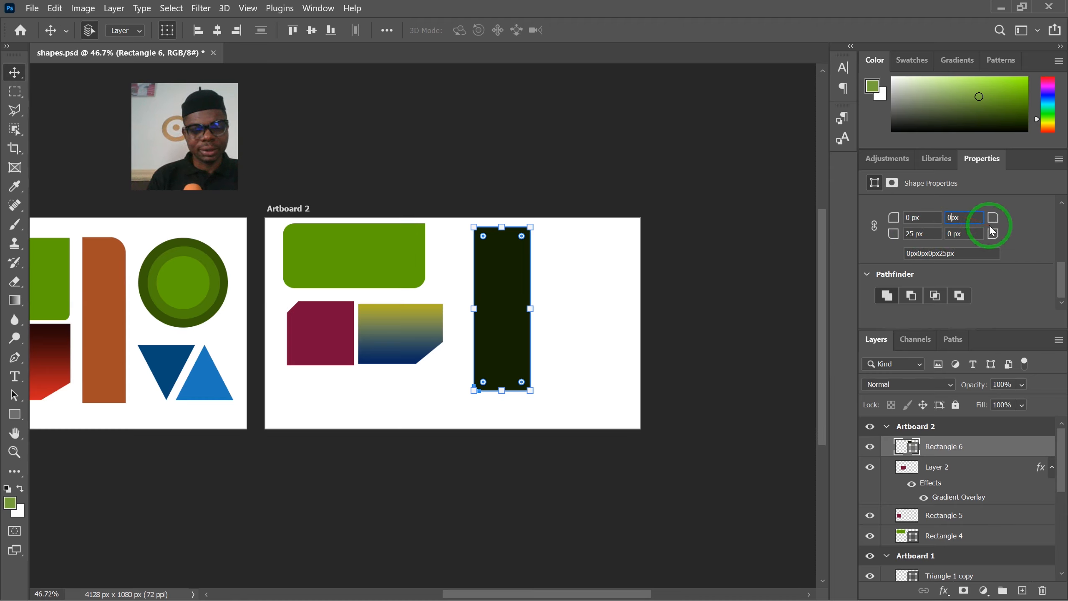
type("5")
key("Return")
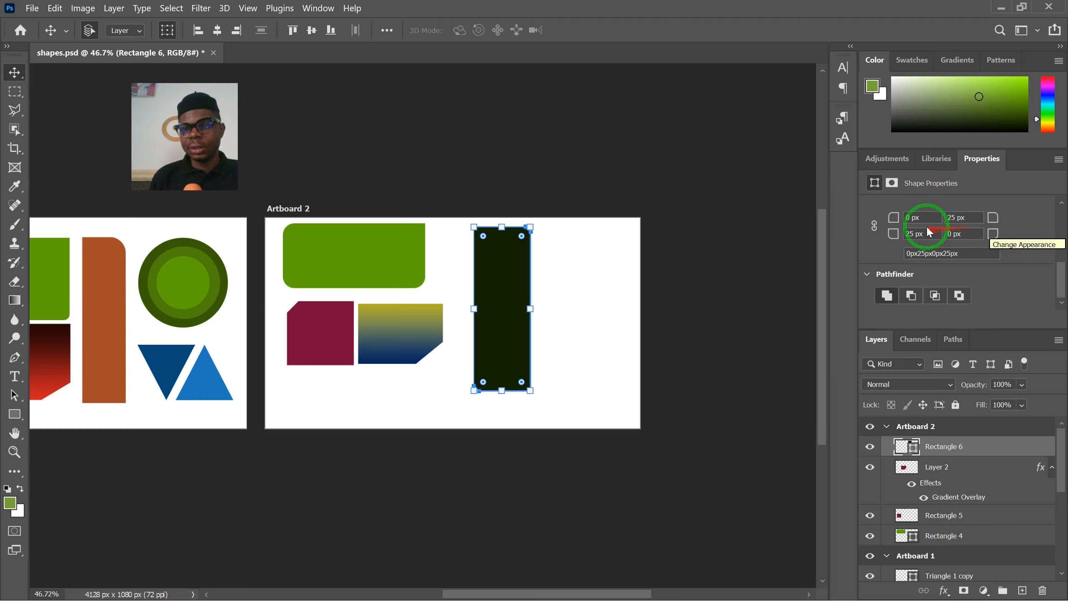
left_click(951, 236)
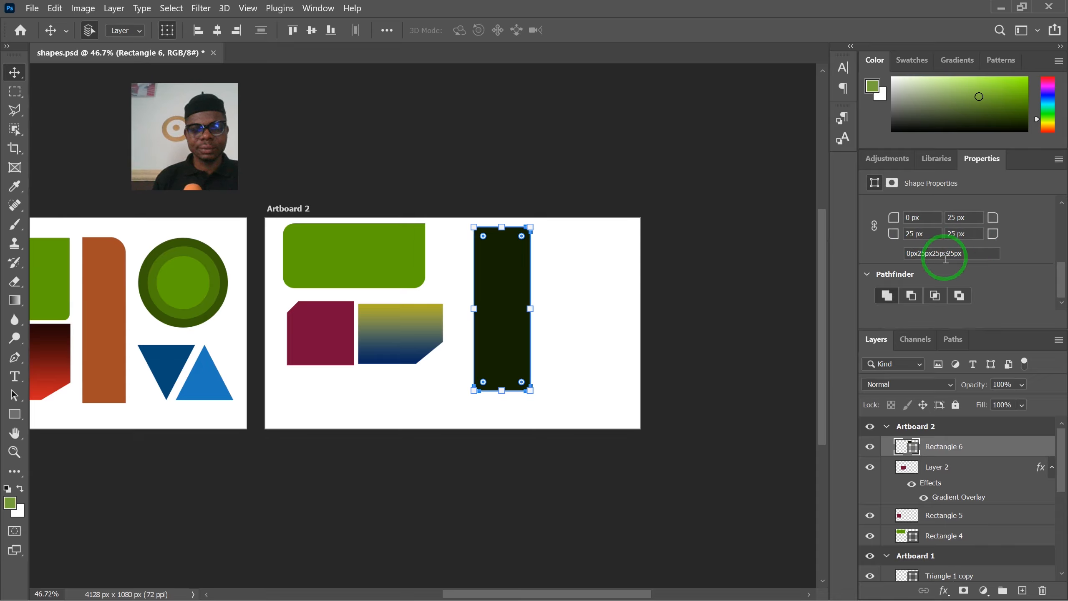
Place the tall rectangle beside the yellow-to-blue piece at about X 950 px, Y 27 px, and scale it proportionally to about 113%
left_click(665, 102)
left_click_drag(506, 294, 483, 293)
left_click(489, 345)
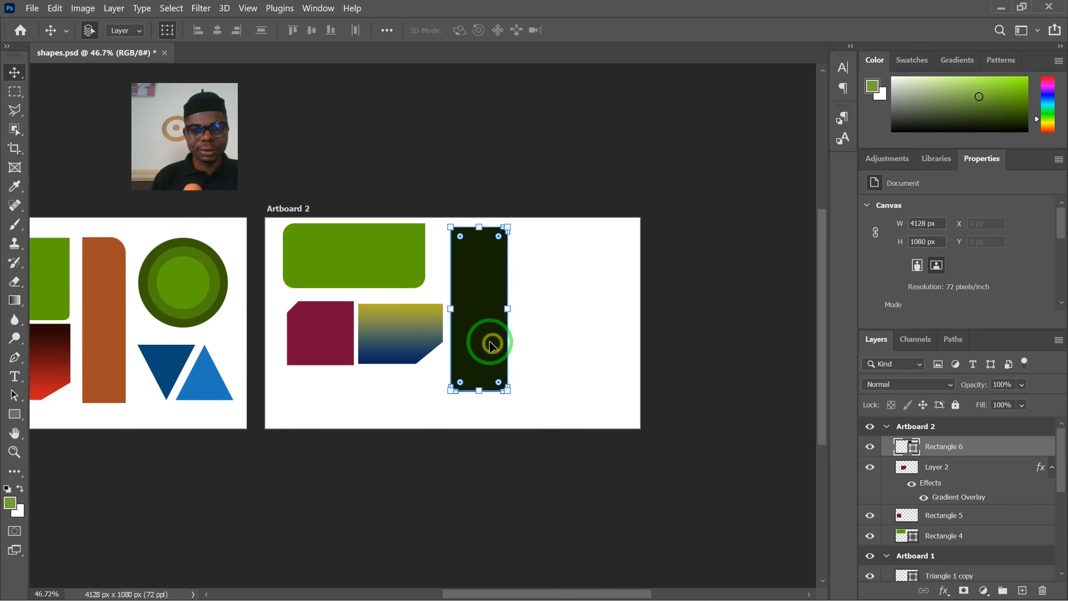
left_click_drag(491, 345, 580, 281)
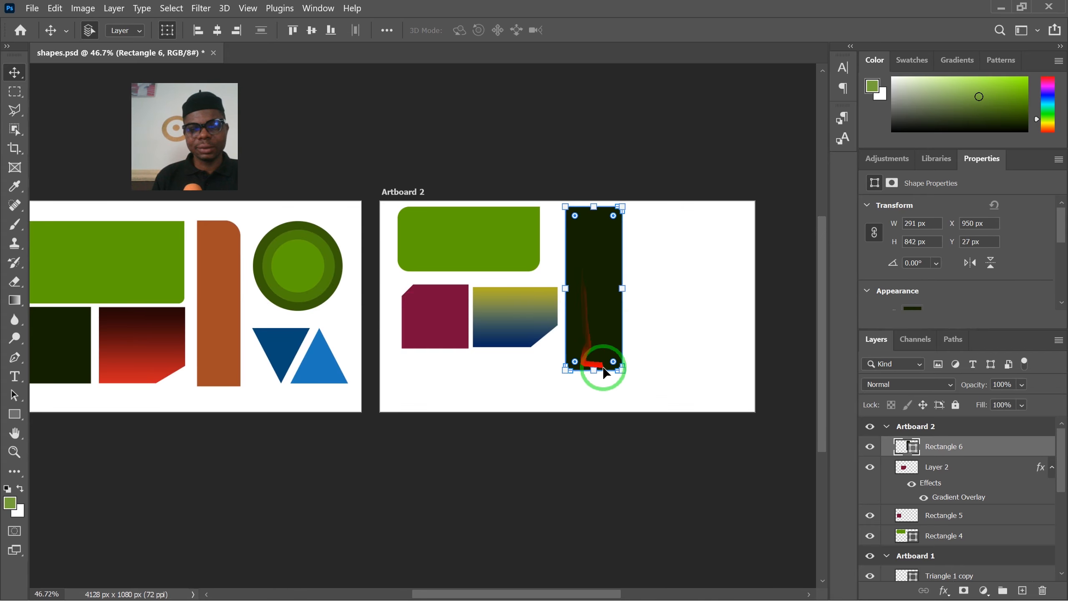
left_click_drag(621, 371, 639, 388)
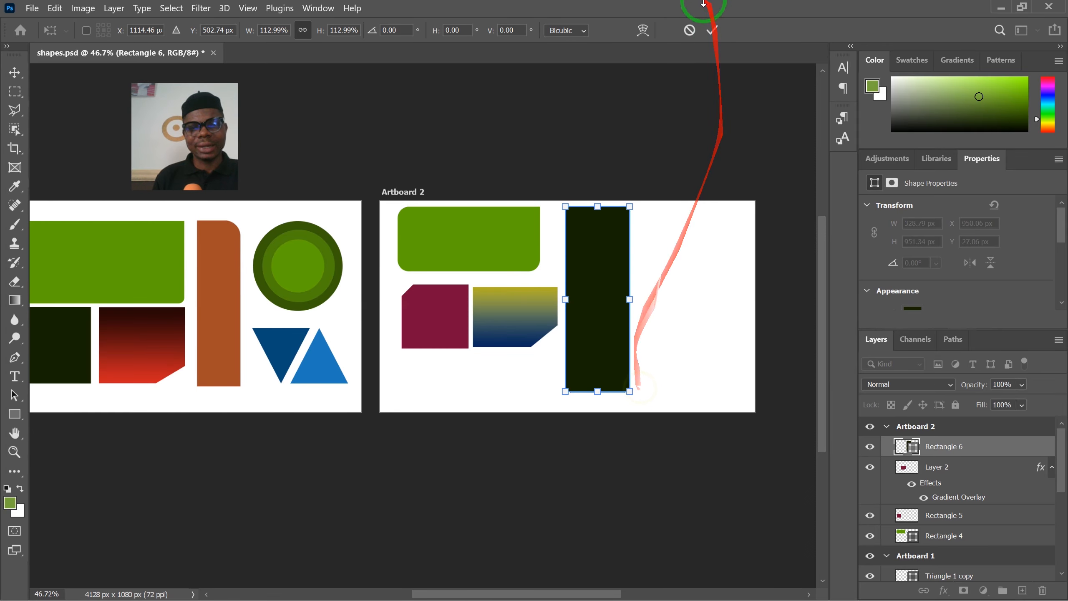
left_click(707, 29)
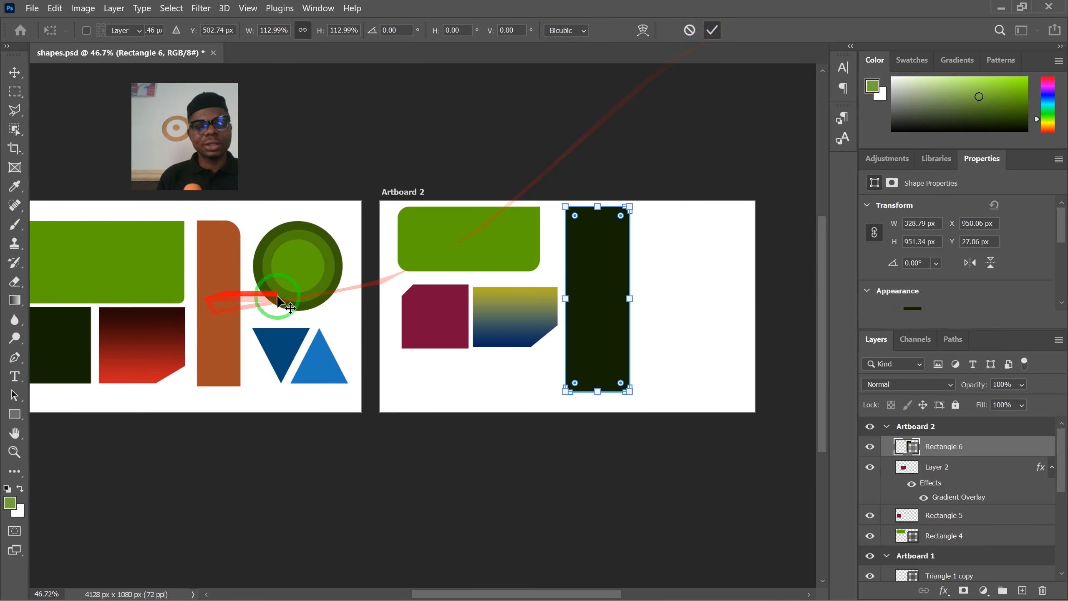
Try drawing a circle about 410 px in diameter with the Ellipse tool, to the right of the tall rectangle
scroll(276, 289, "up", 5)
scroll(277, 282, "down", 3)
scroll(285, 287, "down", 3)
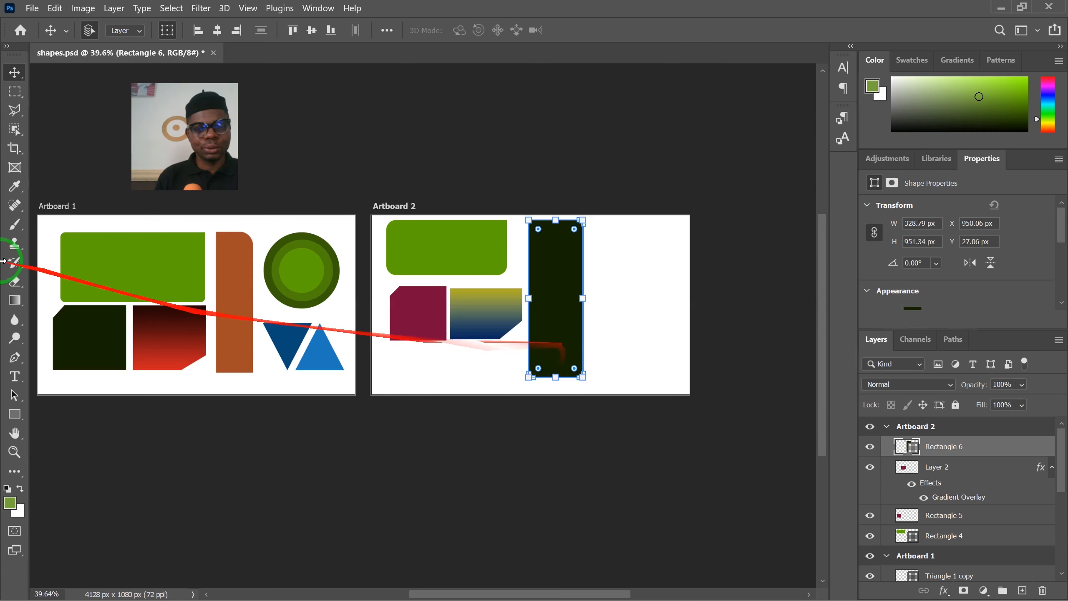
left_click(16, 422)
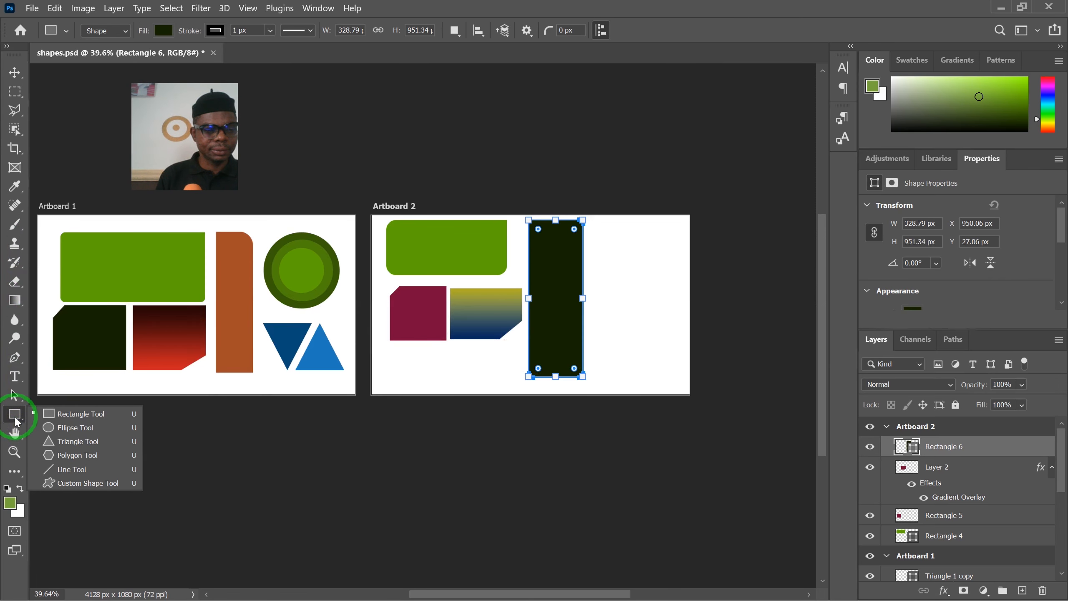
left_click(53, 427)
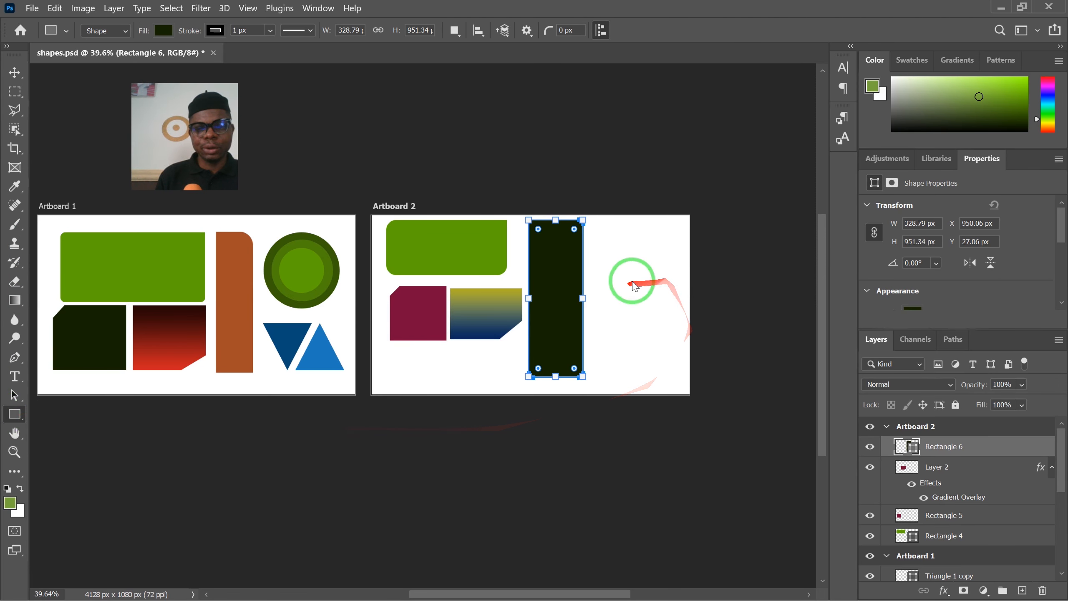
scroll(630, 280, "up", 3)
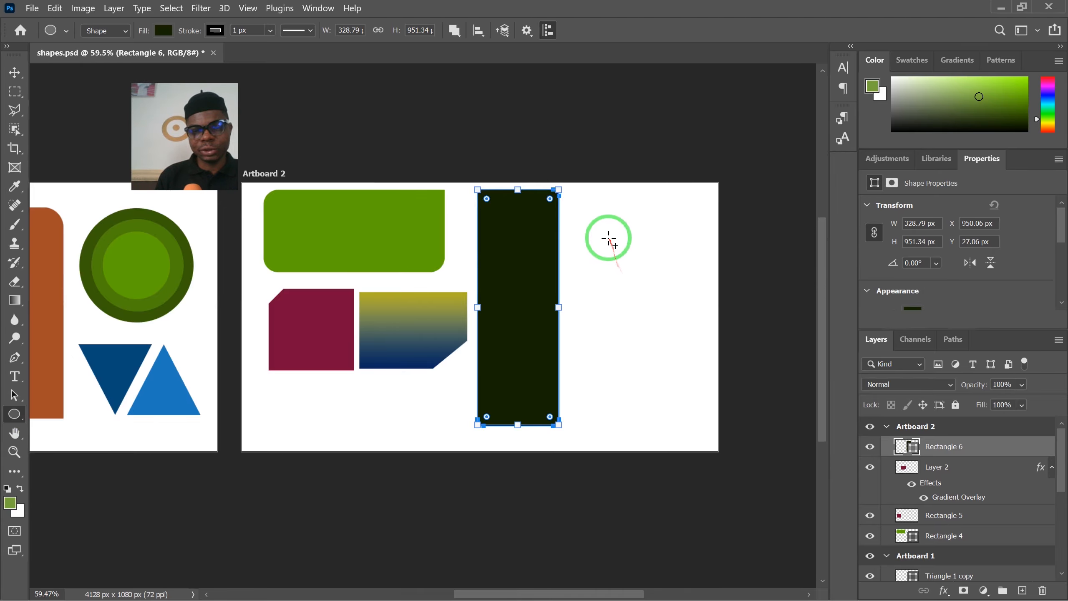
left_click_drag(608, 238, 716, 338)
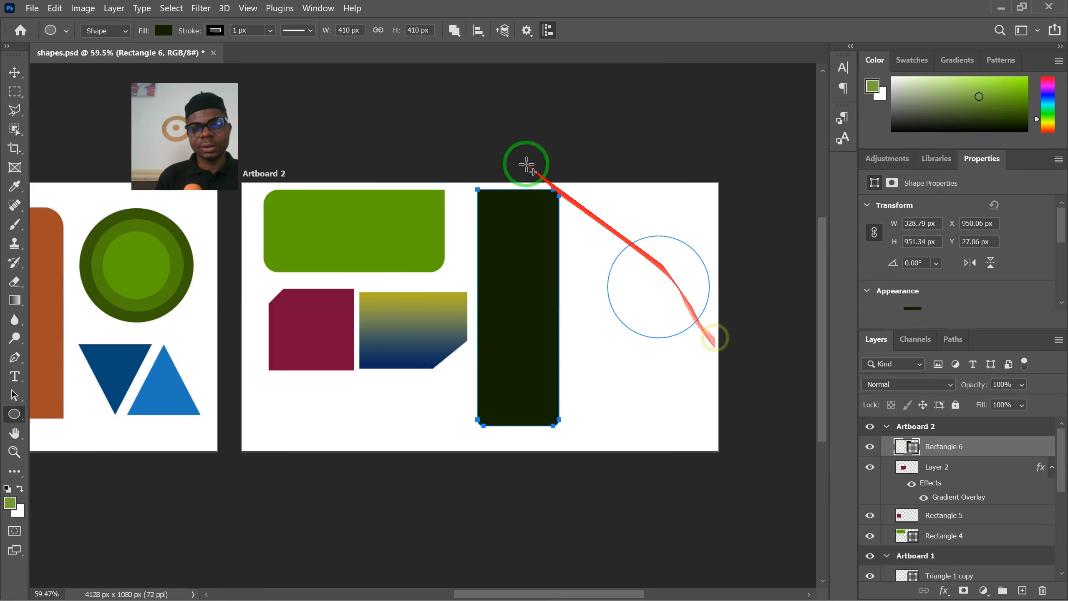
Try to move the circle on its own, and undo both the move and the circle
left_click(15, 73)
mouse_move(668, 299)
left_mouse_down()
mouse_move(652, 292)
mouse_move(687, 308)
mouse_move(683, 287)
mouse_move(653, 288)
left_mouse_up()
left_click(757, 258)
key("ctrl+z")
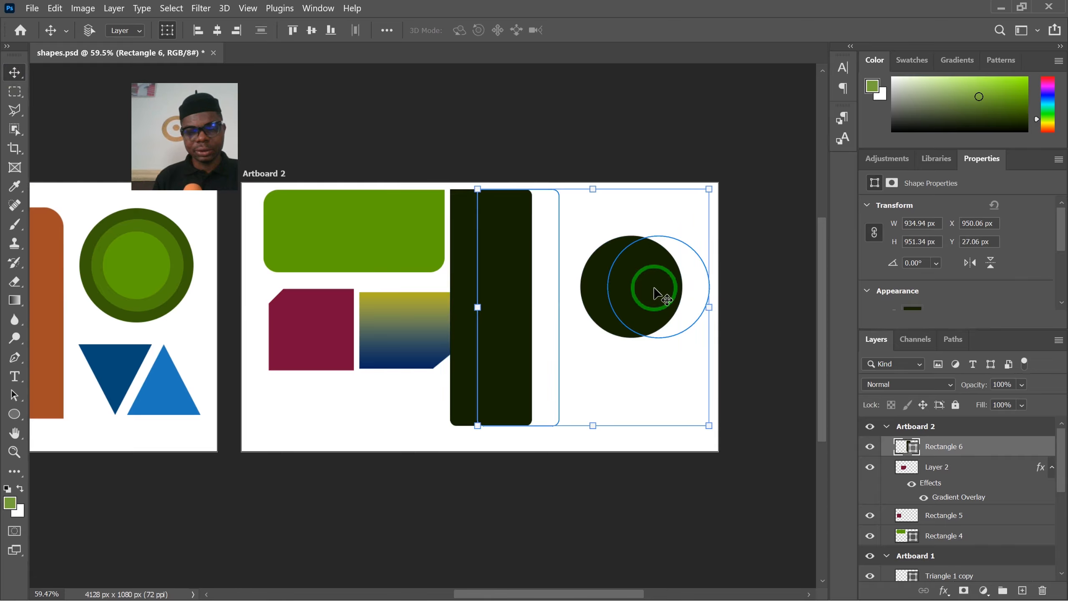
key("ctrl+z")
left_click(619, 134)
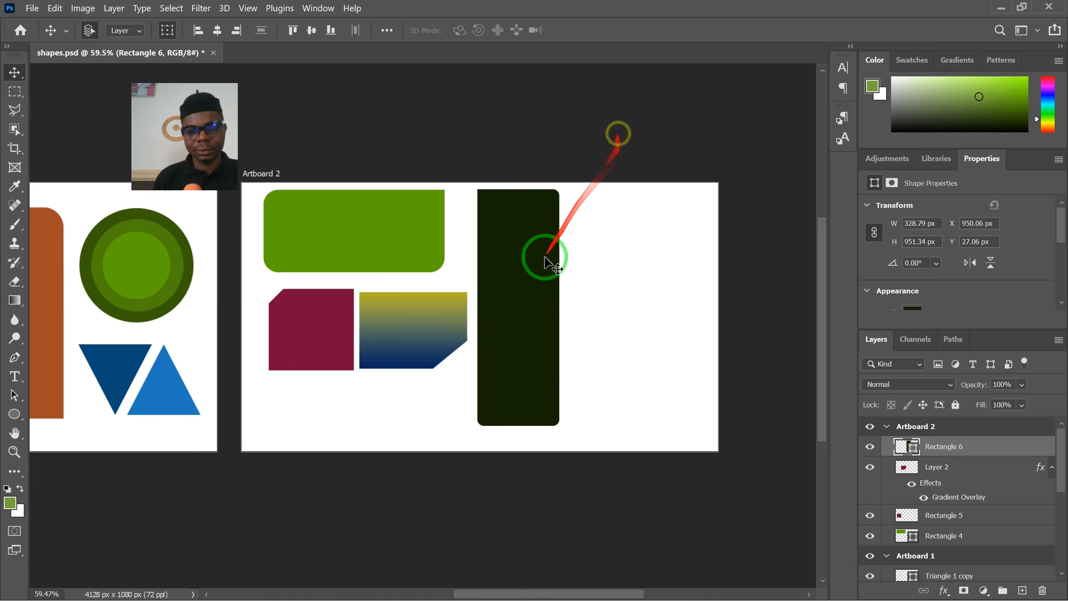
Try drawing a smaller circle about 230 px in diameter right of the tall rectangle, and delete it
left_click(532, 265)
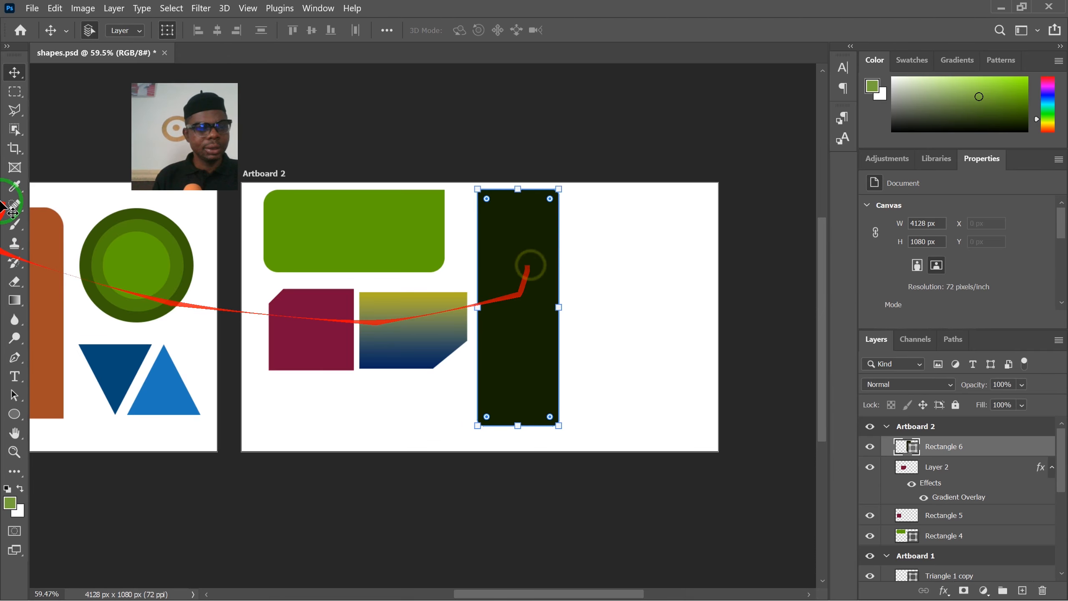
left_click(14, 414)
left_click_drag(632, 262, 685, 358)
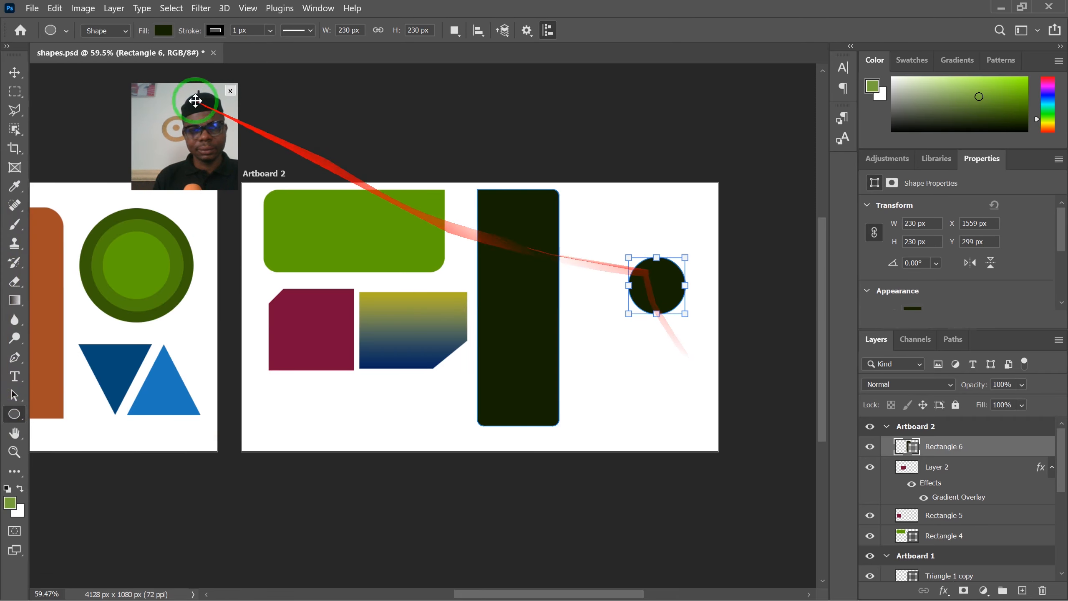
left_click(13, 73)
left_click(672, 274)
left_click(670, 277)
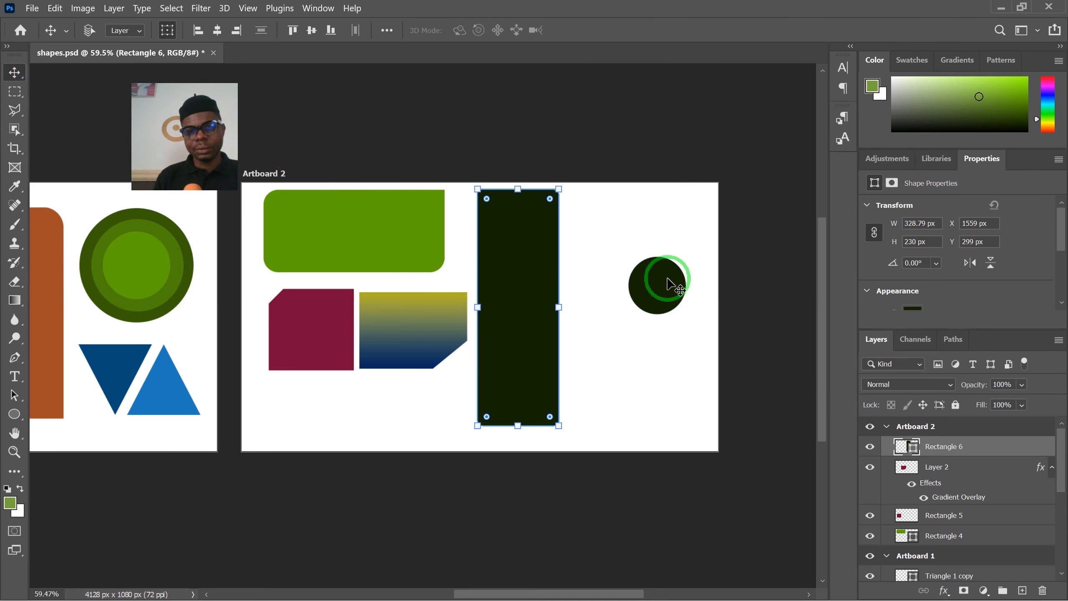
key("Delete")
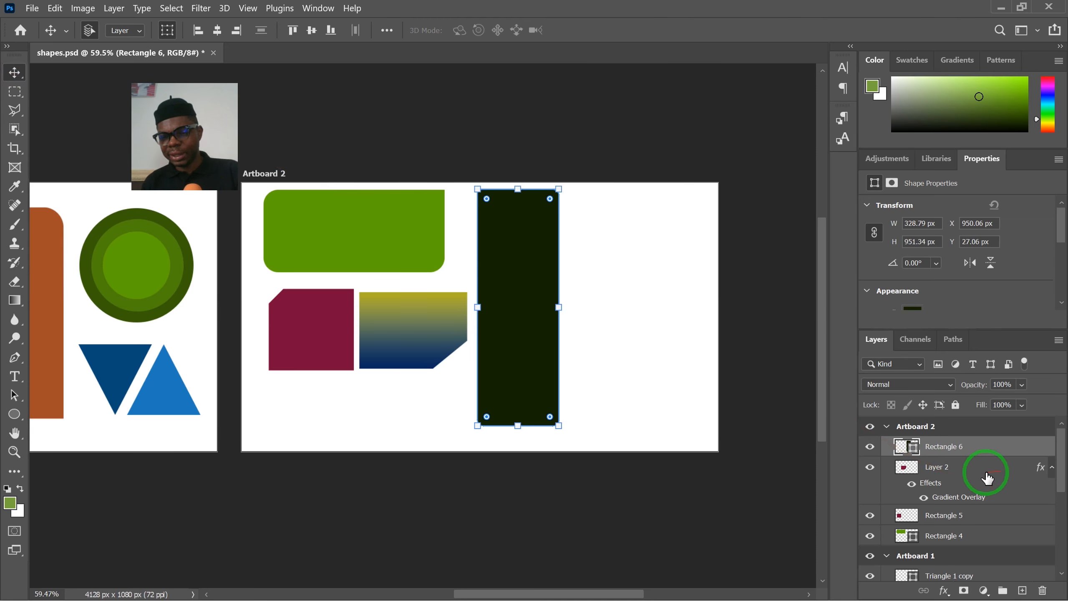
Shift the tall rectangle slightly down to about Y 48 px and deselect it
left_click(959, 471)
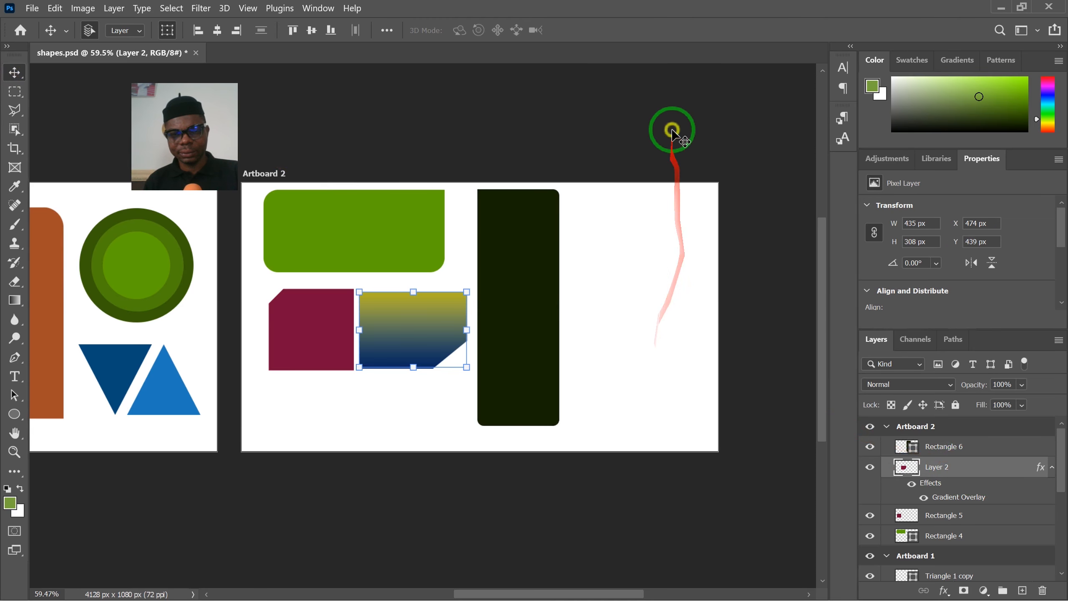
mouse_move(514, 331)
left_mouse_down()
mouse_move(520, 343)
mouse_move(515, 336)
left_mouse_up()
left_click(572, 110)
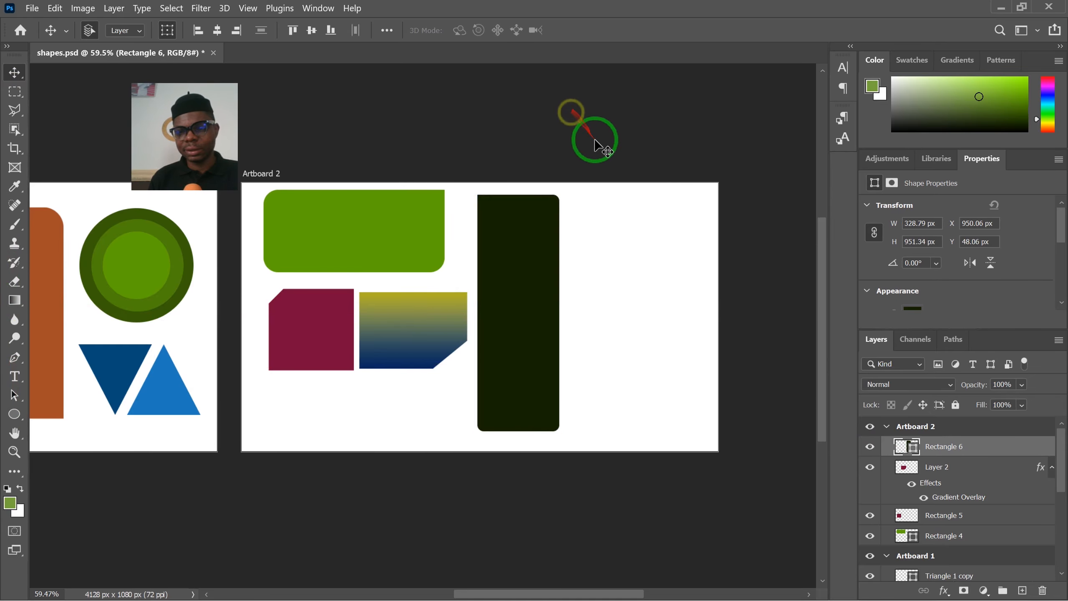
Add a new layer and draw a circle on it, about 442 px in diameter, to the right of the tall rectangle
left_click(1023, 591)
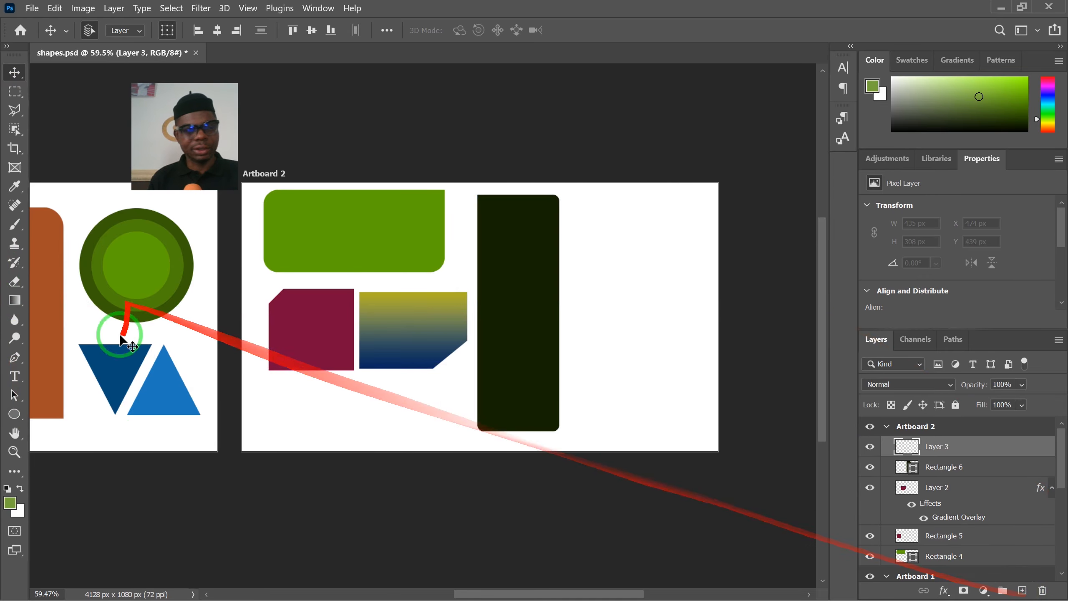
left_click(20, 414)
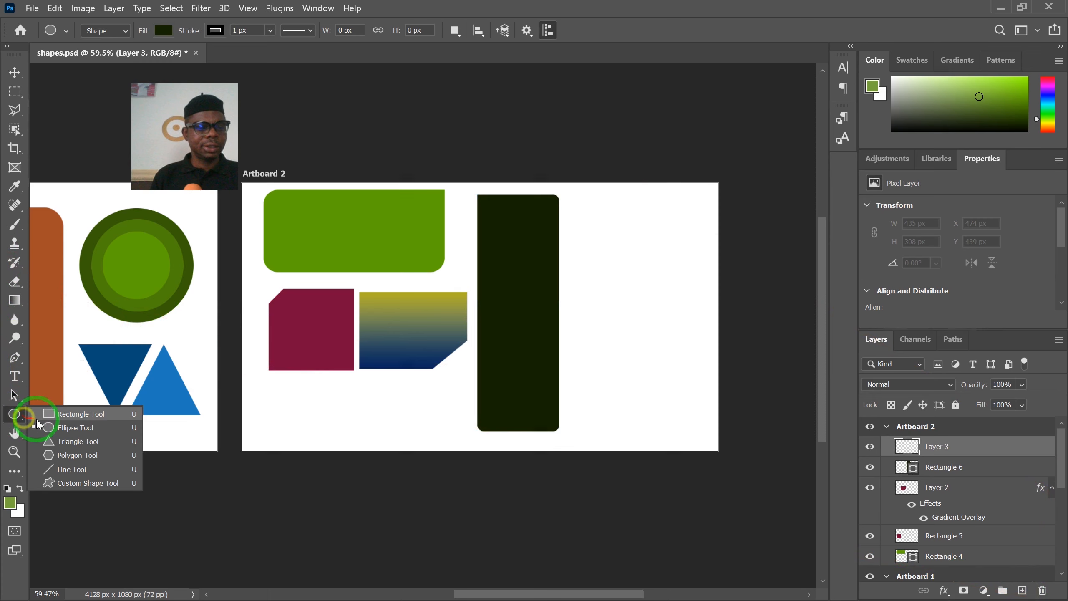
left_click(57, 429)
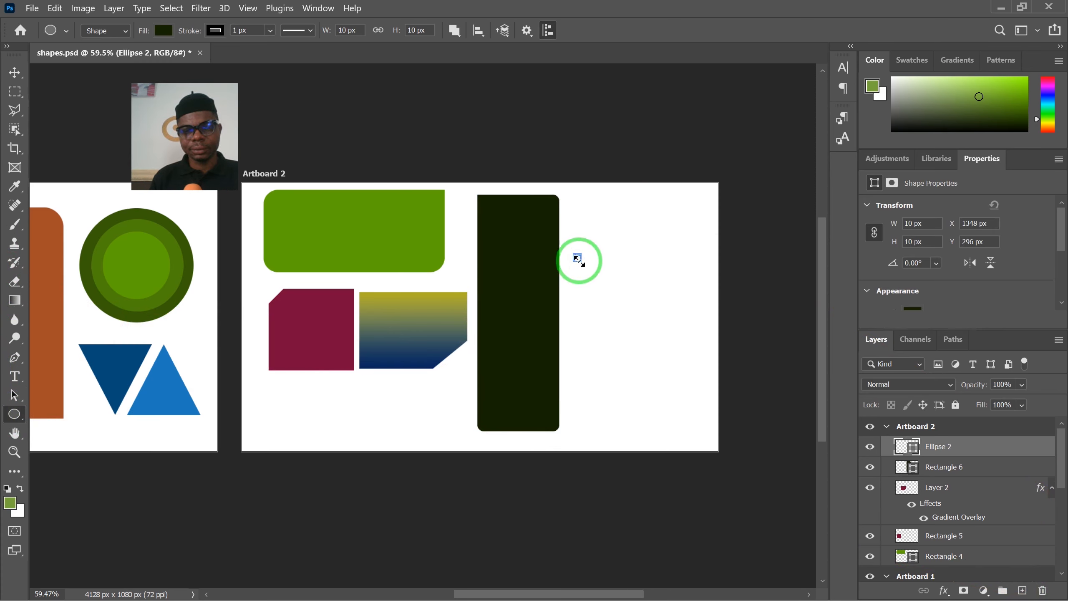
left_click_drag(578, 258, 687, 366)
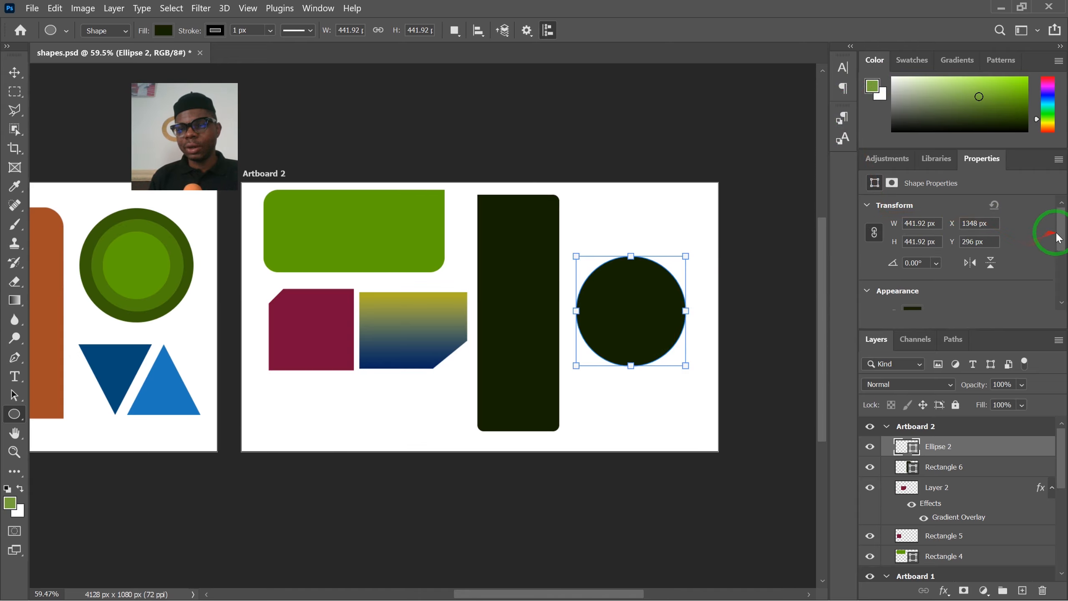
mouse_move(1058, 237)
left_mouse_down()
mouse_move(1054, 274)
mouse_move(1015, 278)
left_mouse_up()
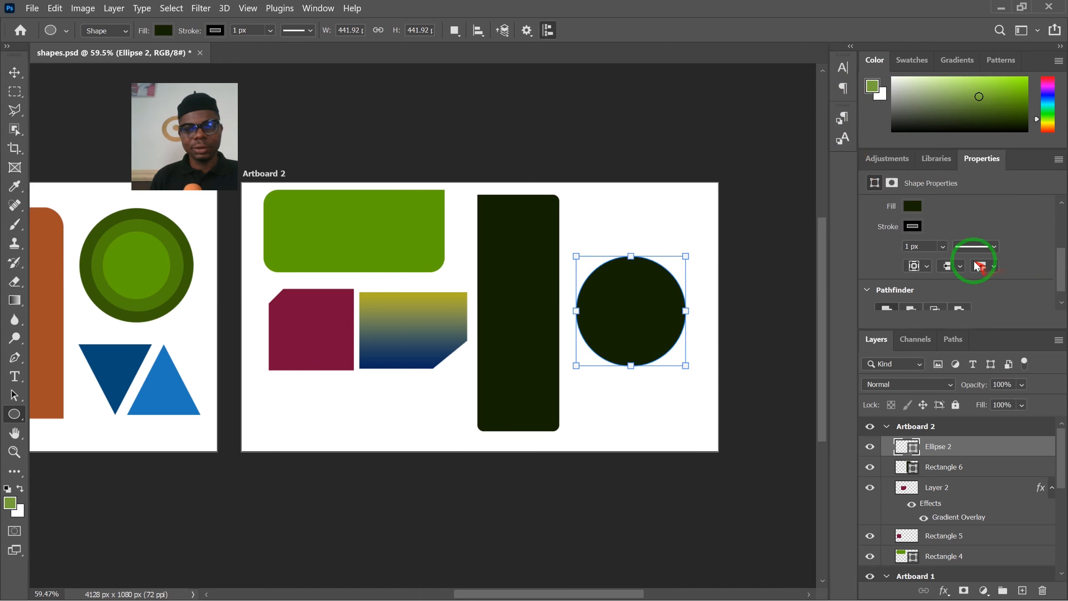
Set the Artboard 2 circle's fill to dark green 375b06, sampled from the outer ring of Artboard 1's circle
left_click(911, 206)
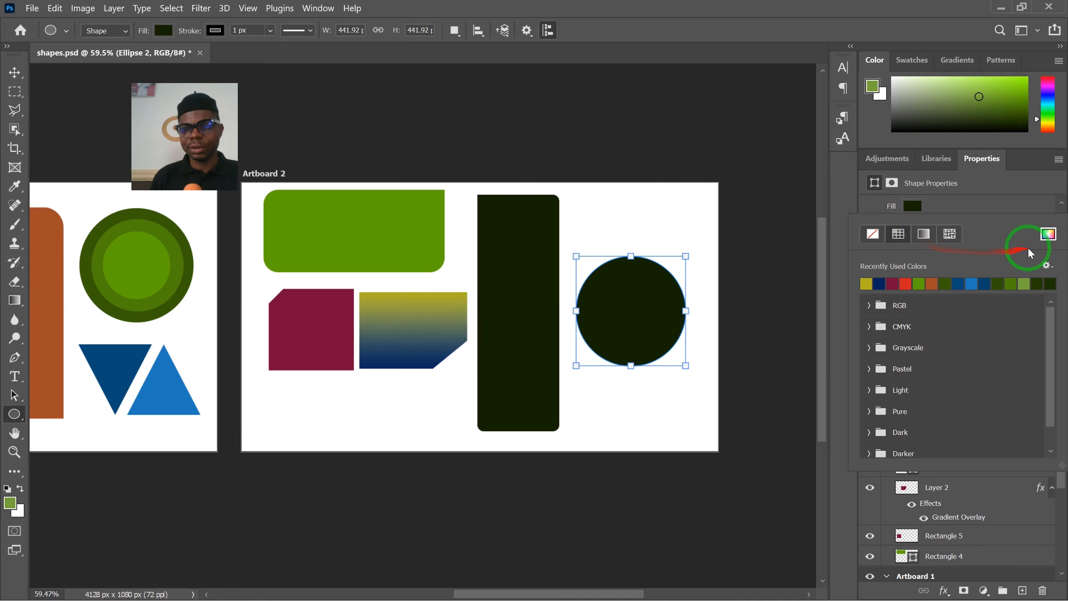
left_click(1039, 238)
left_click(186, 243)
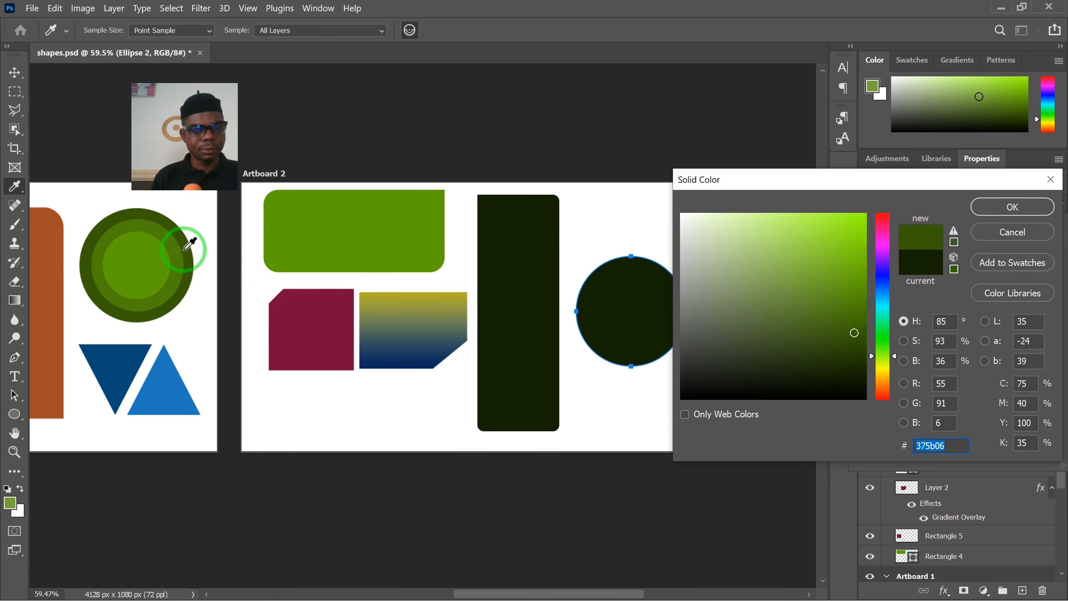
left_click(1017, 206)
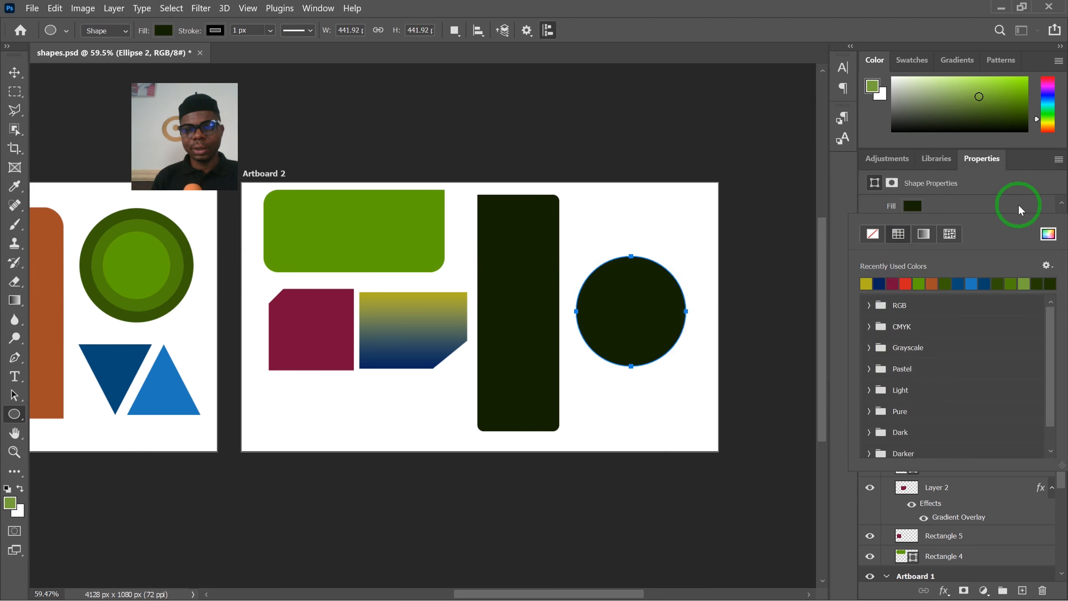
Duplicate the dark green circle to an overlapping spot below it and remove the copy's stroke
left_click(14, 73)
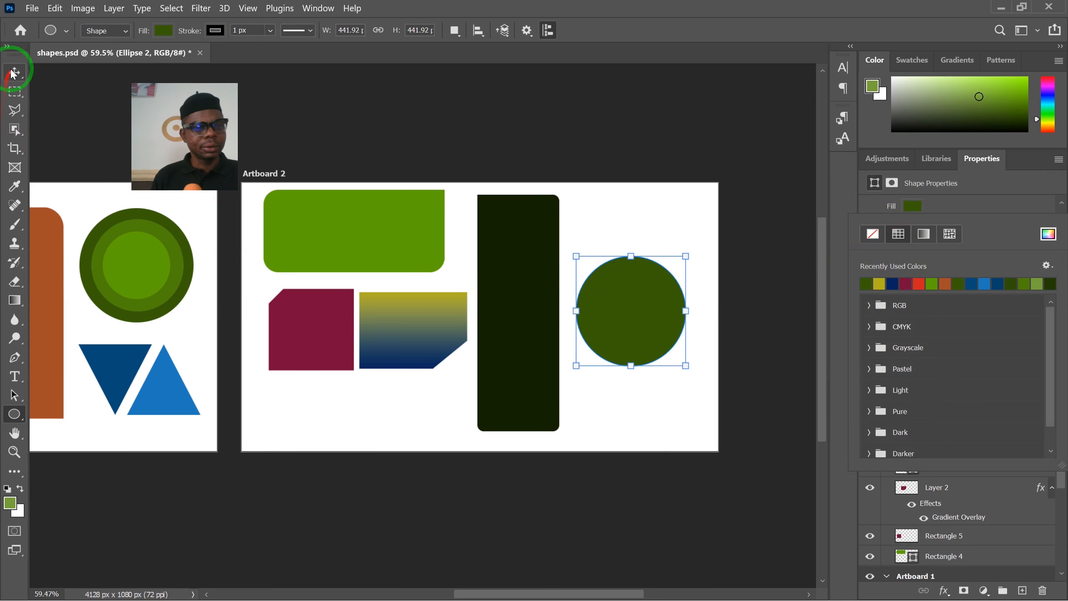
left_click(658, 314)
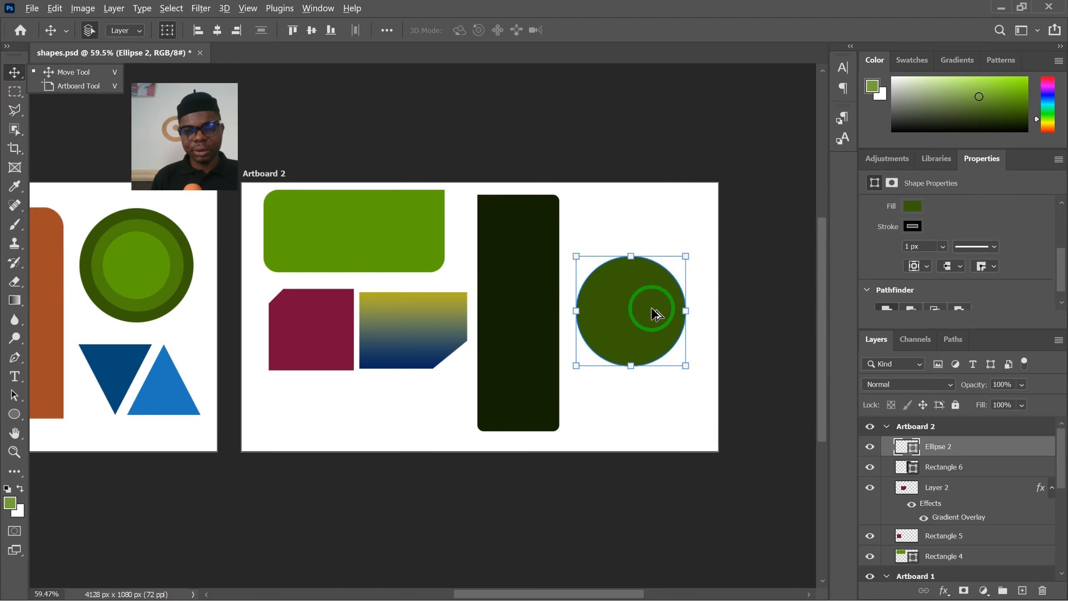
left_click_drag(656, 313, 666, 383)
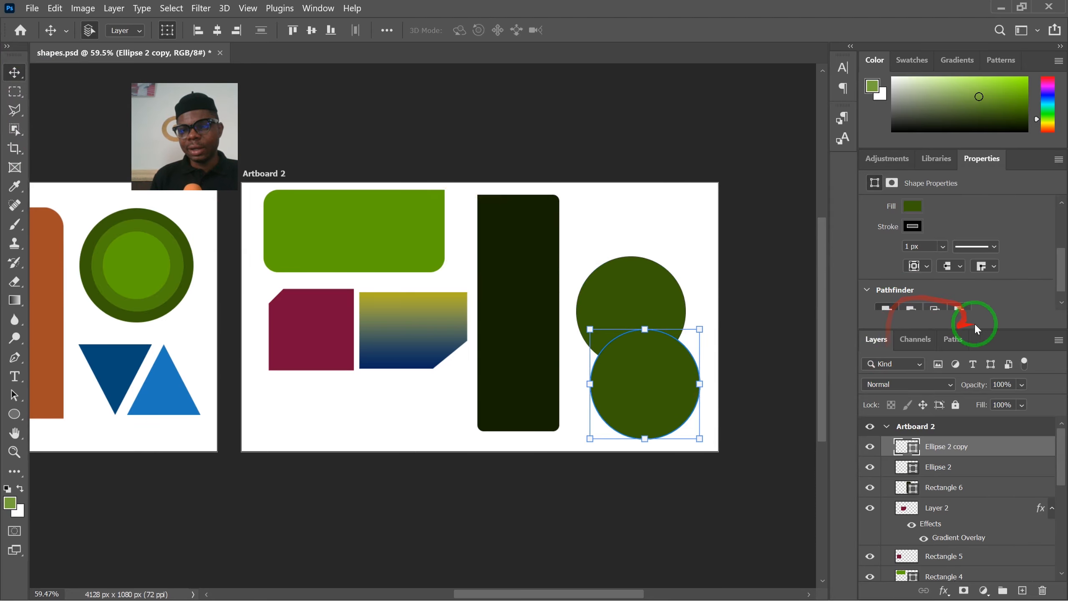
scroll(1018, 276, "down", 1)
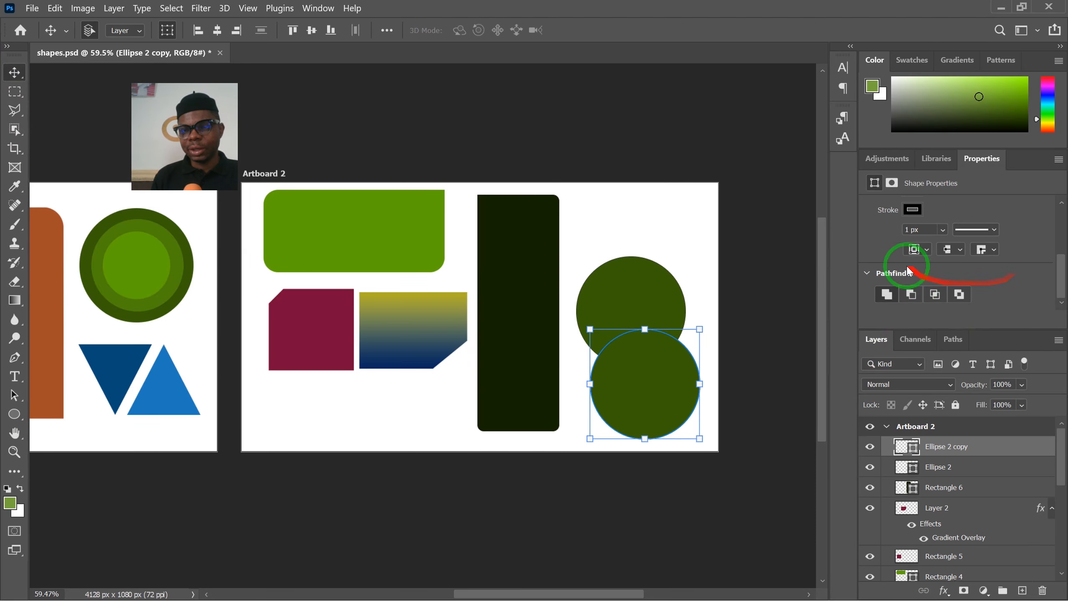
left_click(913, 210)
left_click(872, 238)
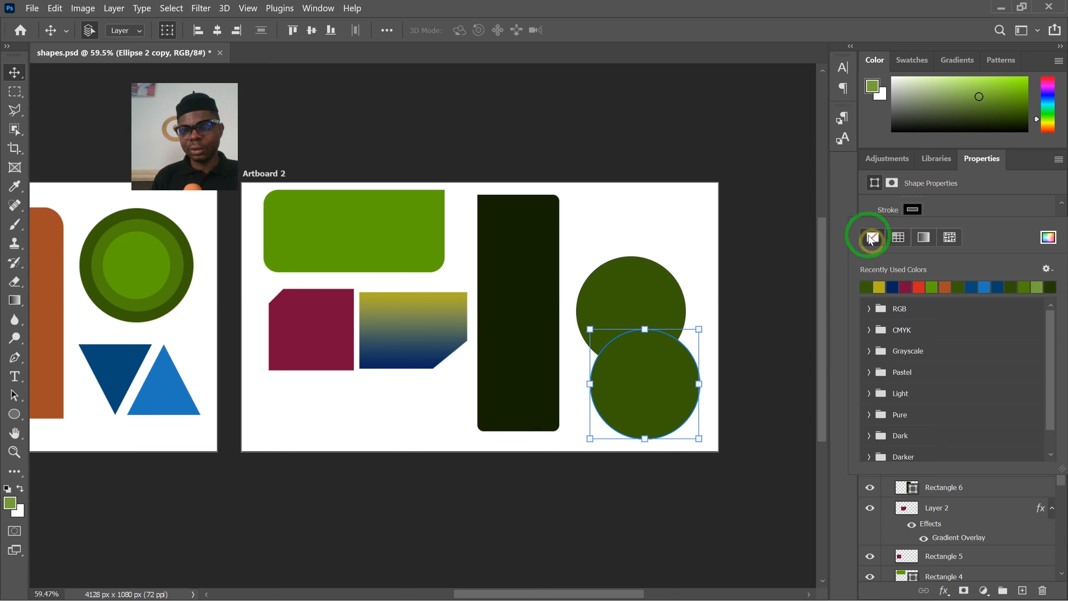
left_click(939, 212)
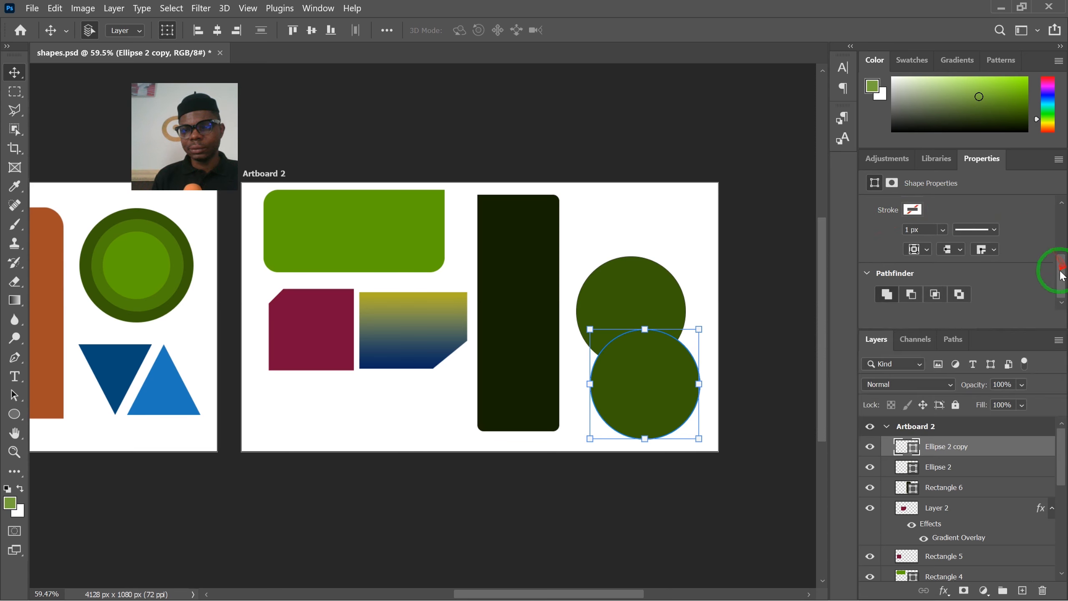
Fill the copied circle with medium green 4f810a, sampled from the middle ring of Artboard 1's circle
left_click_drag(1061, 271, 1049, 239)
left_click(917, 276)
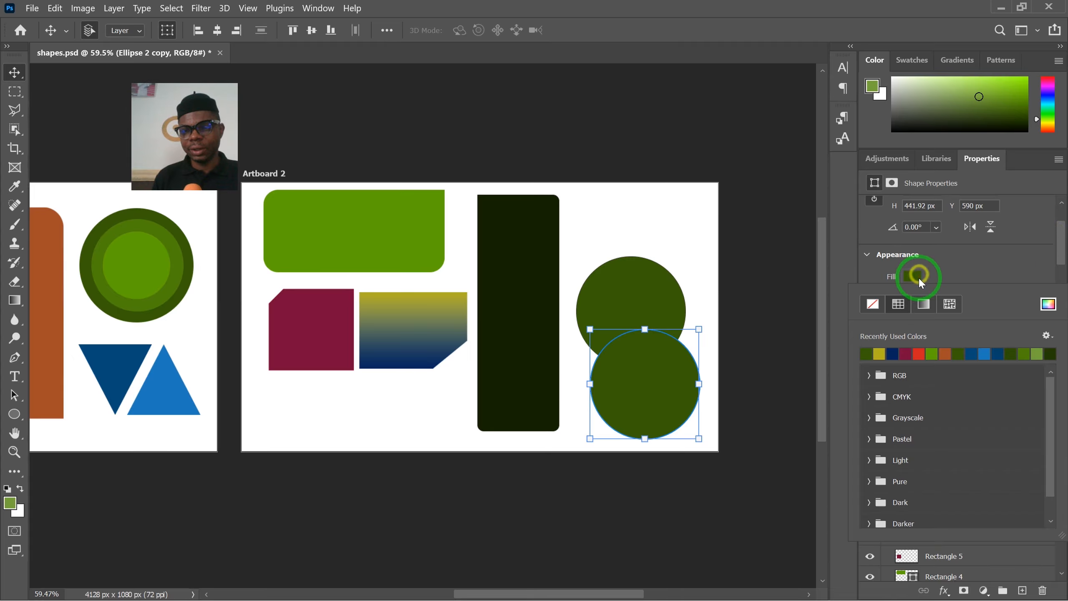
left_click(1054, 306)
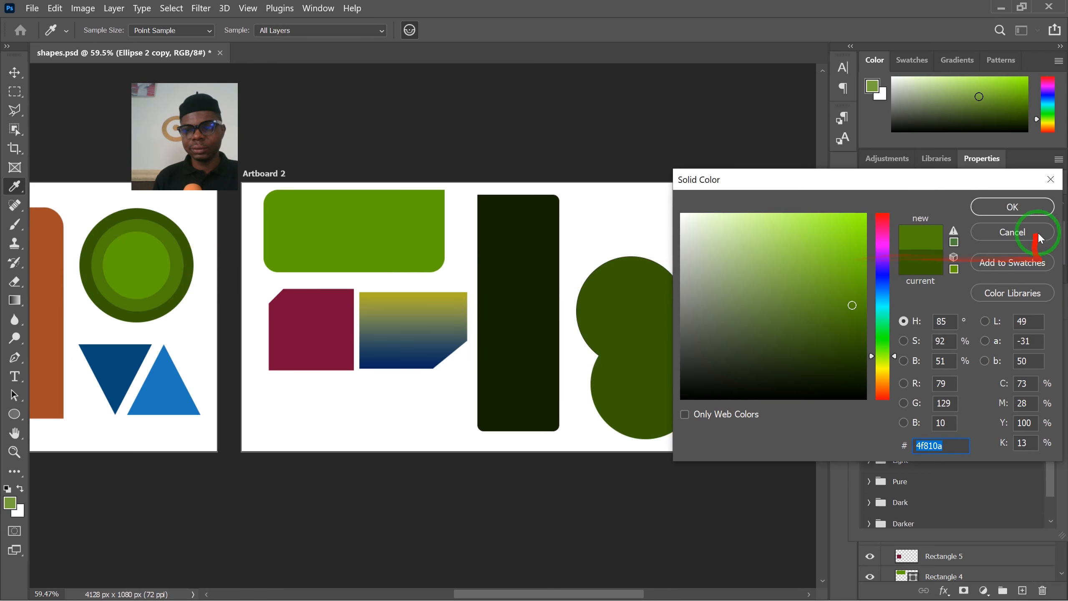
left_click(1012, 206)
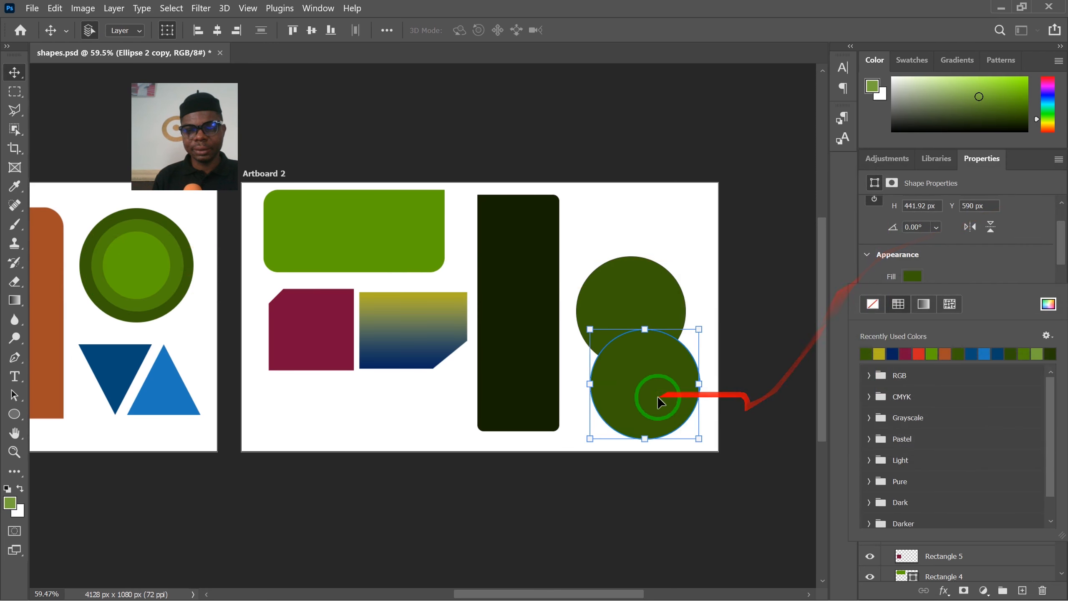
Scale the copied circle down to about 345 px in diameter, centre it on the dark green circle and deselect it
left_click(699, 440)
mouse_move(689, 437)
left_mouse_down()
mouse_move(675, 429)
mouse_move(693, 439)
mouse_move(684, 425)
left_mouse_up()
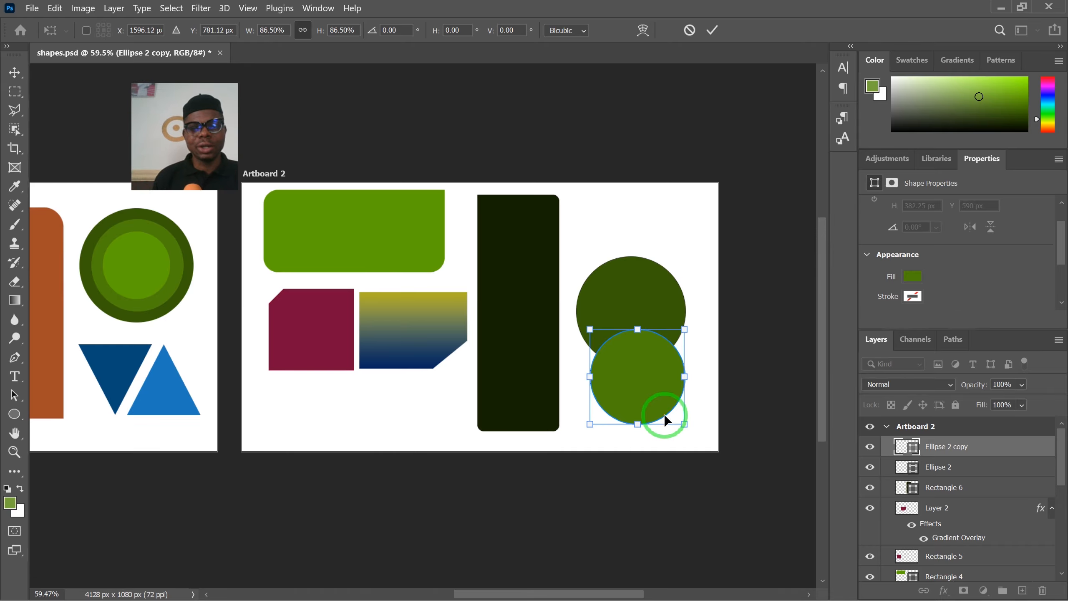
mouse_move(685, 424)
left_mouse_down()
mouse_move(703, 440)
mouse_move(658, 394)
mouse_move(701, 422)
mouse_move(681, 433)
mouse_move(656, 404)
mouse_move(675, 407)
left_mouse_up()
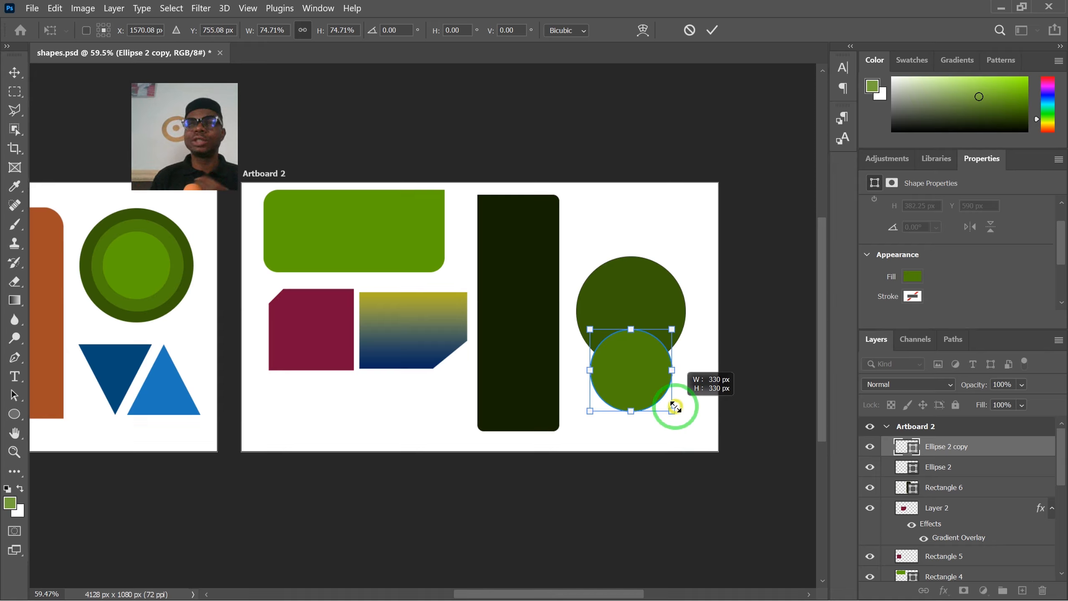
left_click_drag(679, 409, 638, 324)
left_click(712, 30)
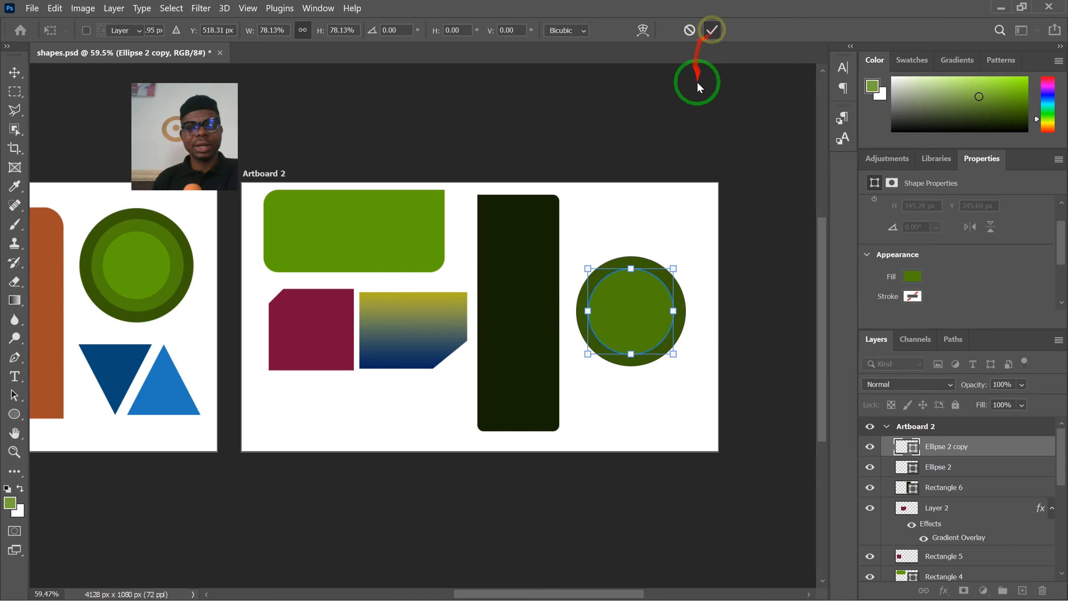
left_click(707, 95)
Duplicate the medium green circle below the rings and fill the copy with bright green 60a304, sampled from Artboard 1's innermost circle
scroll(625, 366, "up", 2)
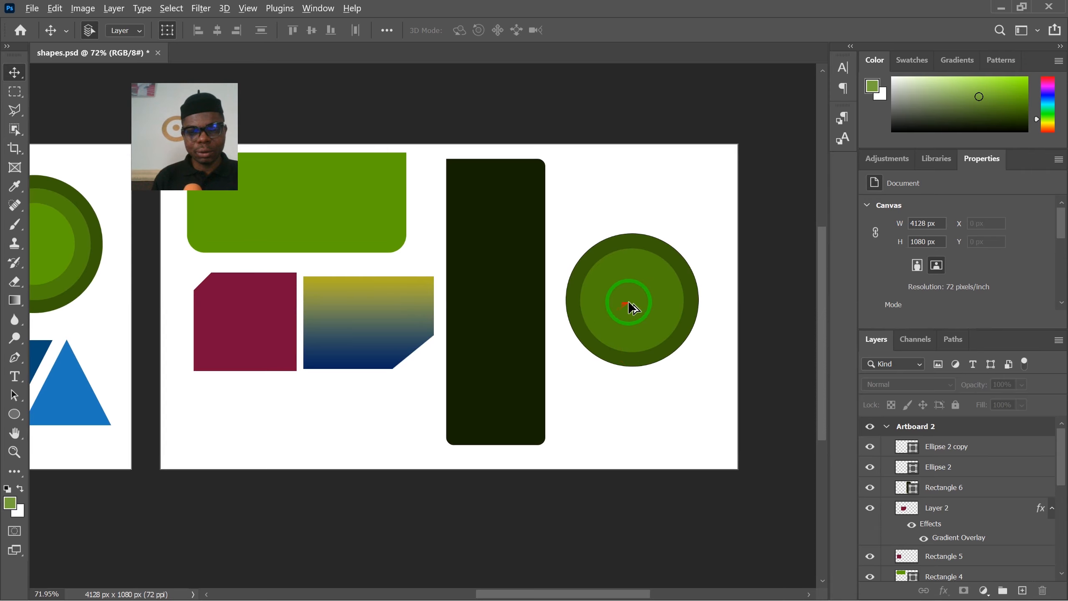
left_click_drag(631, 305, 643, 412)
scroll(643, 412, "down", 3)
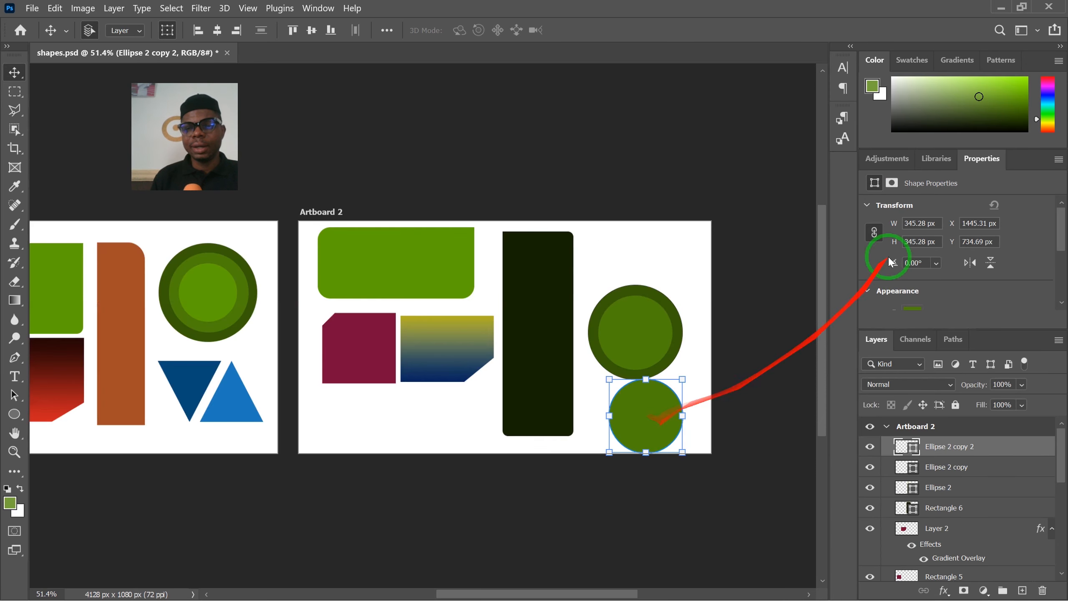
scroll(968, 305, "down", 3)
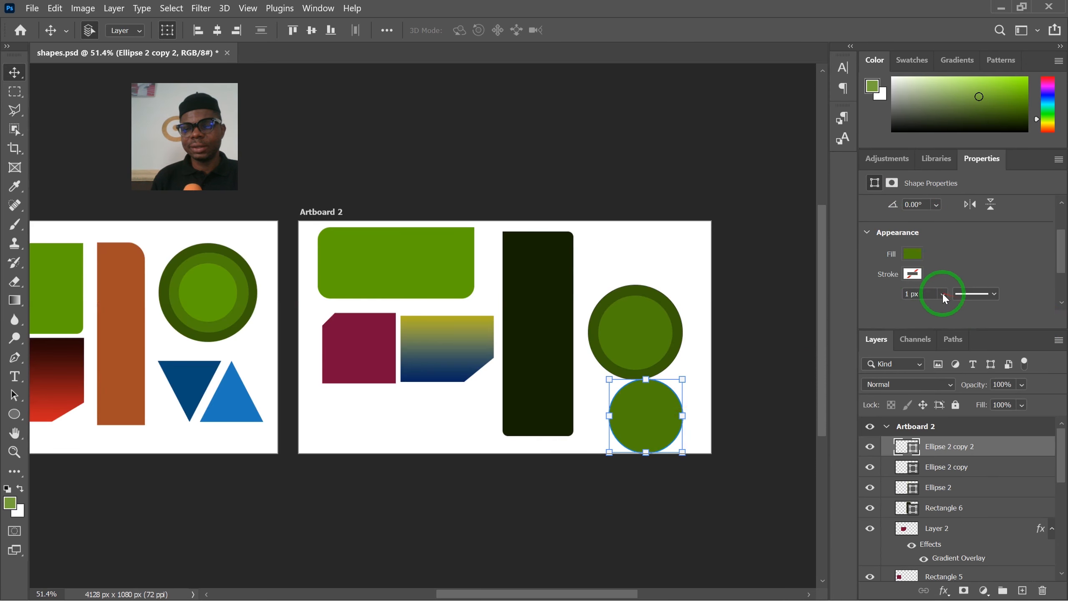
left_click(914, 254)
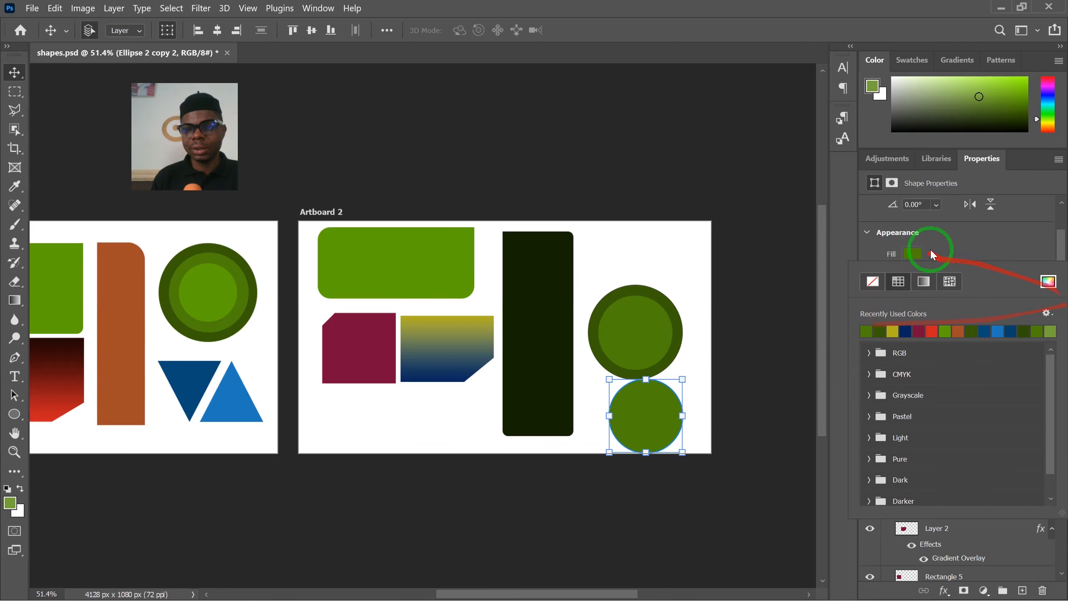
left_click(1049, 281)
left_click(209, 280)
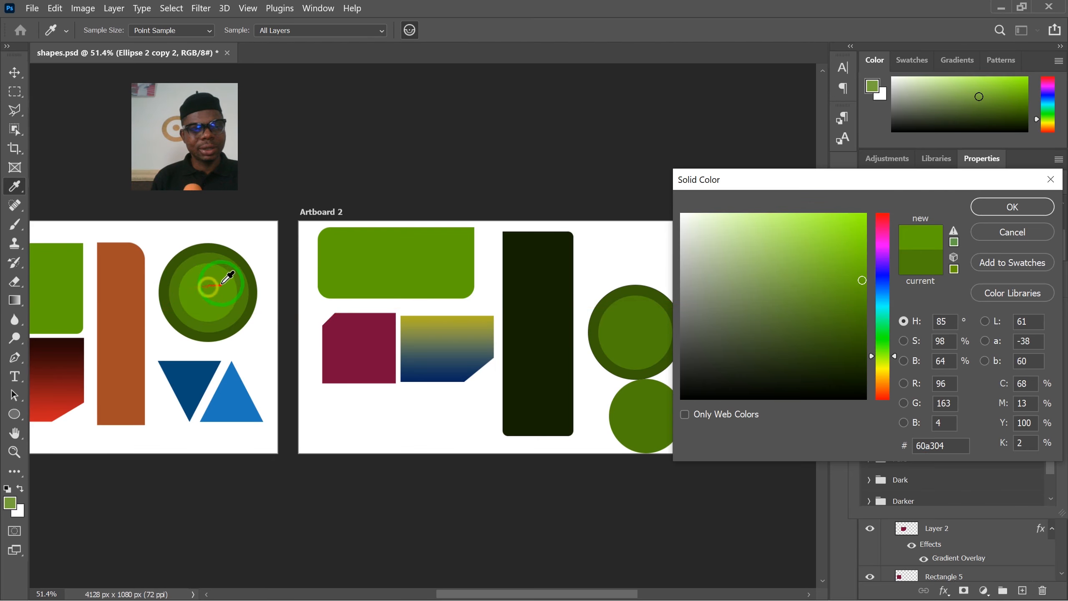
left_click(1012, 207)
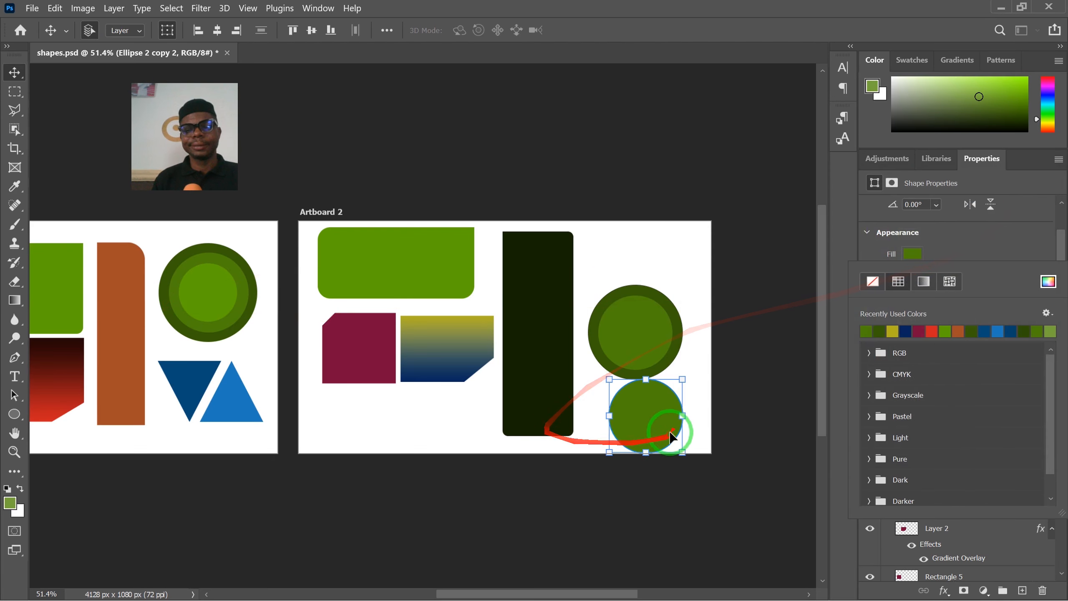
Move the bright green circle onto the rings and scale it to about 292 px in diameter, centred within them
left_click_drag(643, 372, 652, 344)
scroll(644, 335, "up", 4)
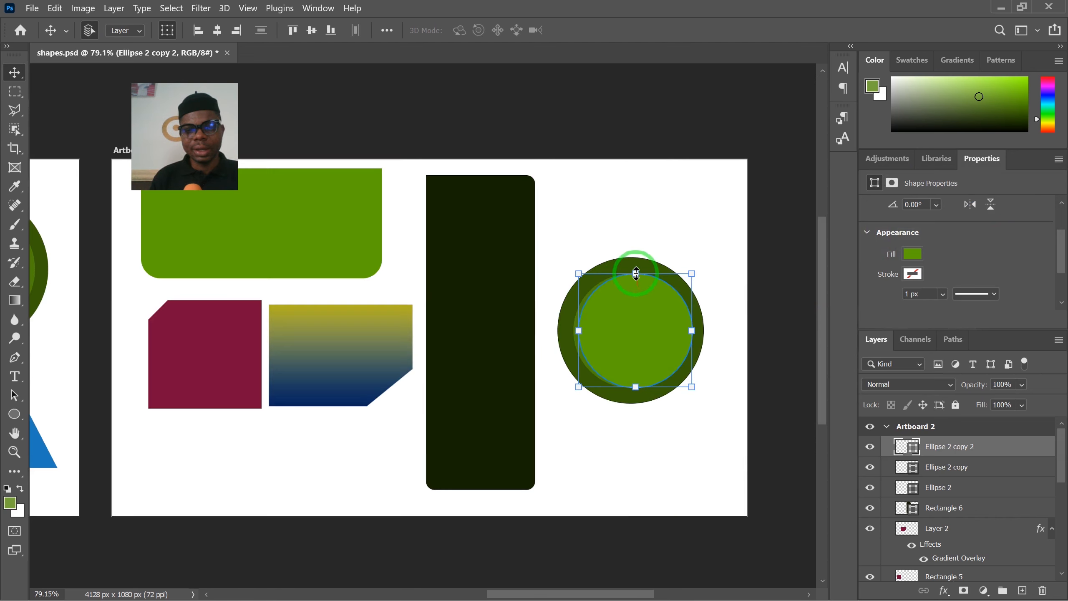
left_click_drag(636, 274, 631, 320)
left_click(712, 30)
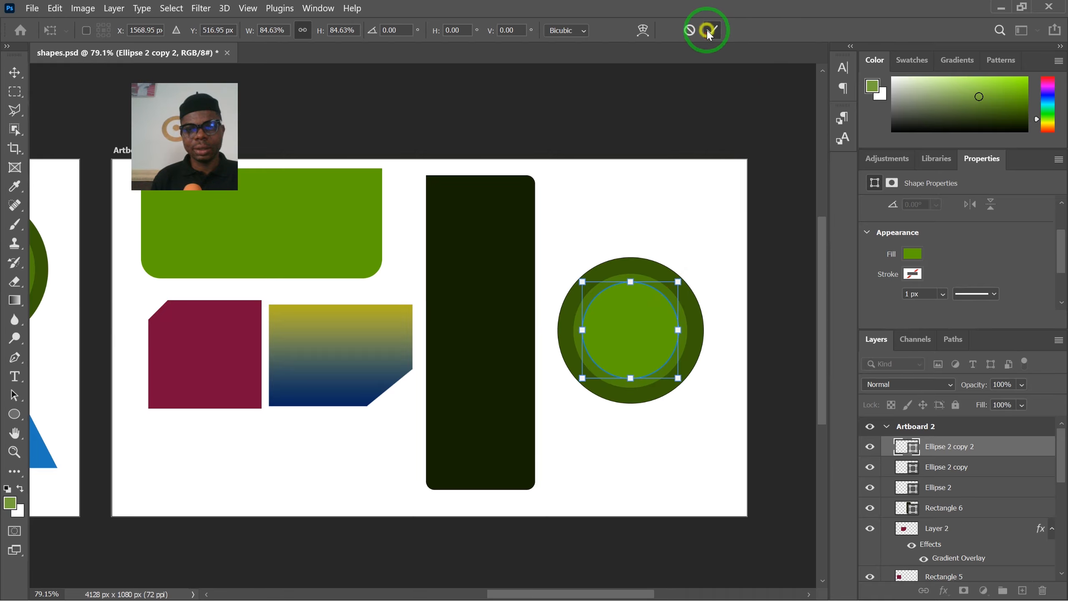
Select the three concentric circle layers on Artboard 2 together
scroll(531, 299, "down", 4)
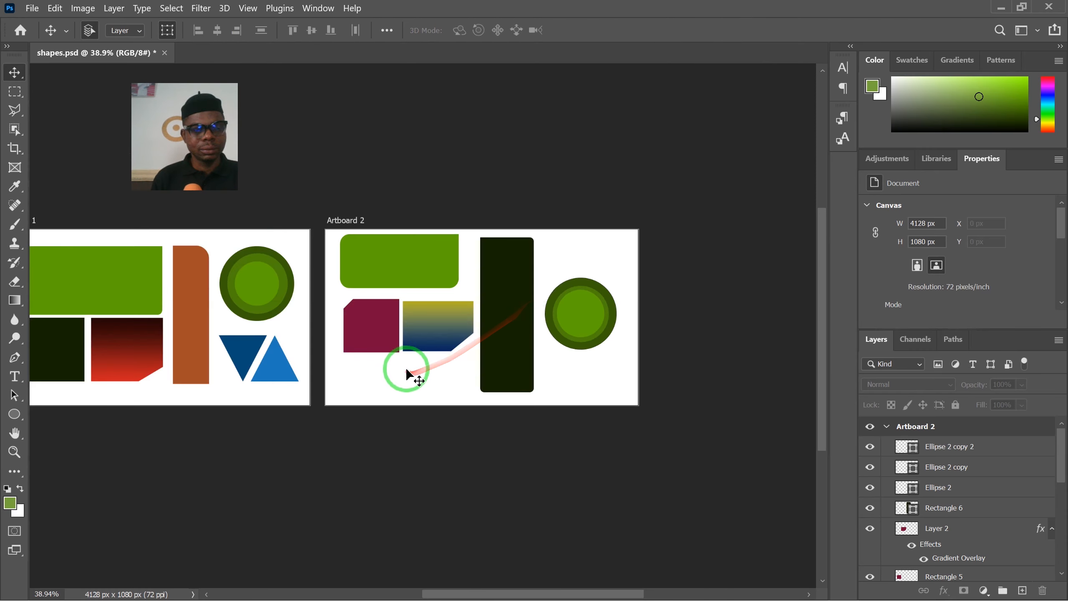
left_click_drag(411, 368, 468, 361)
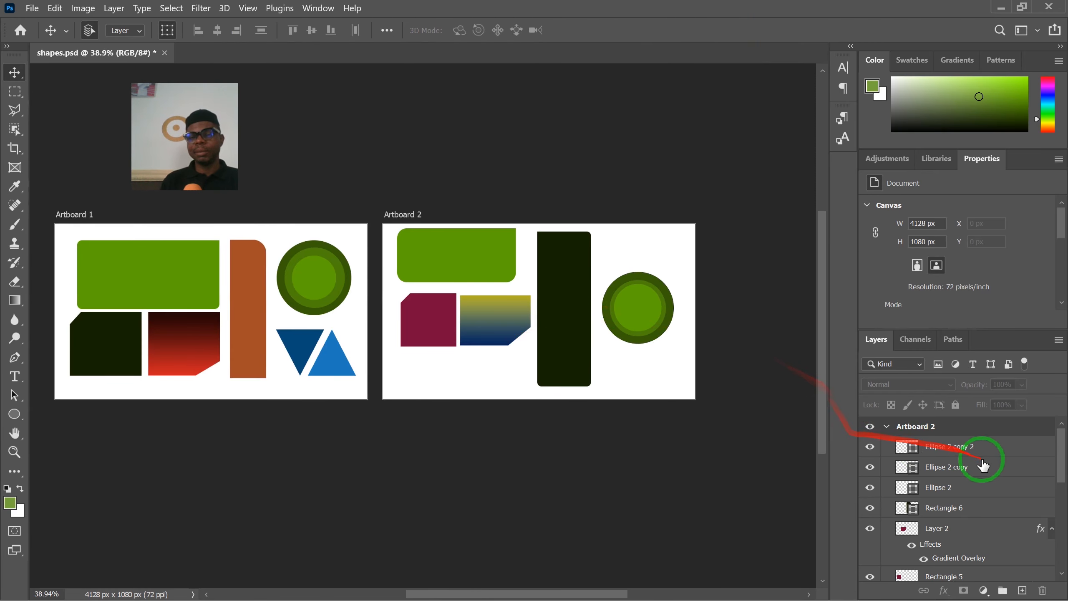
left_click(977, 447)
left_click_drag(978, 447, 986, 497)
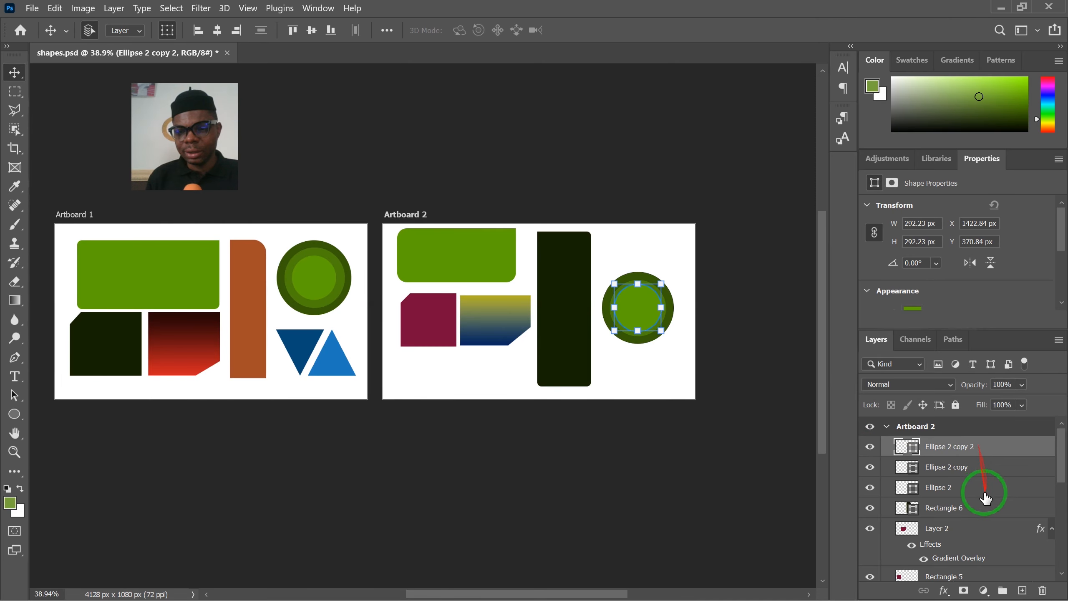
left_click(980, 489, "shift")
Try to merge the three selected circles into one shape, and undo the merge
right_click(978, 486)
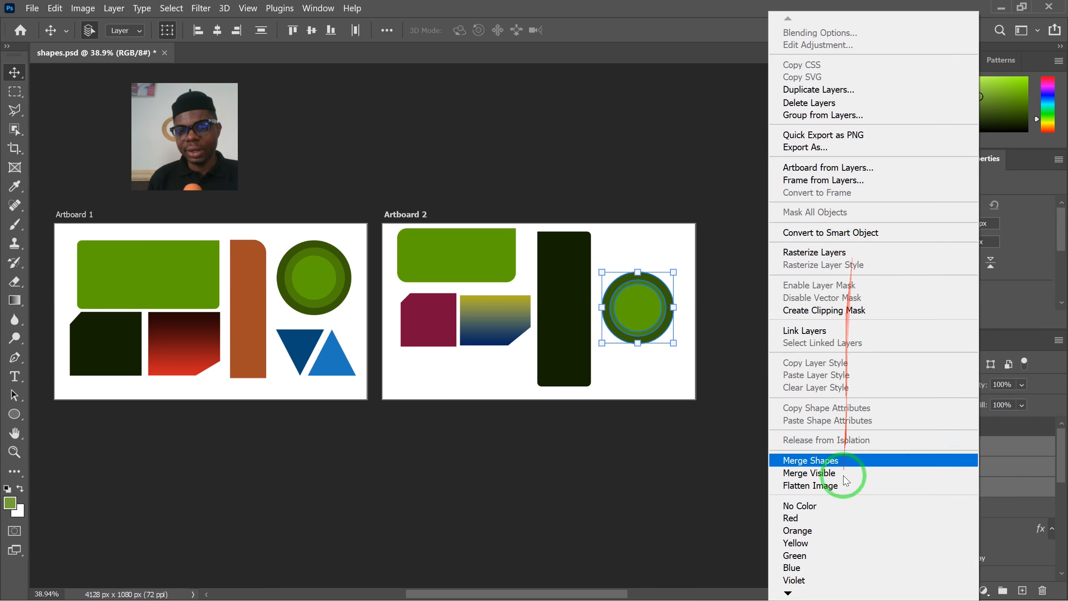
left_click(838, 461)
scroll(655, 315, "up", 3)
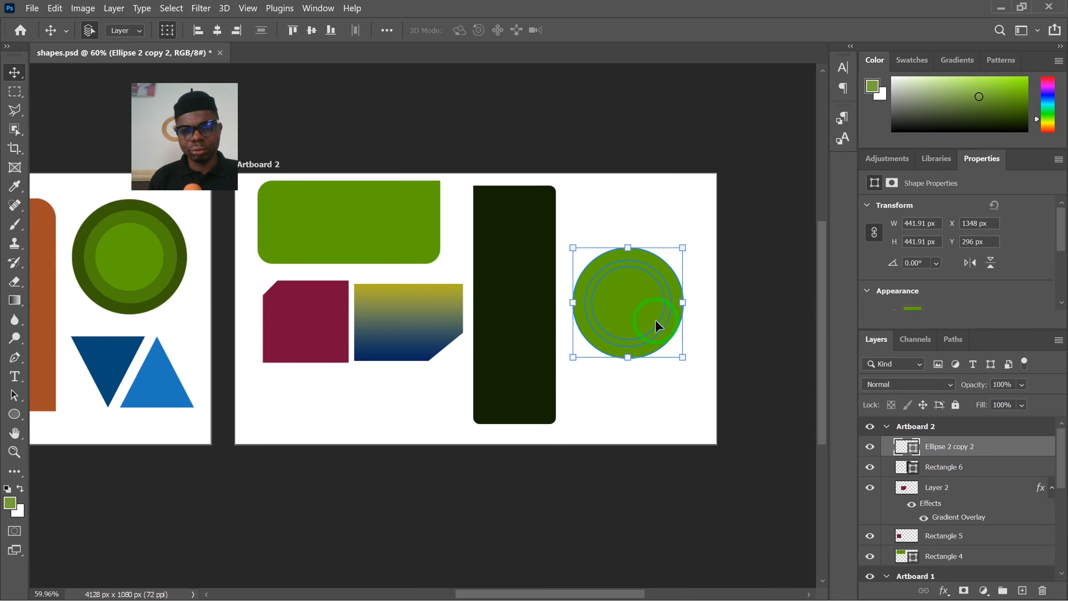
left_click(764, 311)
left_click(633, 308)
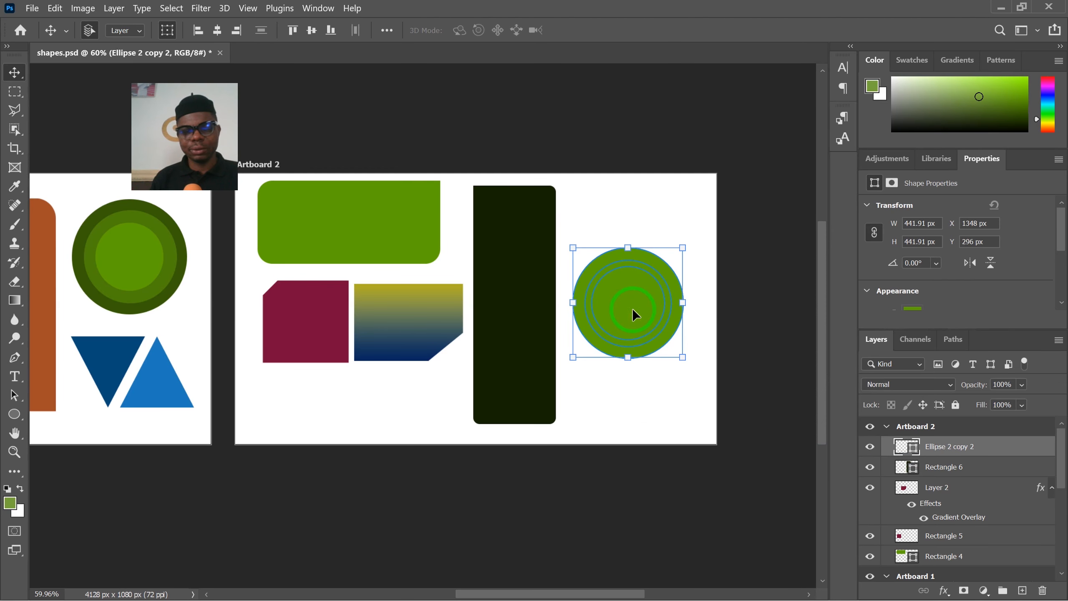
key("ctrl+z")
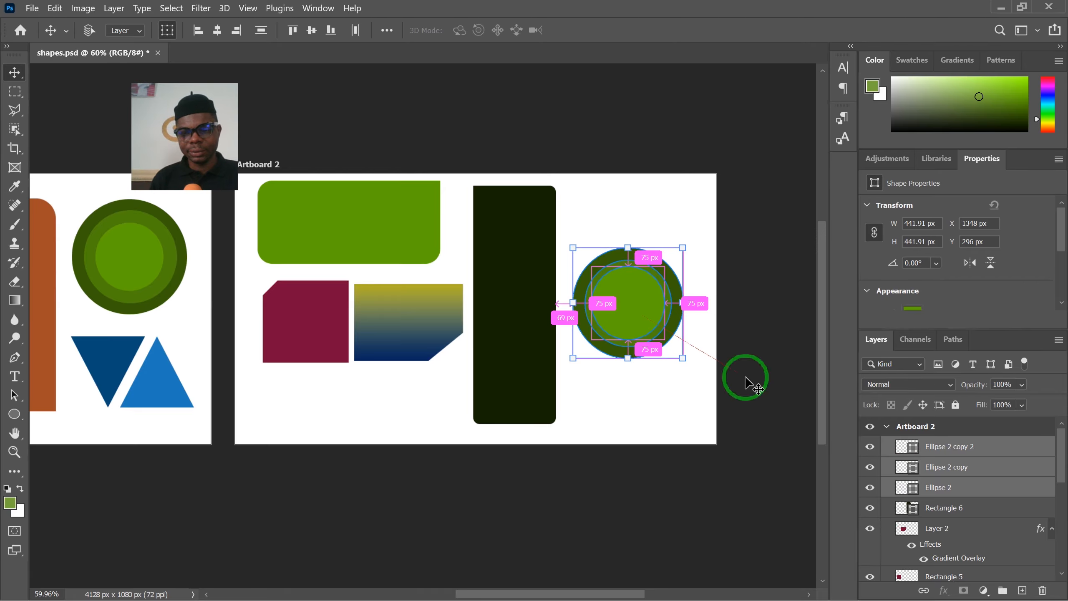
Convert the three circle layers to one smart object and move it up to about X 1379 px, Y 118 px
right_click(977, 466)
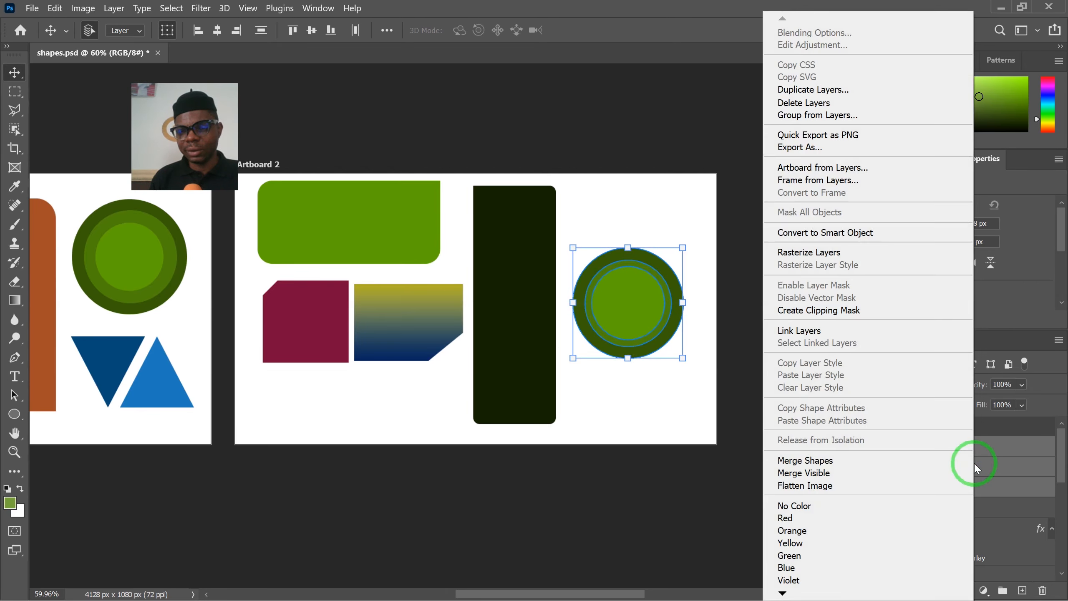
left_click(895, 332)
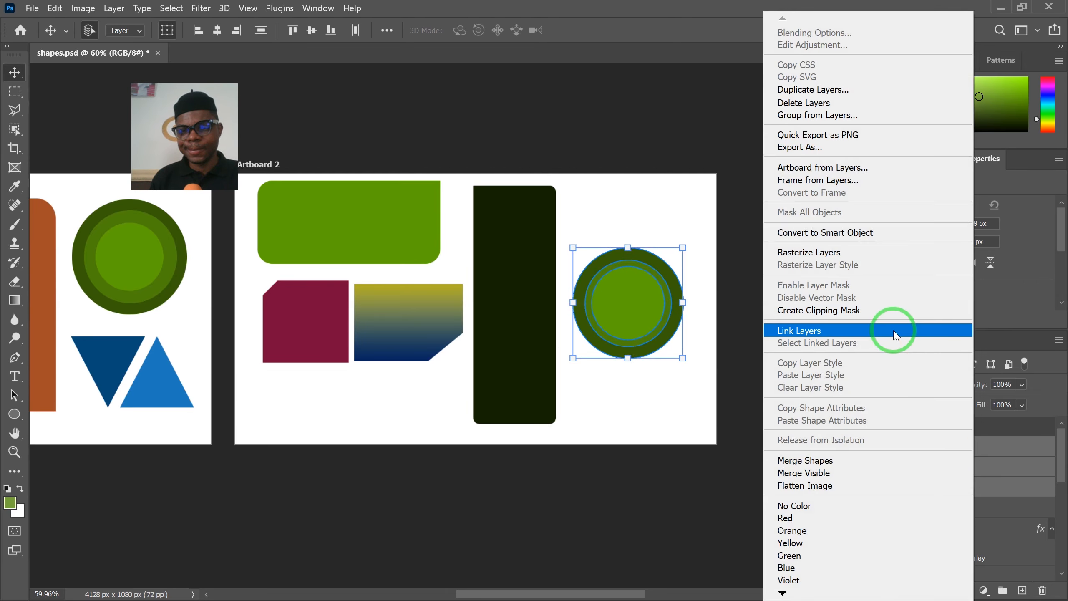
left_click(854, 232)
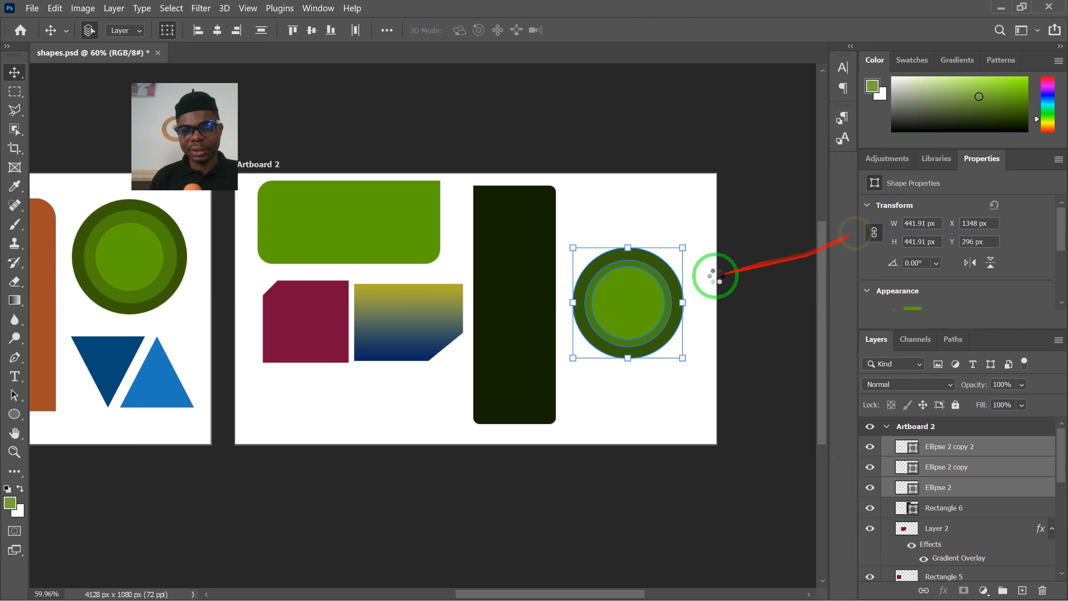
left_click_drag(641, 302, 652, 269)
scroll(642, 311, "down", 3)
scroll(286, 391, "up", 5)
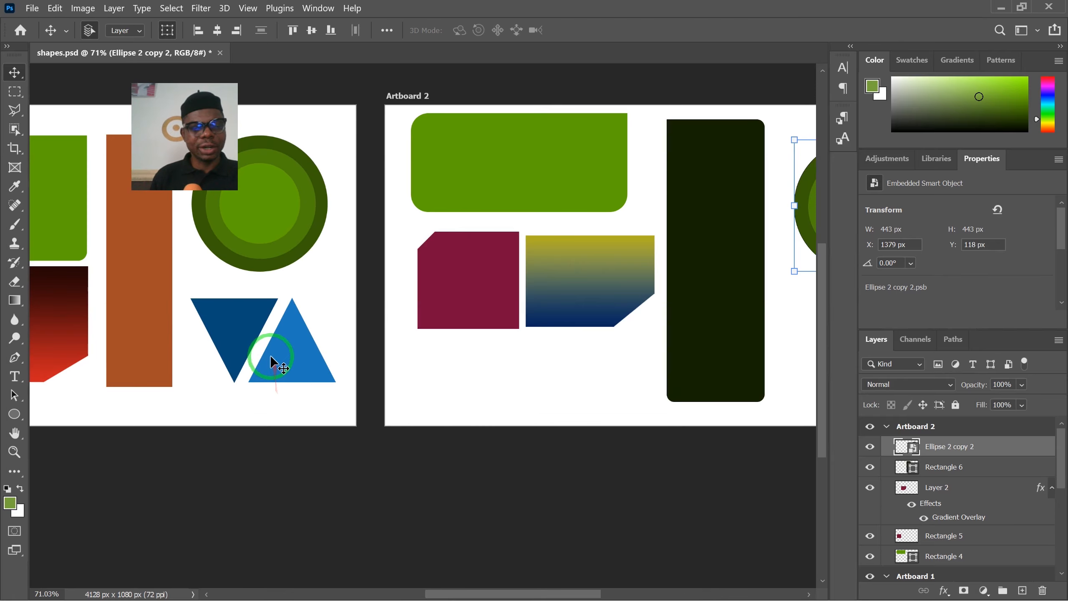
scroll(274, 365, "down", 3)
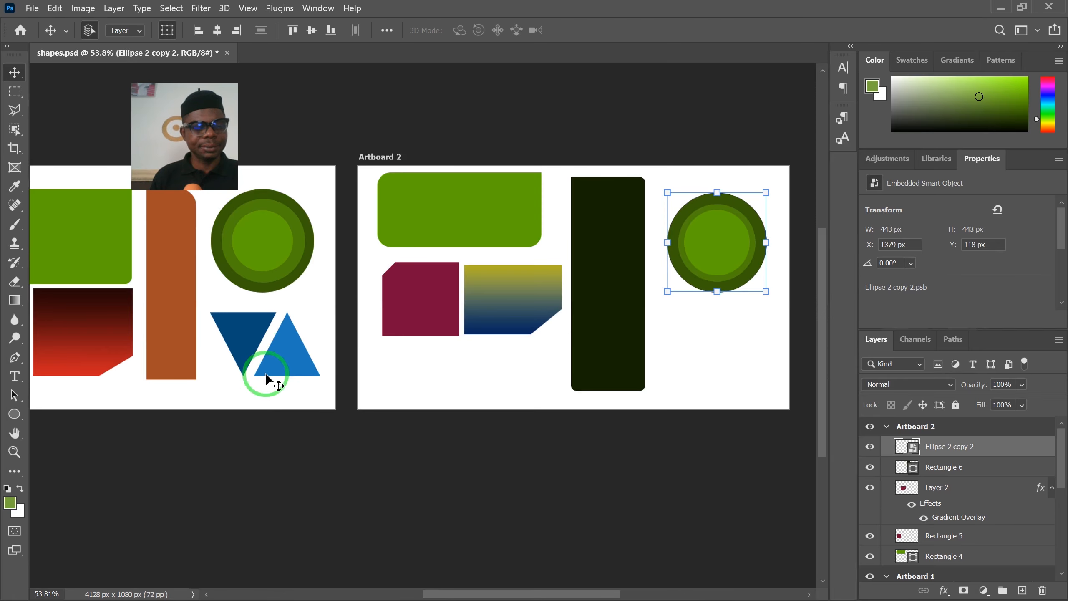
Draw a triangle about 365 px wide and 375 px high beneath the ringed circle on Artboard 2
left_click(15, 416)
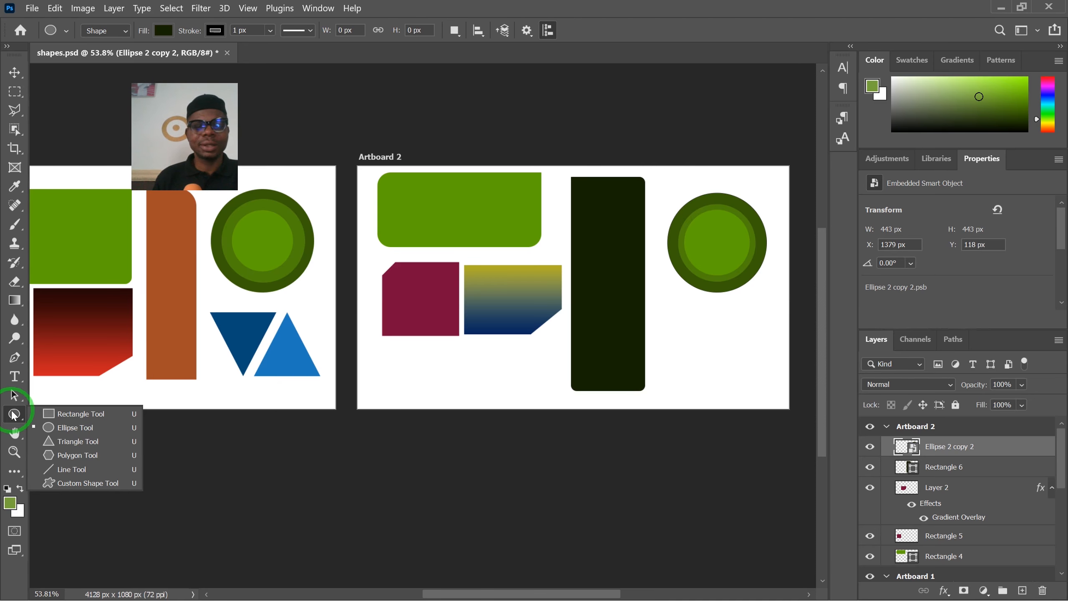
left_click(96, 442)
scroll(706, 353, "up", 3)
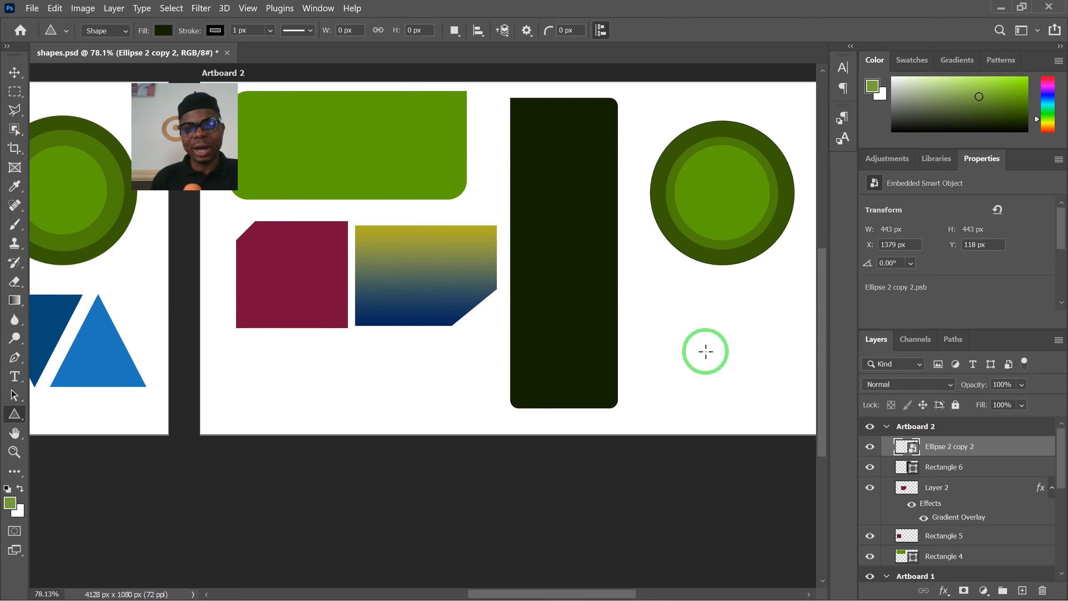
left_click_drag(699, 339, 585, 351)
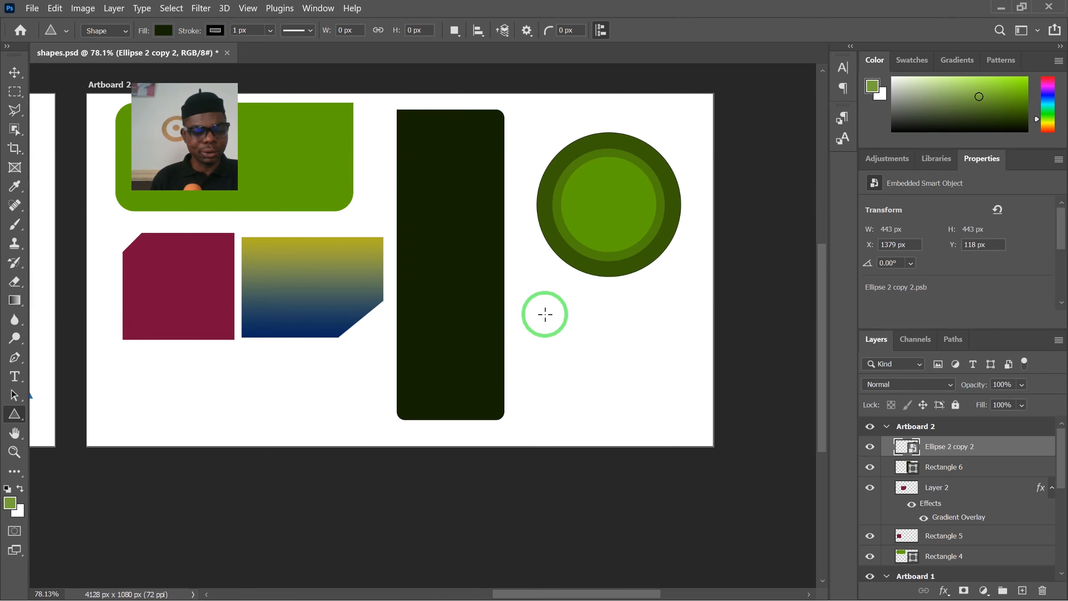
left_click_drag(545, 305, 659, 423)
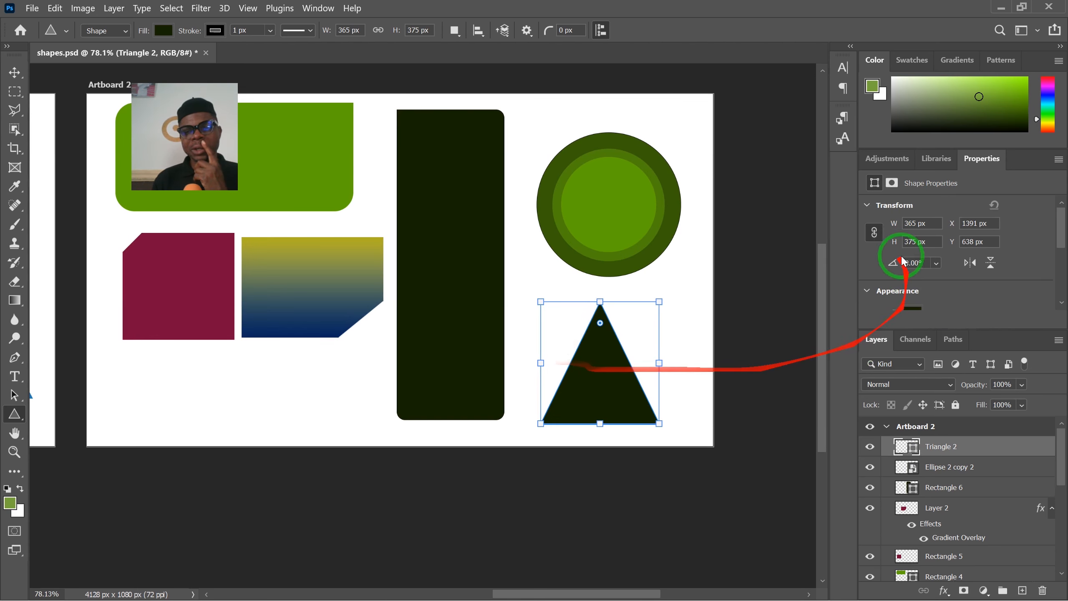
Remove the new triangle's stroke and fill it with the dark blue from the recently used colors
scroll(948, 296, "down", 1)
scroll(948, 296, "down", 1)
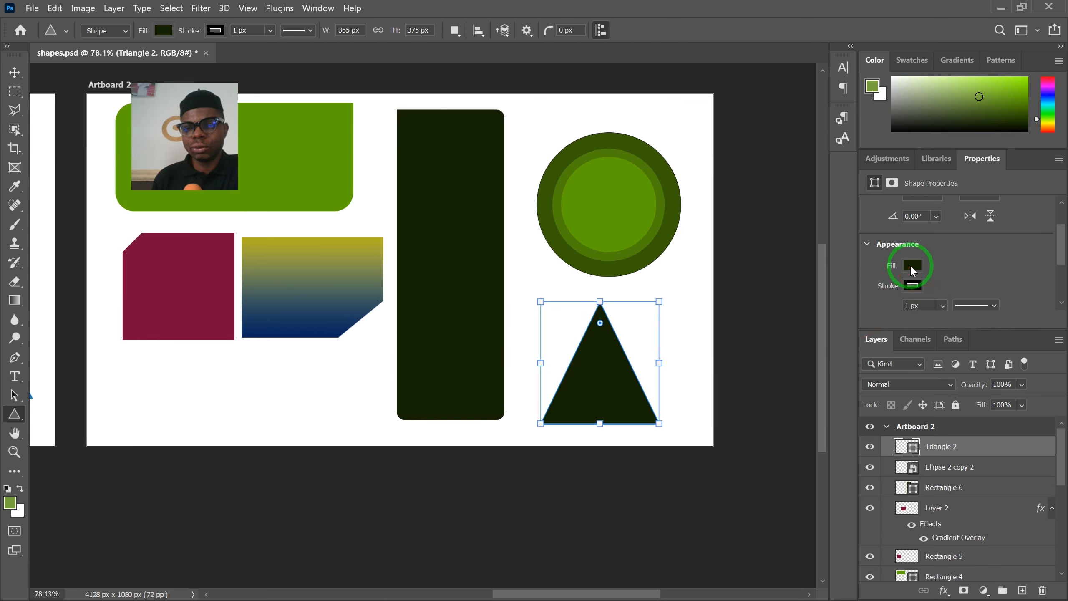
left_click(913, 285)
left_click(873, 312)
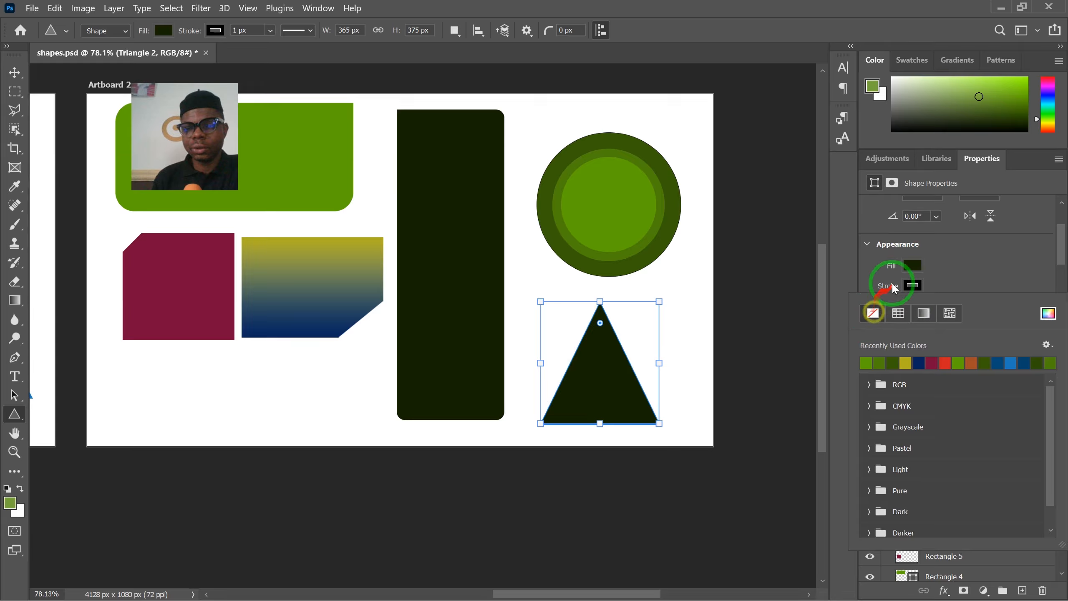
left_click(914, 266)
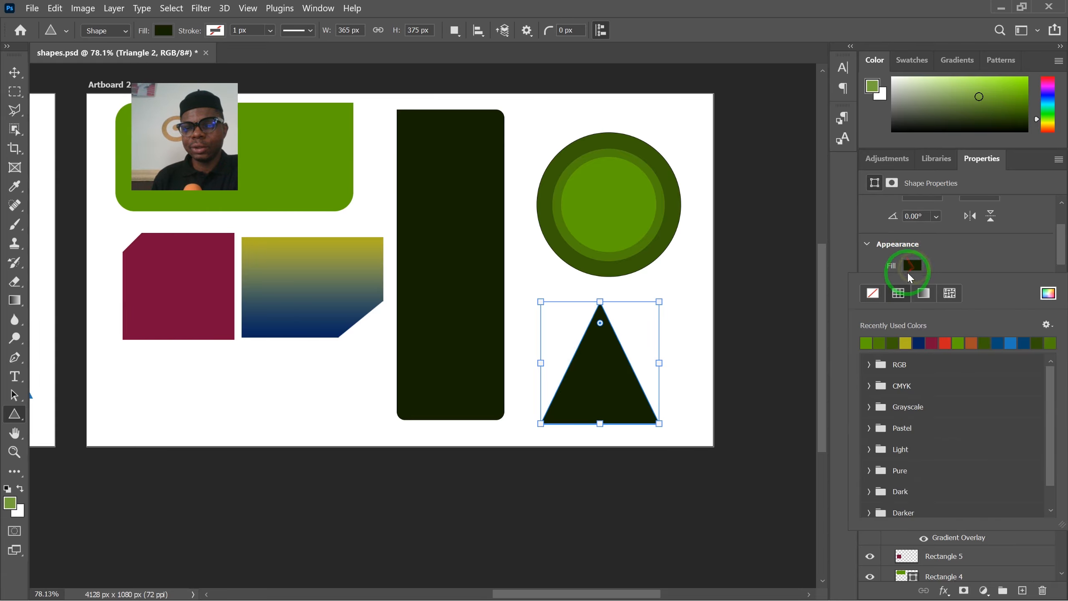
left_click(1018, 342)
left_click(15, 72)
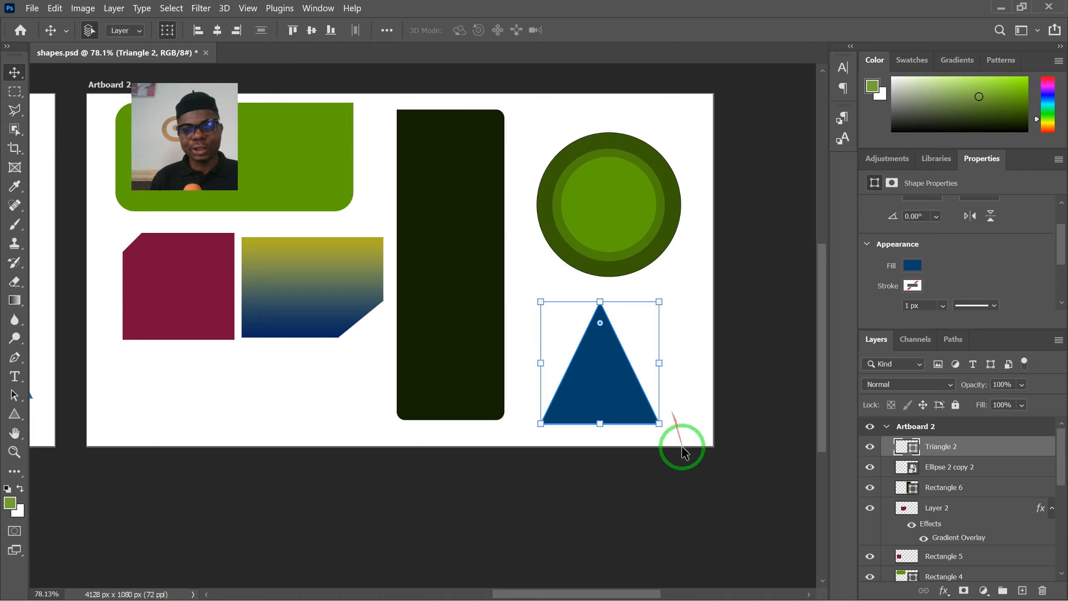
Scale the dark blue triangle to about 71% and move it up beside the tall rectangle, under the circle
left_click_drag(658, 424, 625, 389)
left_click_drag(584, 358, 567, 353)
left_click(713, 29)
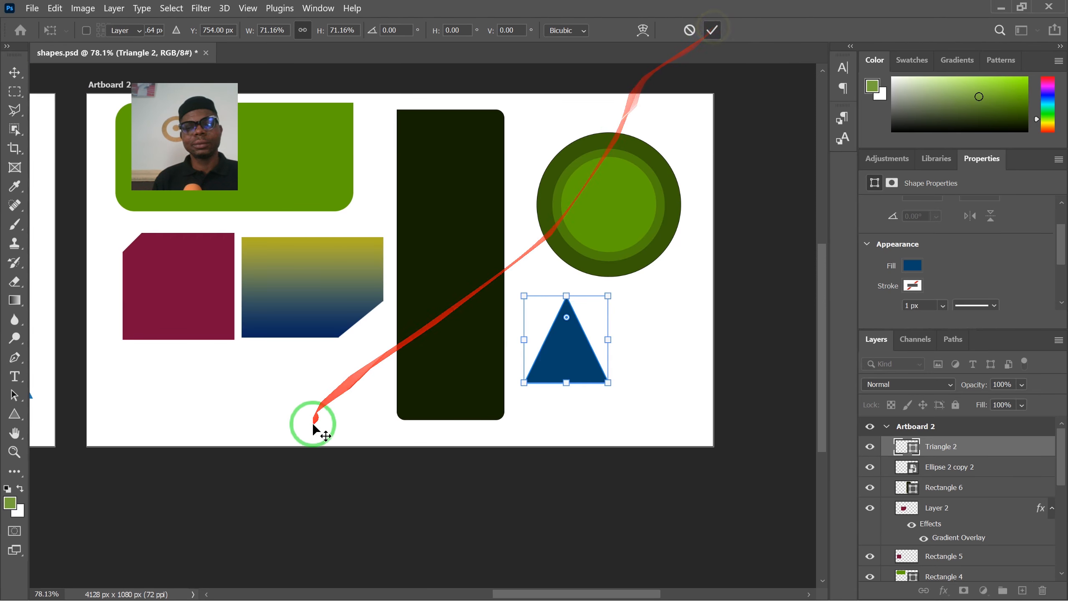
Create a three-sided polygon, 259.72 px wide and 266.81 px high, below the gradient shape on Artboard 2
scroll(306, 400, "down", 3)
left_click_drag(303, 379, 479, 349)
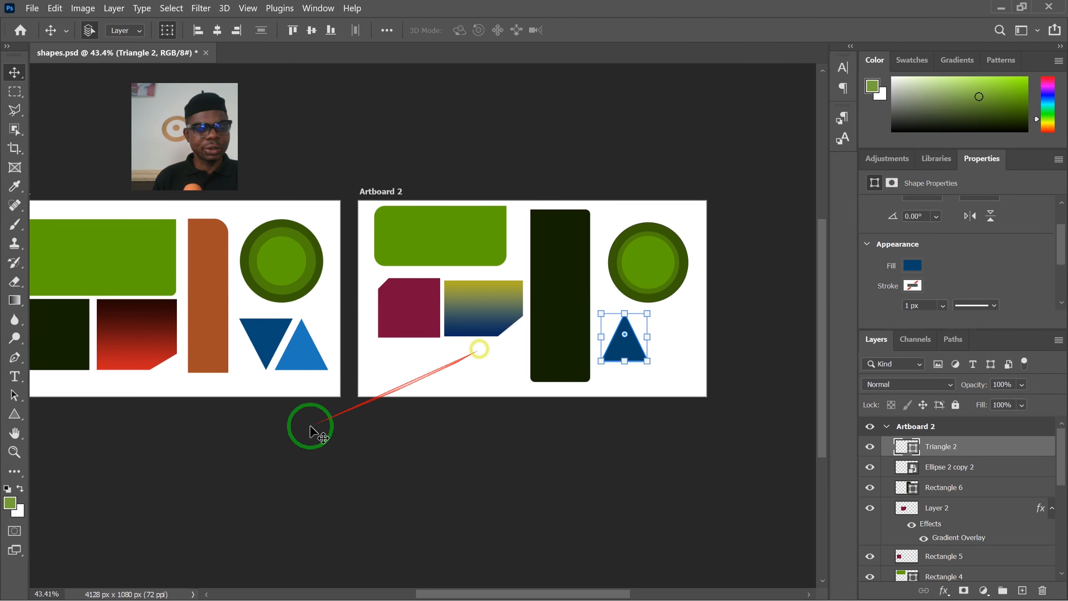
left_click(15, 416)
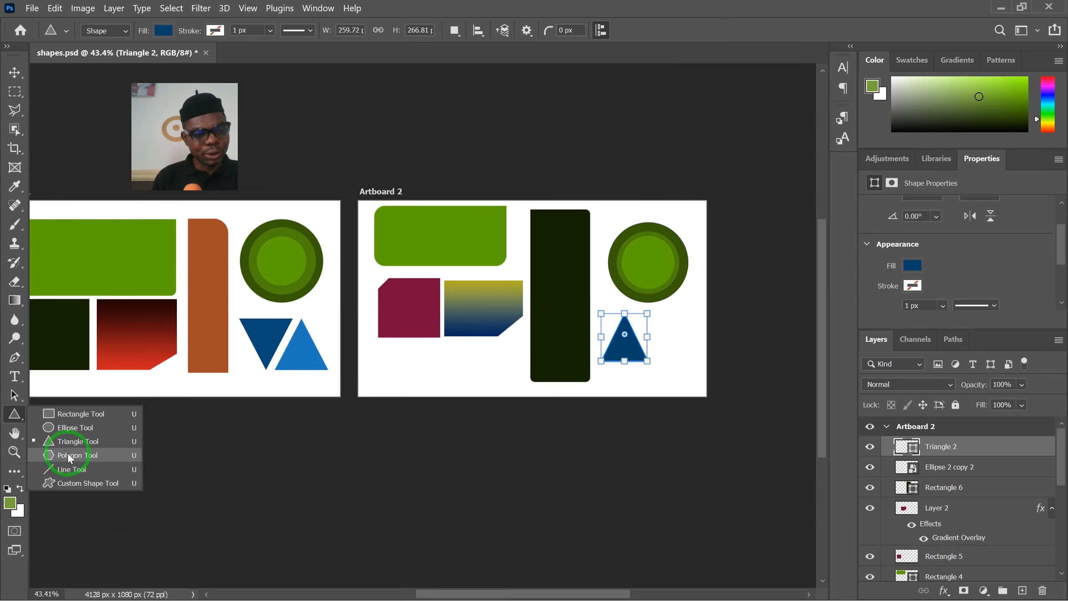
left_click(68, 455)
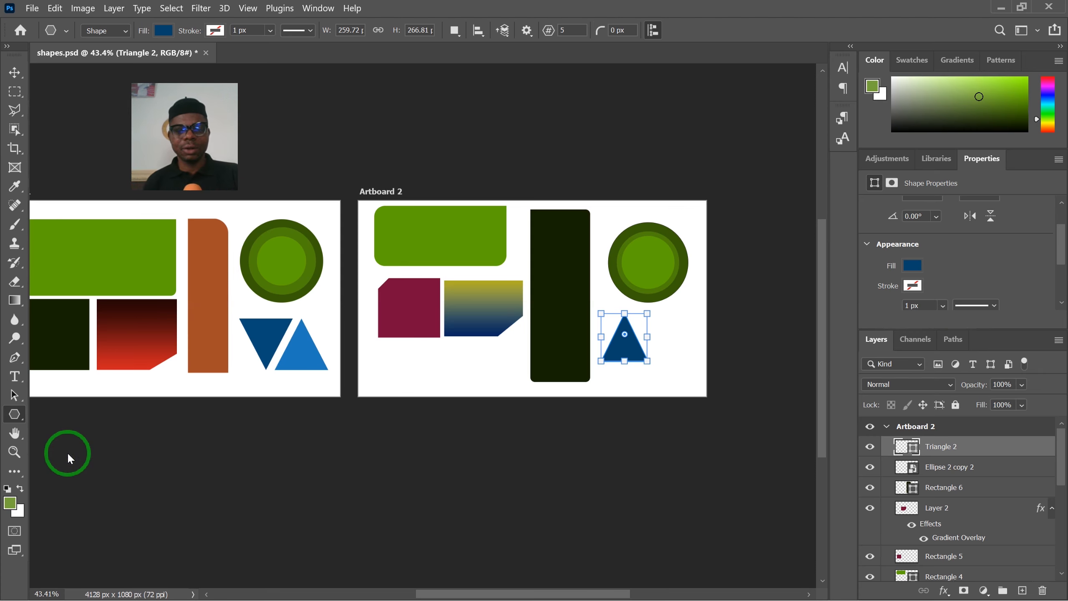
scroll(413, 356, "up", 2)
left_click_drag(566, 344, 391, 336)
scroll(329, 348, "up", 2)
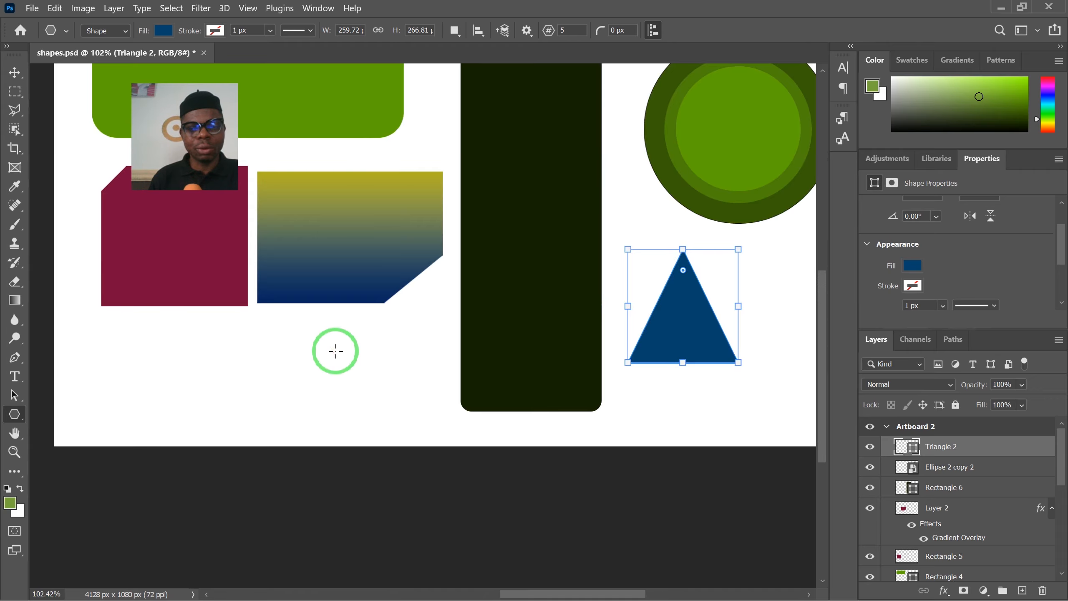
left_click(336, 351)
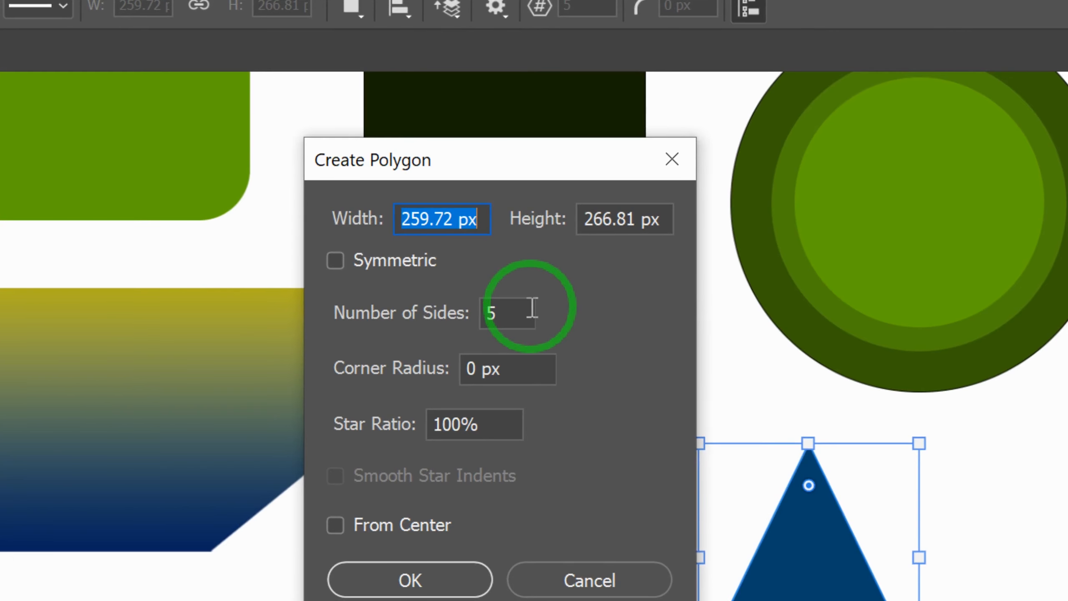
left_click(526, 316)
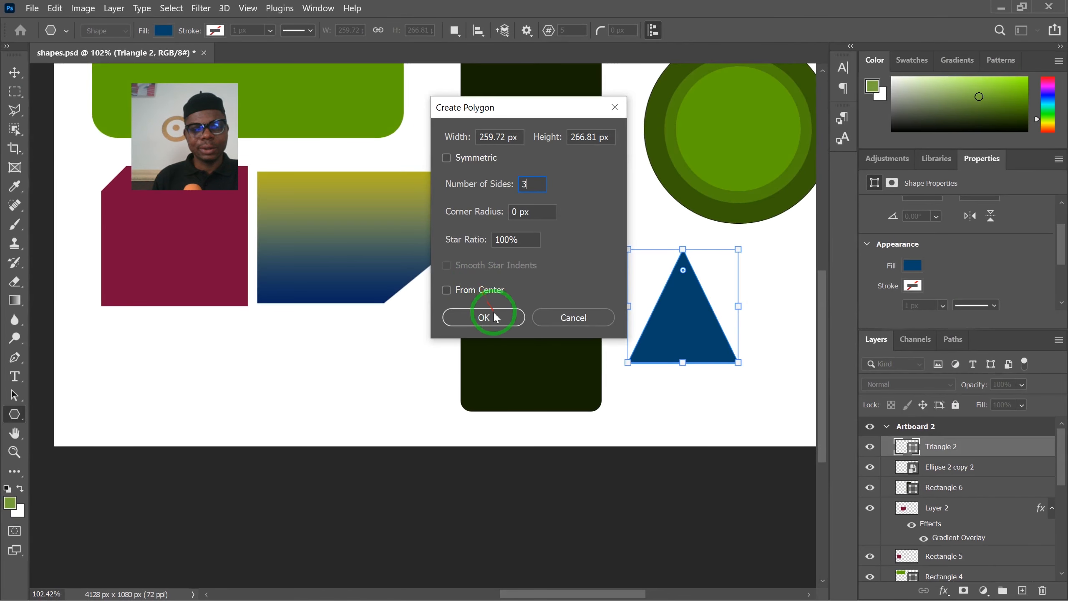
left_click(435, 581)
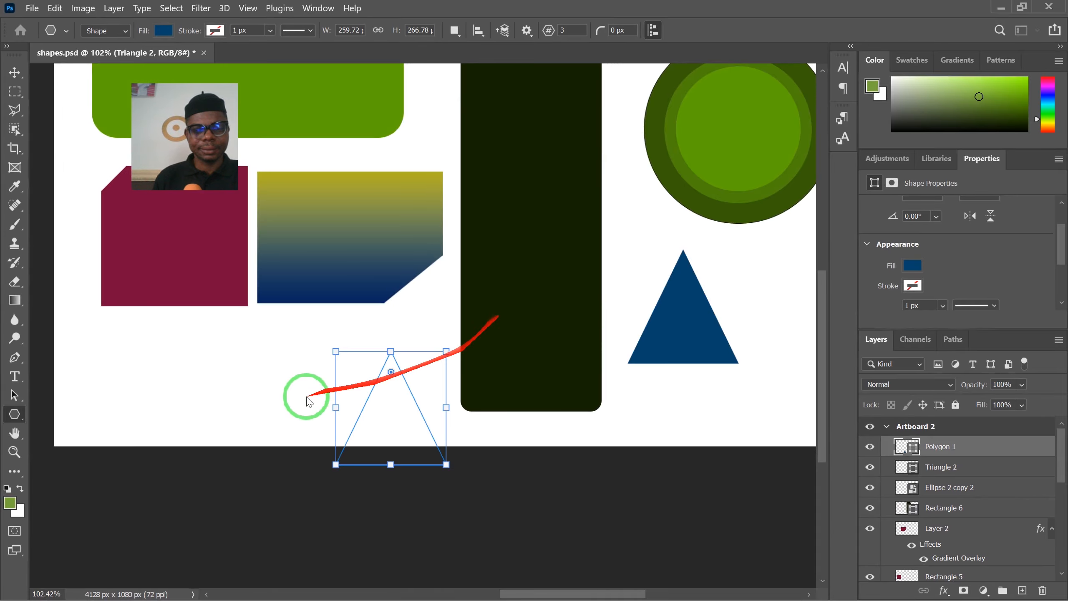
Move the new three-sided polygon to the right of the dark blue triangle, level with it under the circle
left_click_drag(388, 377, 387, 368)
key("ctrl+z")
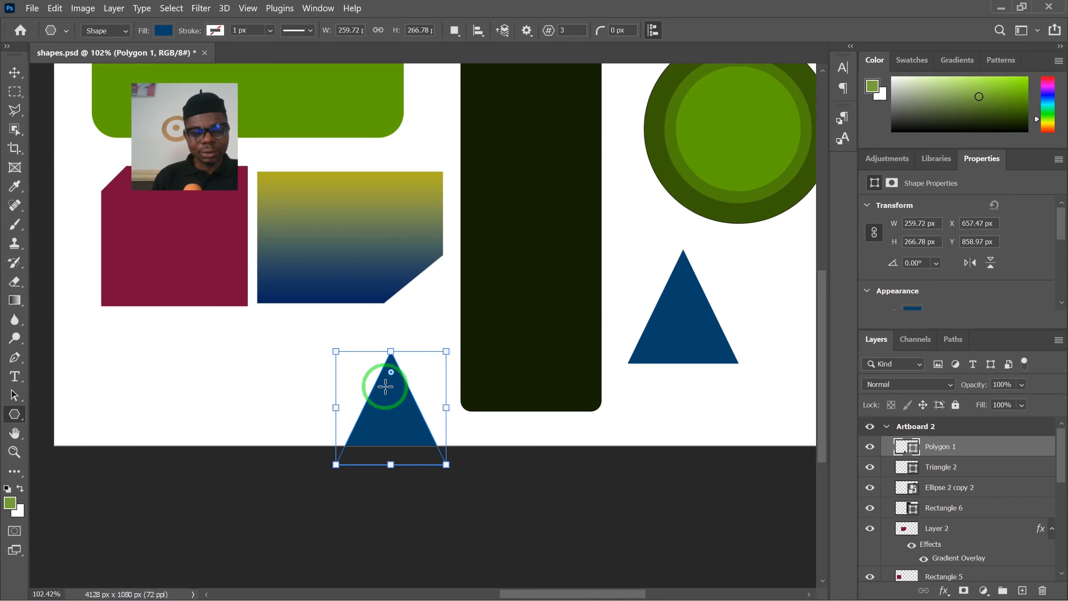
key("v")
left_click_drag(398, 420, 377, 388)
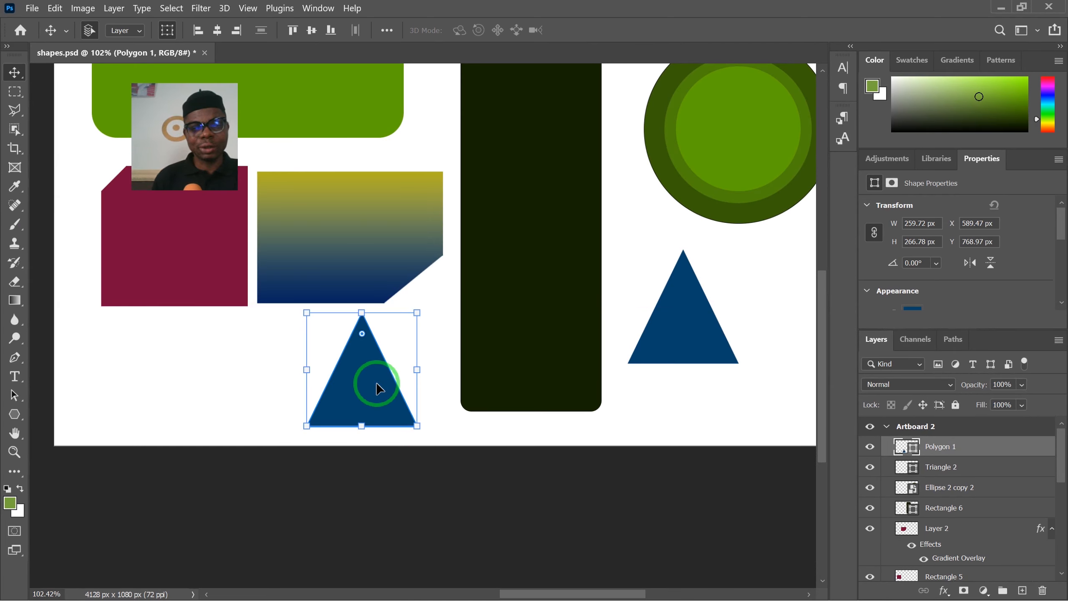
scroll(377, 388, "down", 2)
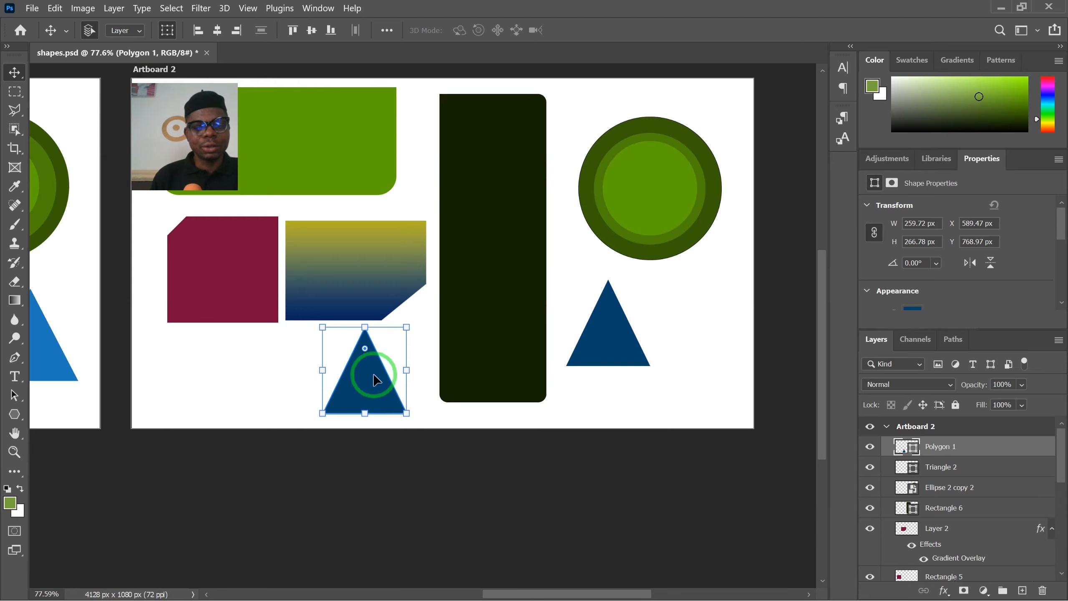
left_click_drag(431, 410, 406, 417)
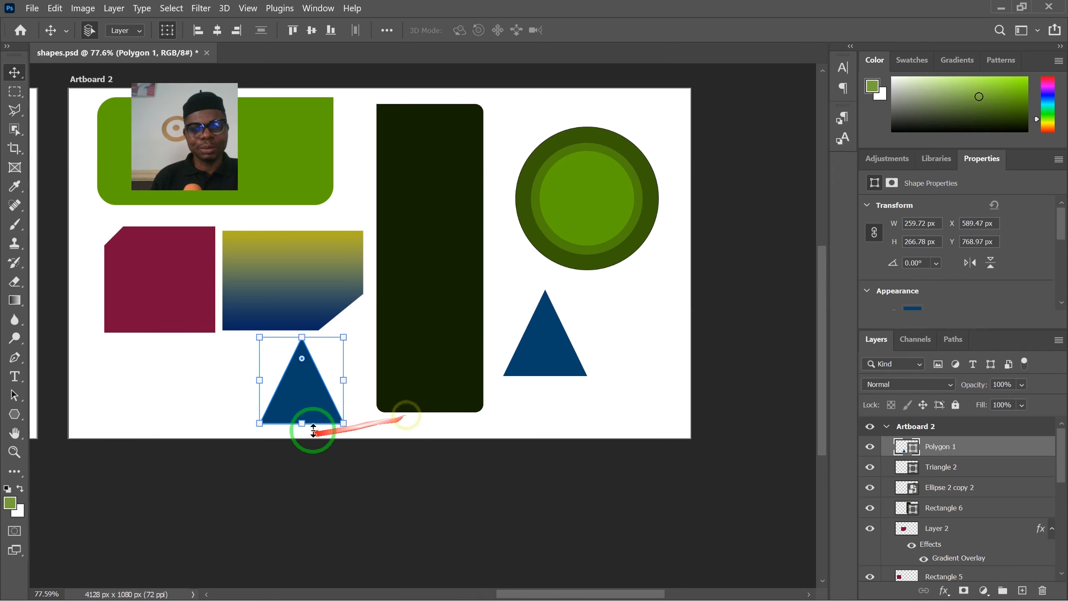
left_click_drag(298, 389, 633, 354)
Fill the right-hand triangle with the lighter blue from the recently used colors
scroll(966, 296, "down", 2)
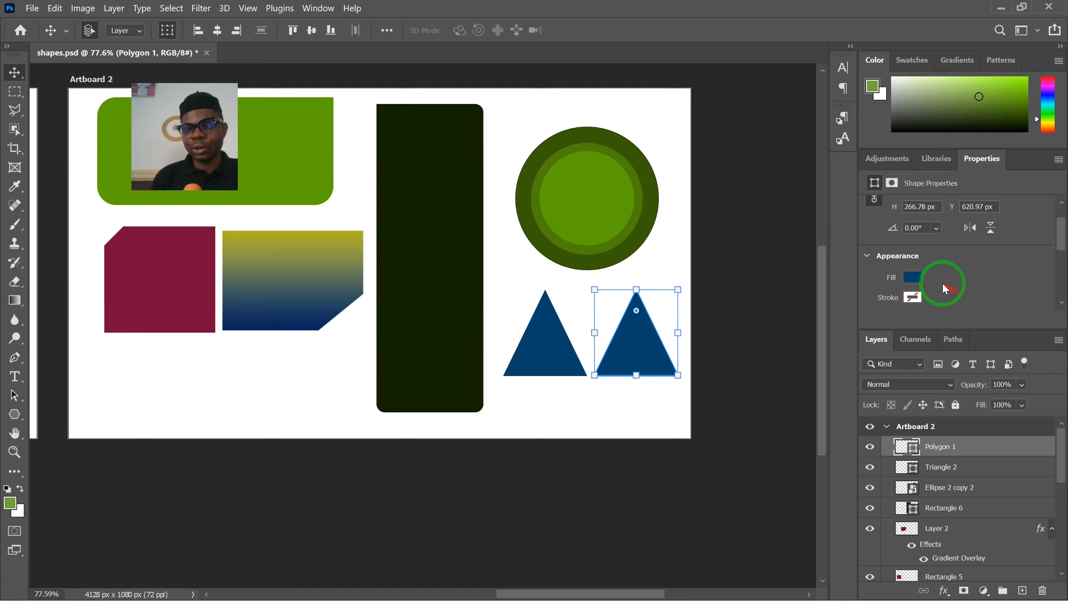
left_click(909, 281)
left_click(1025, 355)
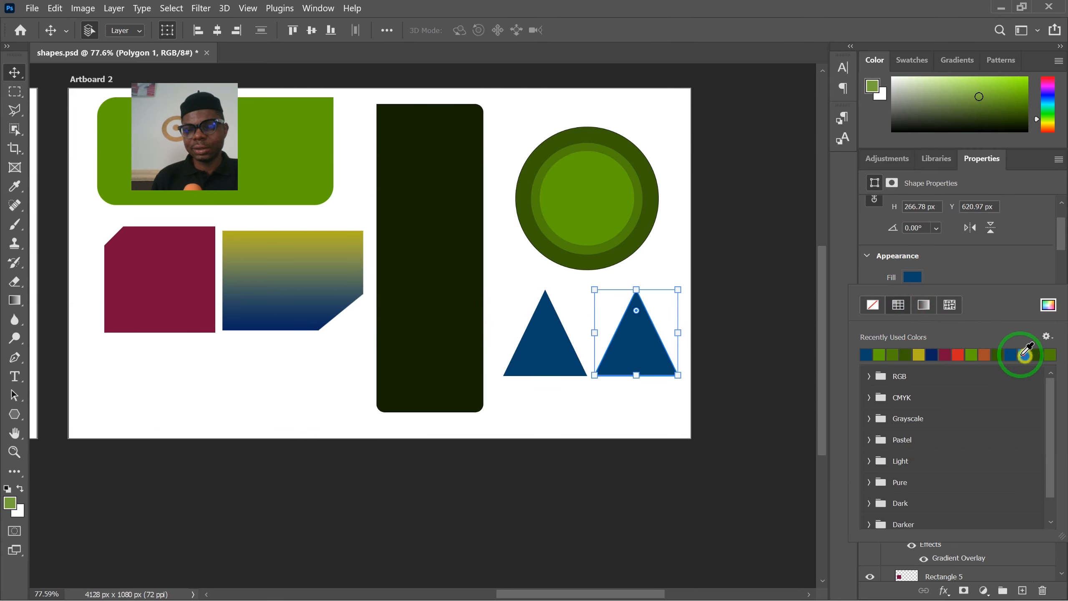
Flip the lighter blue triangle vertically and move it left to nest against the dark blue triangle with a narrow gap
right_click(643, 347)
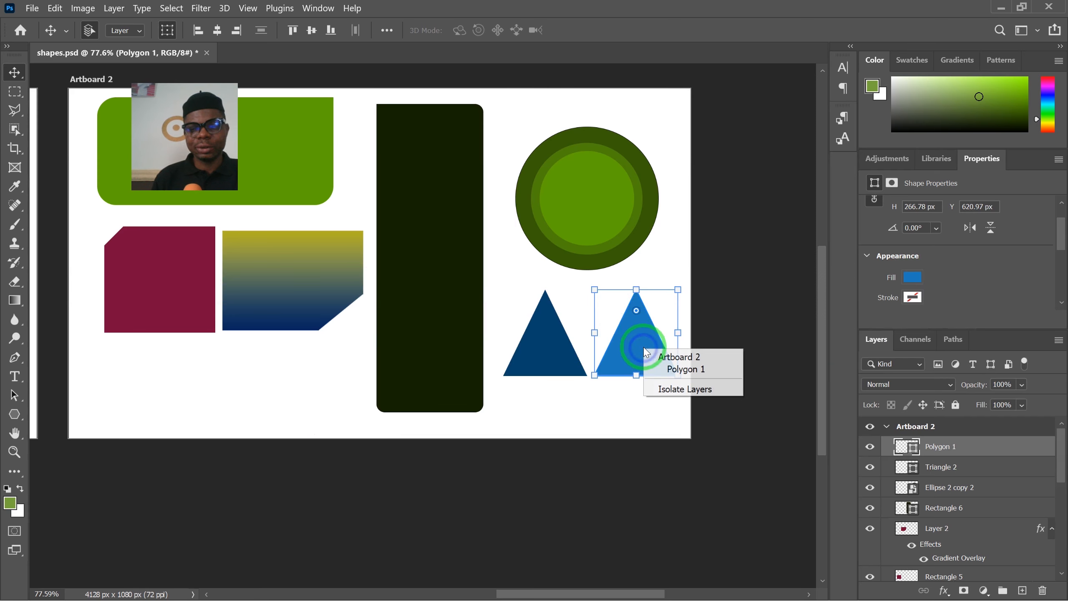
left_click(636, 331)
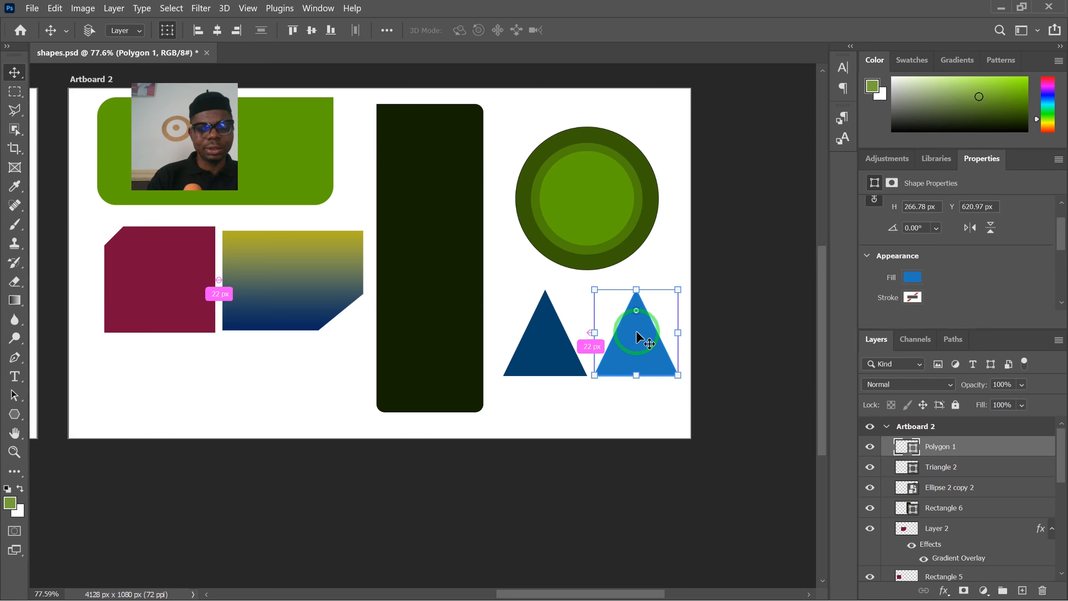
key("ctrl+t")
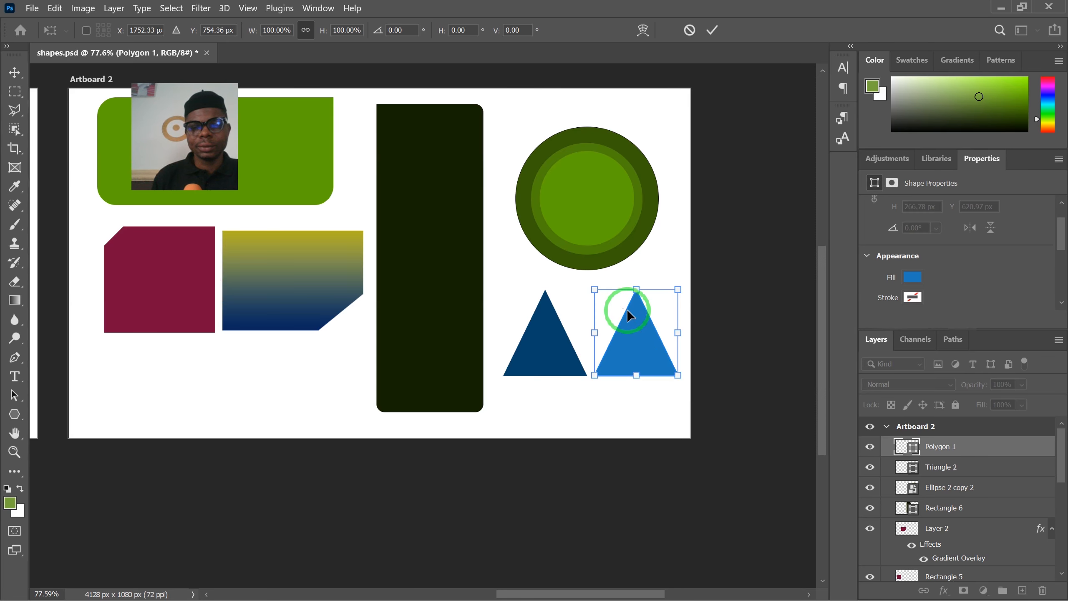
right_click(638, 341)
left_click(684, 341)
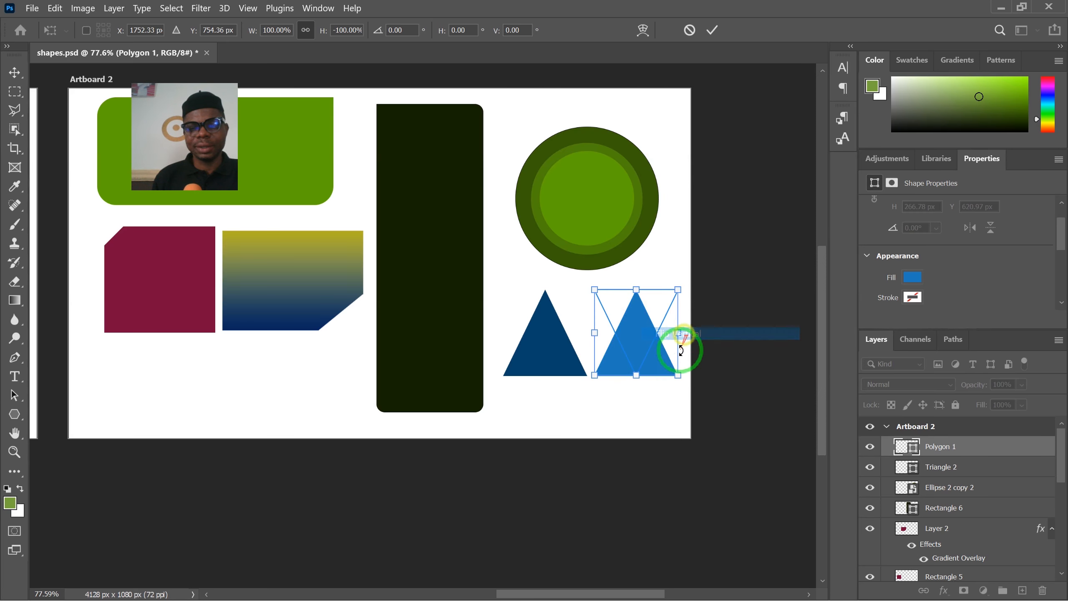
left_click_drag(648, 338, 598, 325)
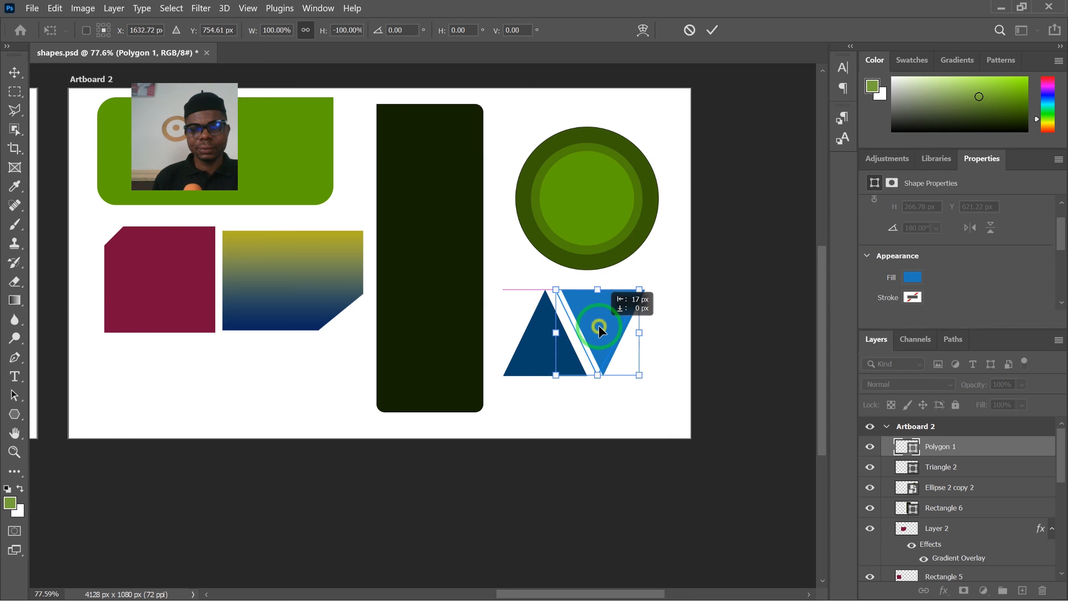
left_click(713, 28)
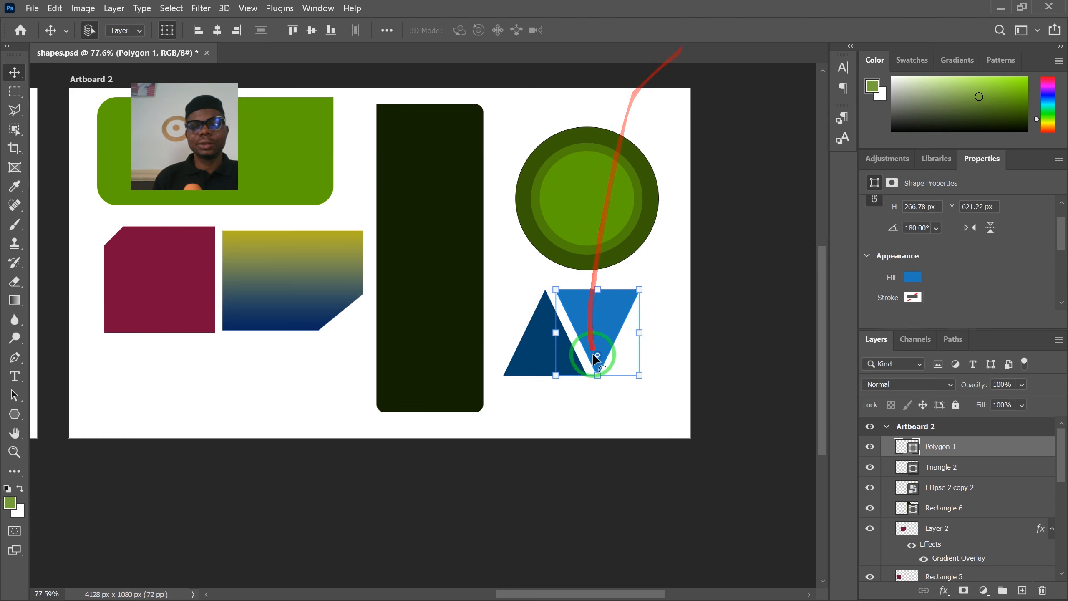
Select both blue triangles on Artboard 2 and scale them together to about 94%
left_click(961, 475, "shift")
key("ctrl+t")
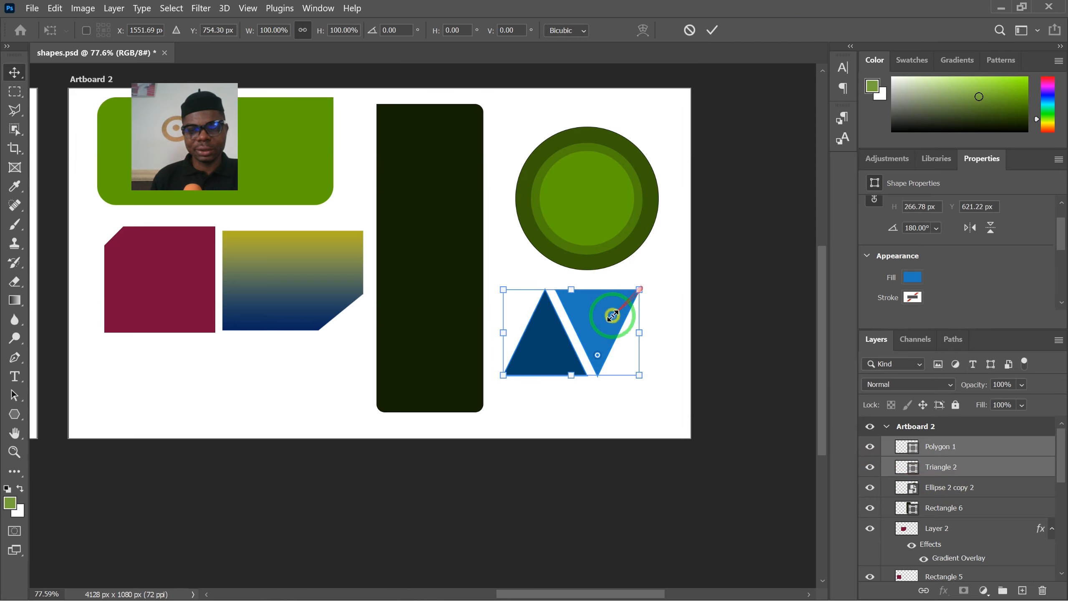
left_click_drag(612, 315, 631, 294)
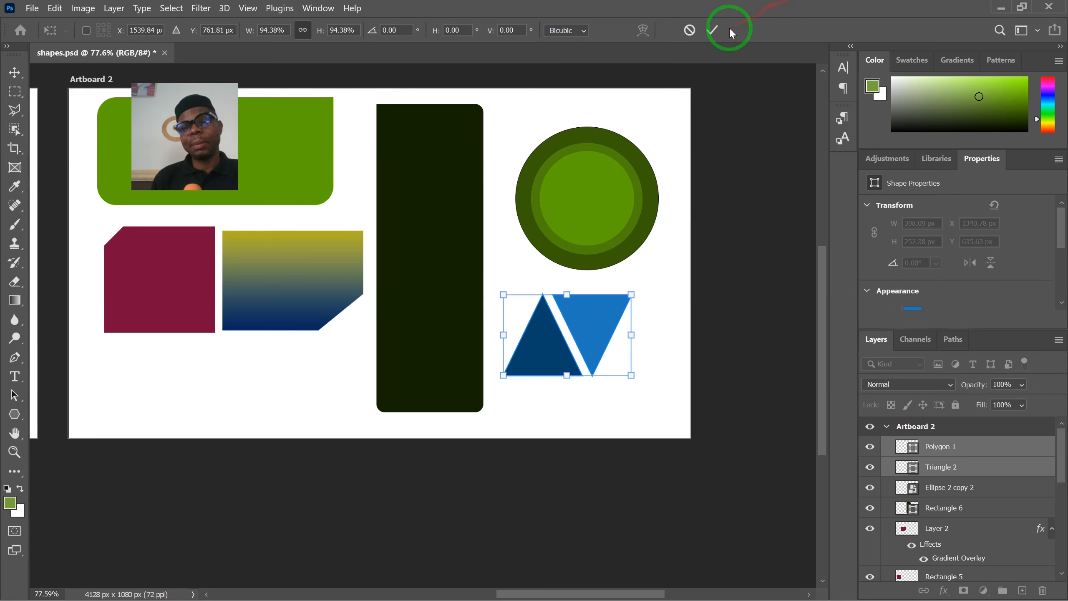
left_click(712, 30)
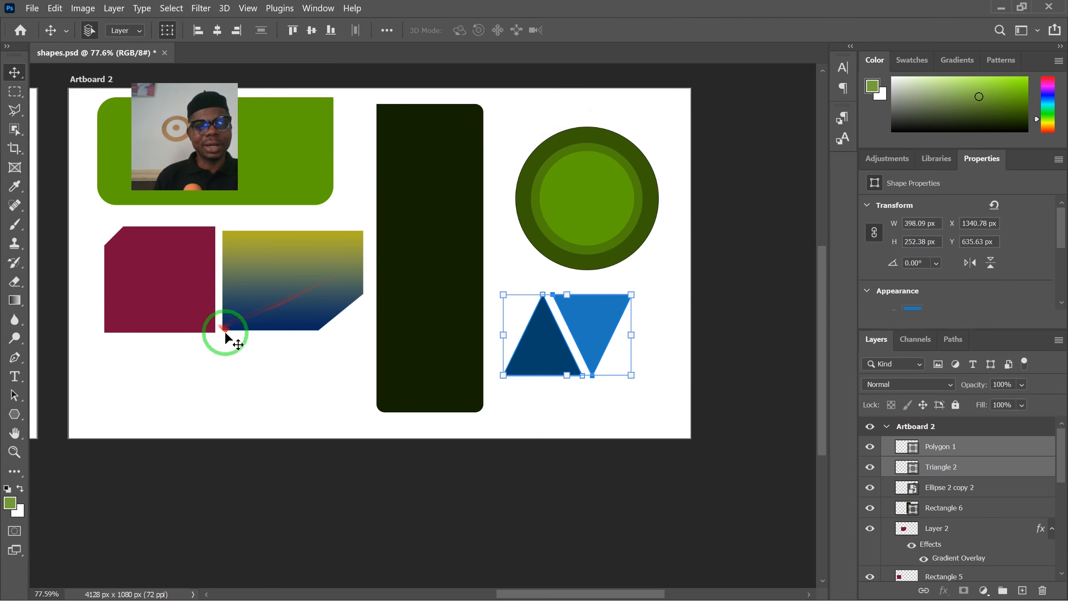
Round the corners of Artboard 2's green rectangle further, to 92 px each and 33 px at its upper-right corner
left_click_drag(267, 370, 638, 431)
scroll(588, 403, "down", 3)
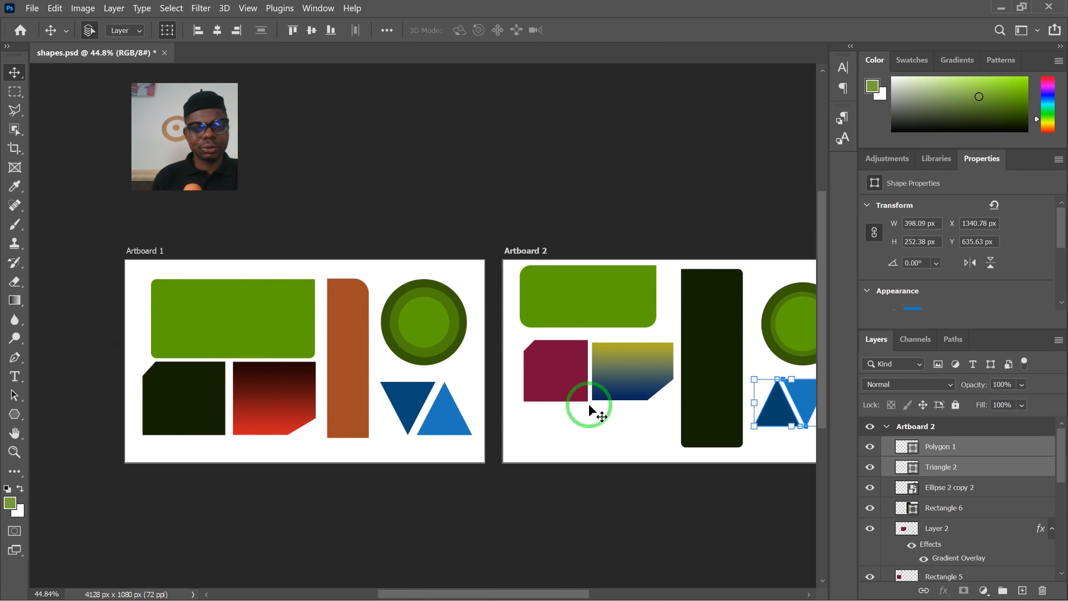
scroll(589, 403, "up", 1)
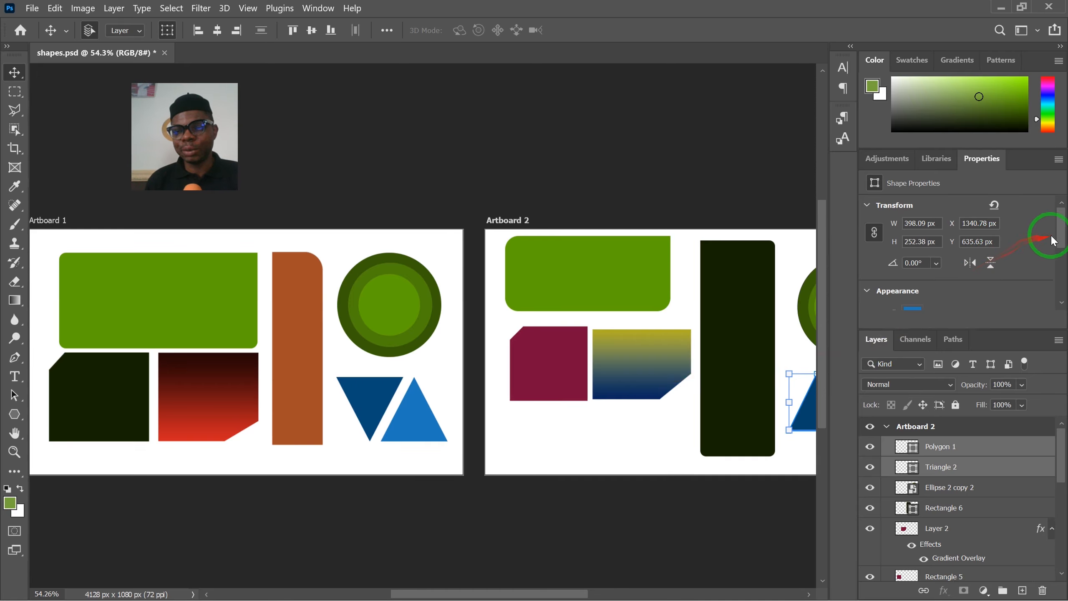
mouse_move(1061, 236)
left_mouse_down()
mouse_move(1064, 303)
mouse_move(1049, 246)
left_mouse_up()
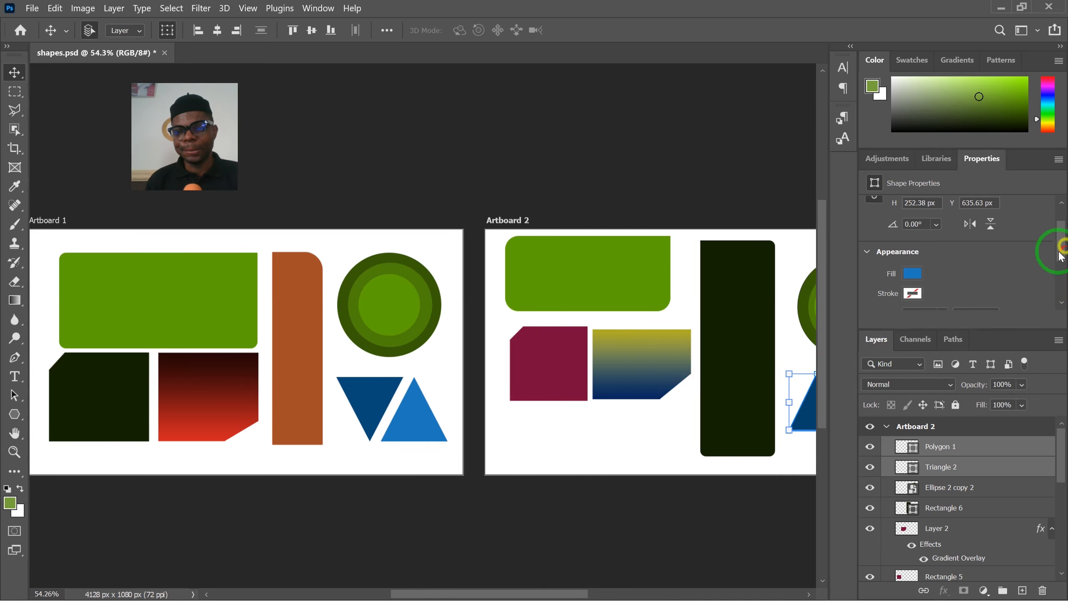
left_click(590, 262)
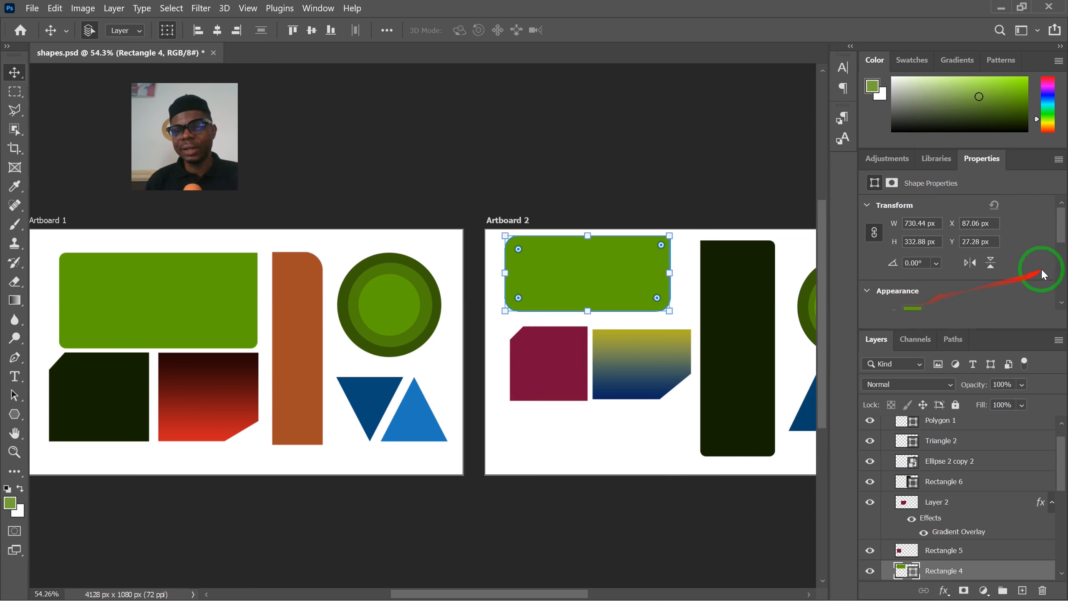
left_click_drag(1059, 238, 1057, 278)
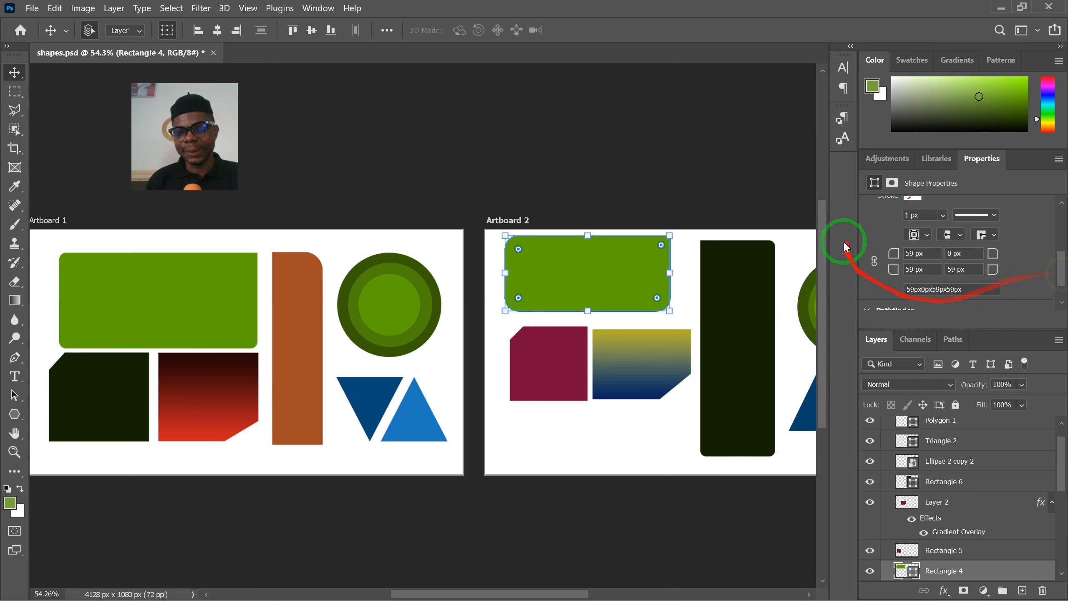
left_click(657, 298)
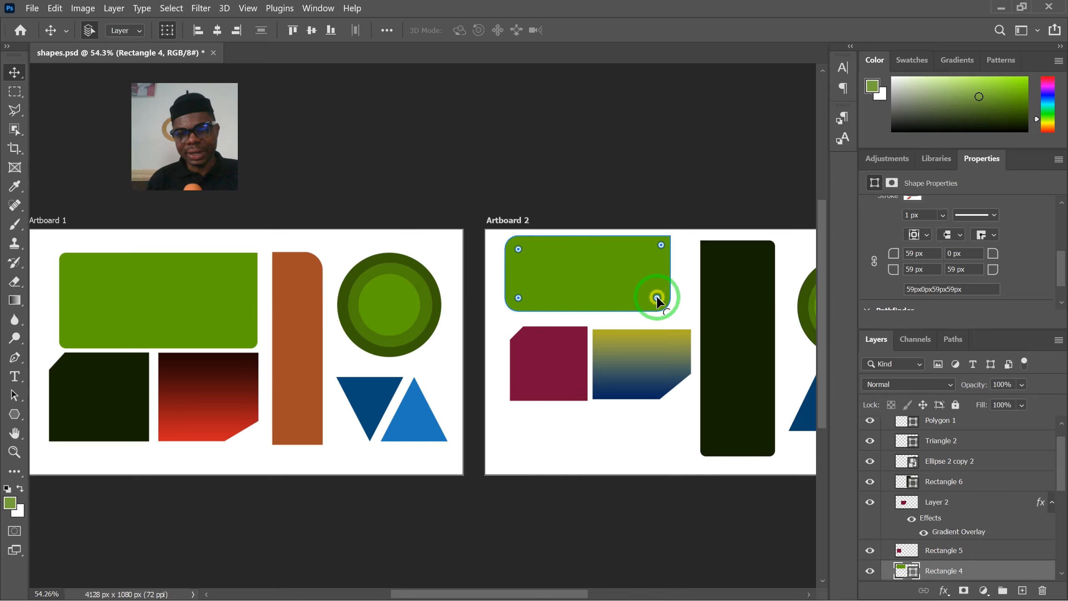
left_click_drag(656, 295, 650, 291)
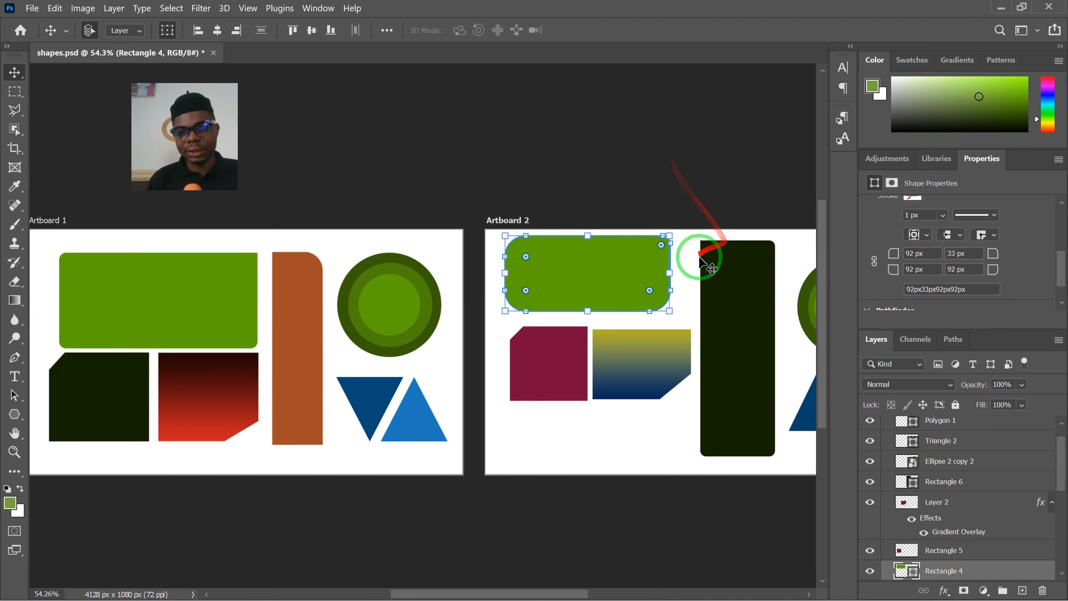
left_click(694, 164)
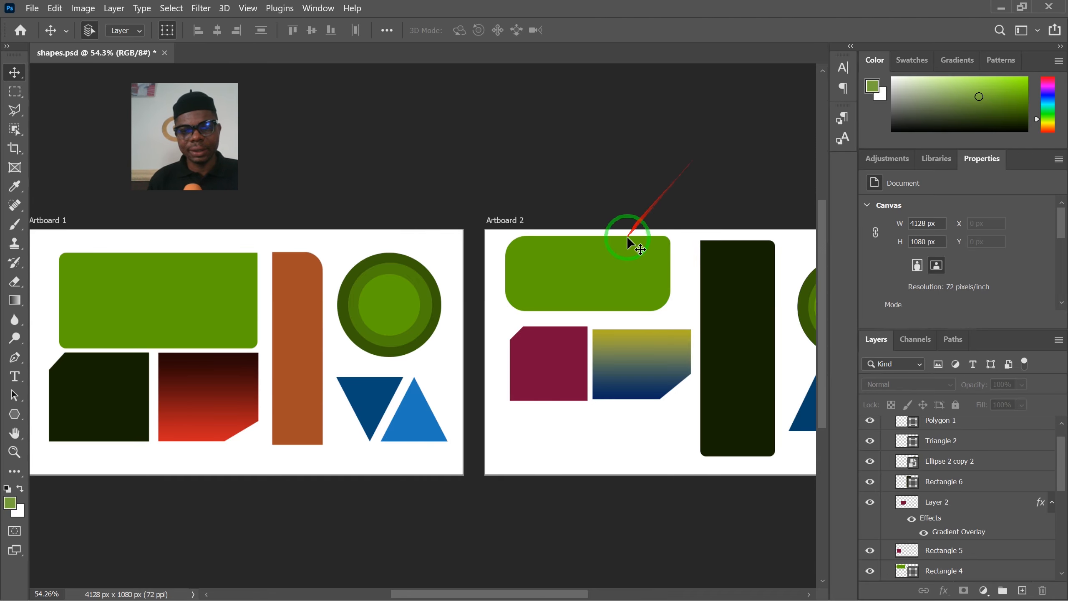
Set the upper-right corner radius of Artboard 2's green rectangle to 0 px
left_click(639, 256)
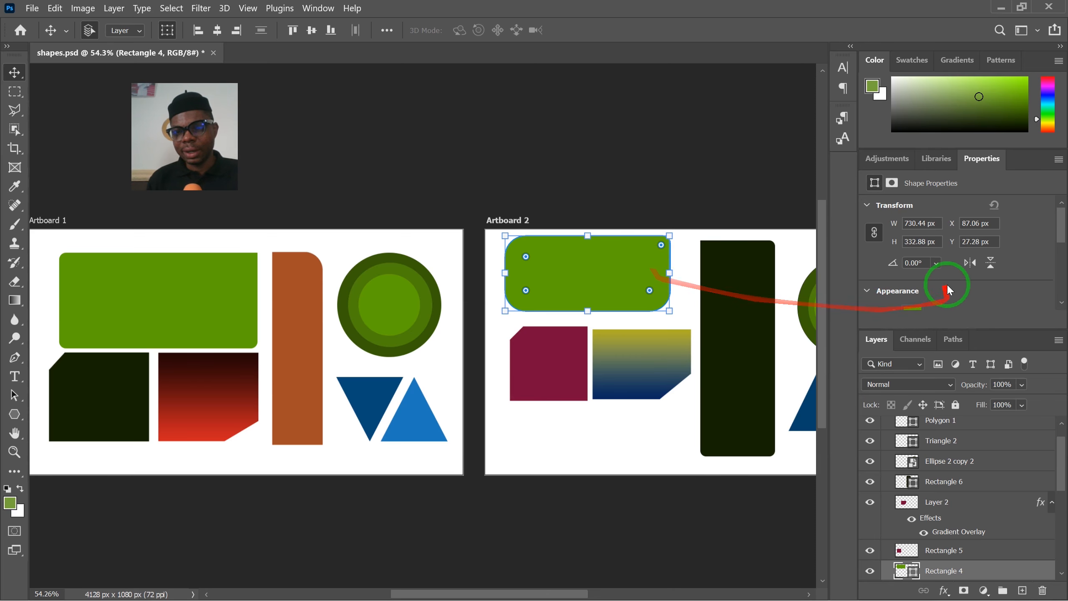
scroll(953, 287, "down", 2)
scroll(638, 246, "down", 2)
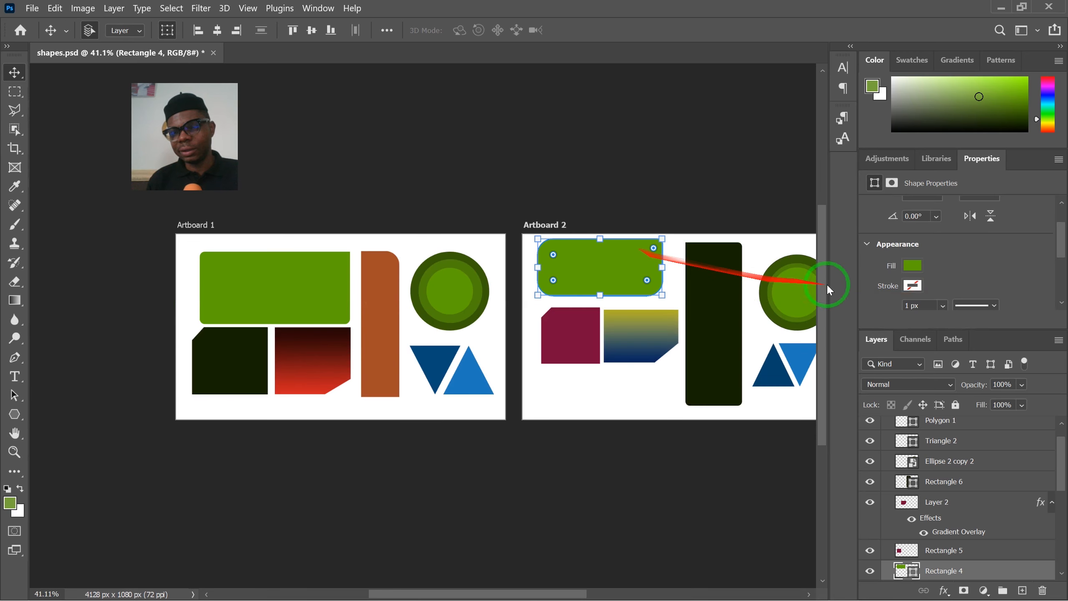
scroll(573, 256, "up", 3)
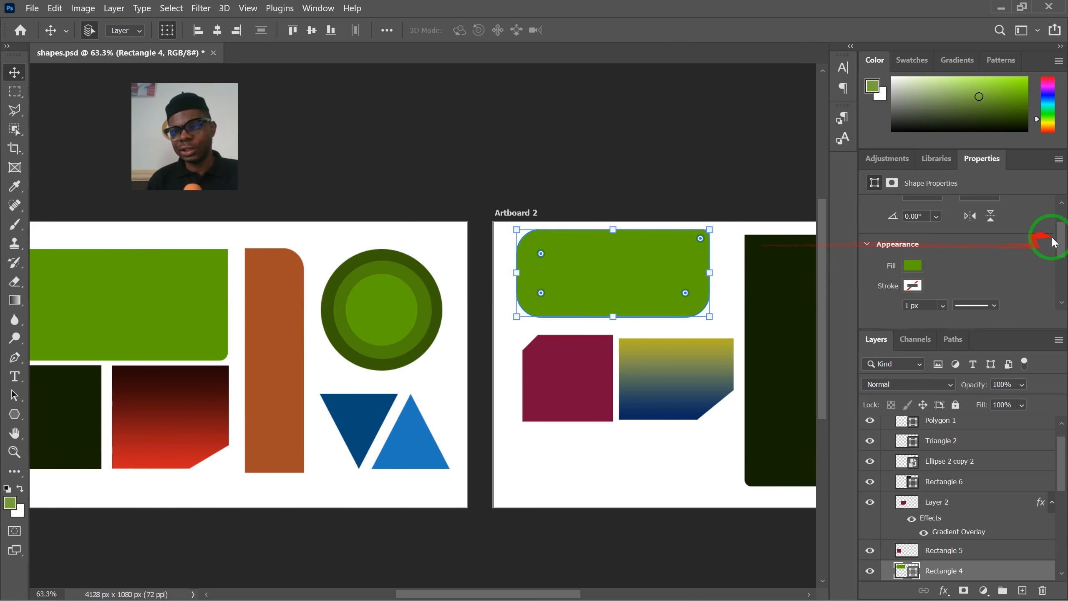
left_click(1061, 263)
left_click(957, 261)
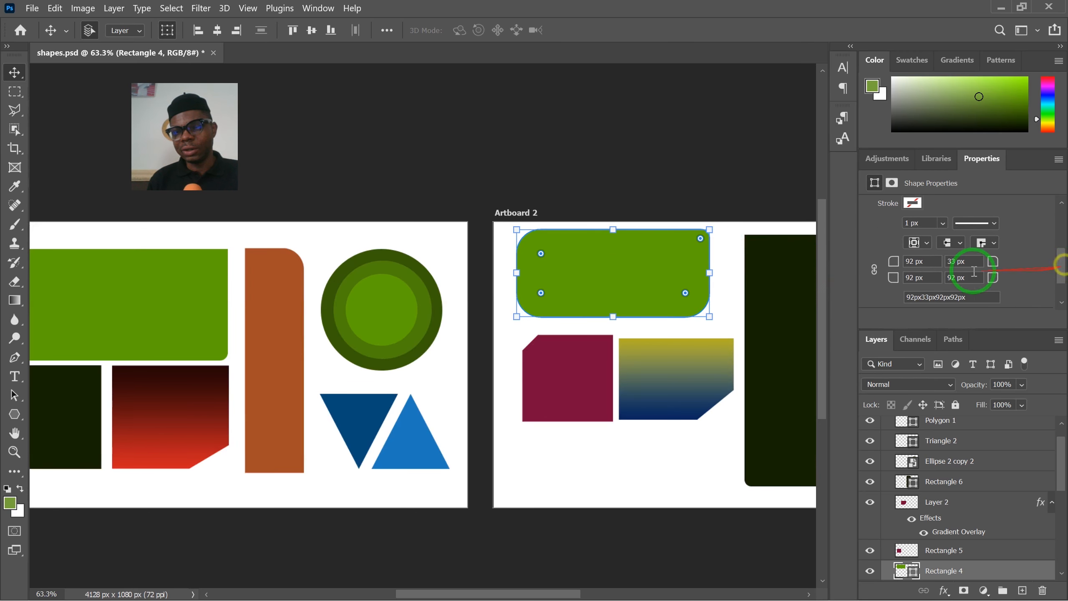
double_click(949, 261)
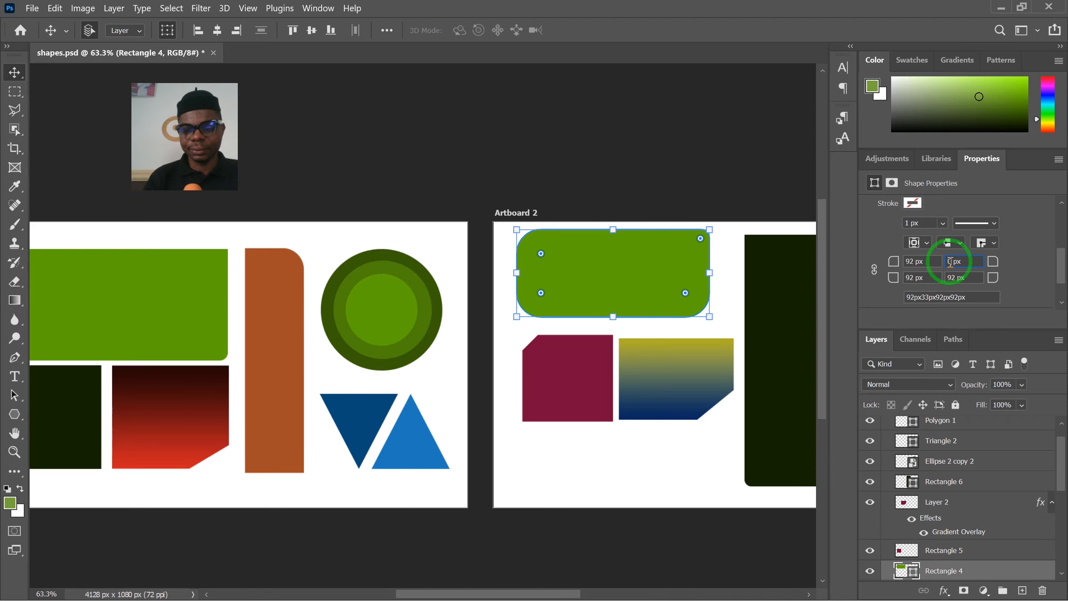
left_click(619, 111)
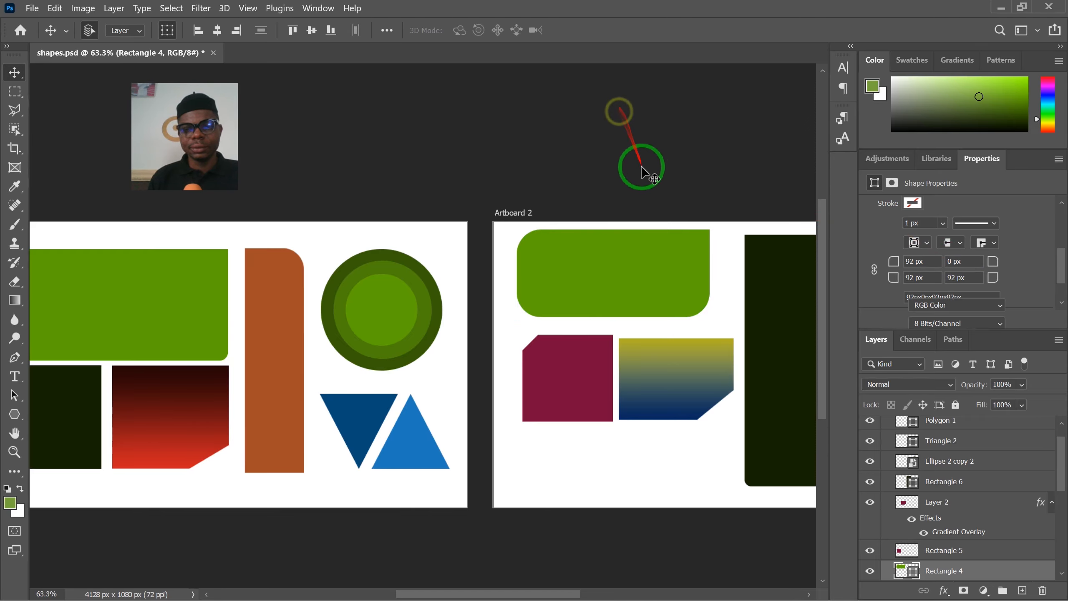
Examine the green rectangle's corners on Artboard 2 up close and compare the finished shapes across both artboards
left_click_drag(629, 263, 664, 295)
left_click_drag(627, 301, 601, 307)
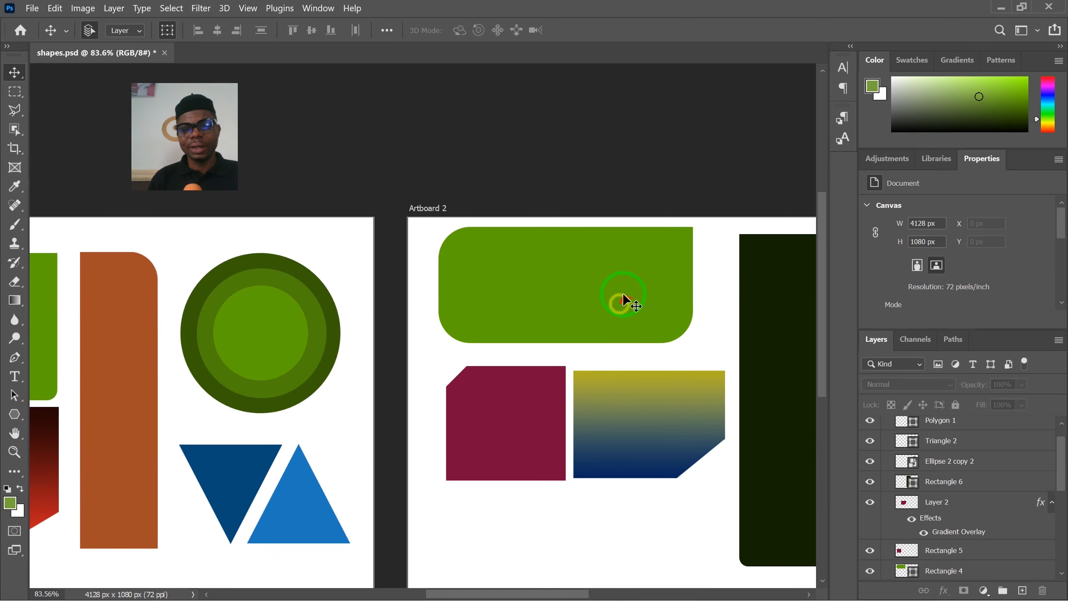
scroll(638, 272, "up", 4)
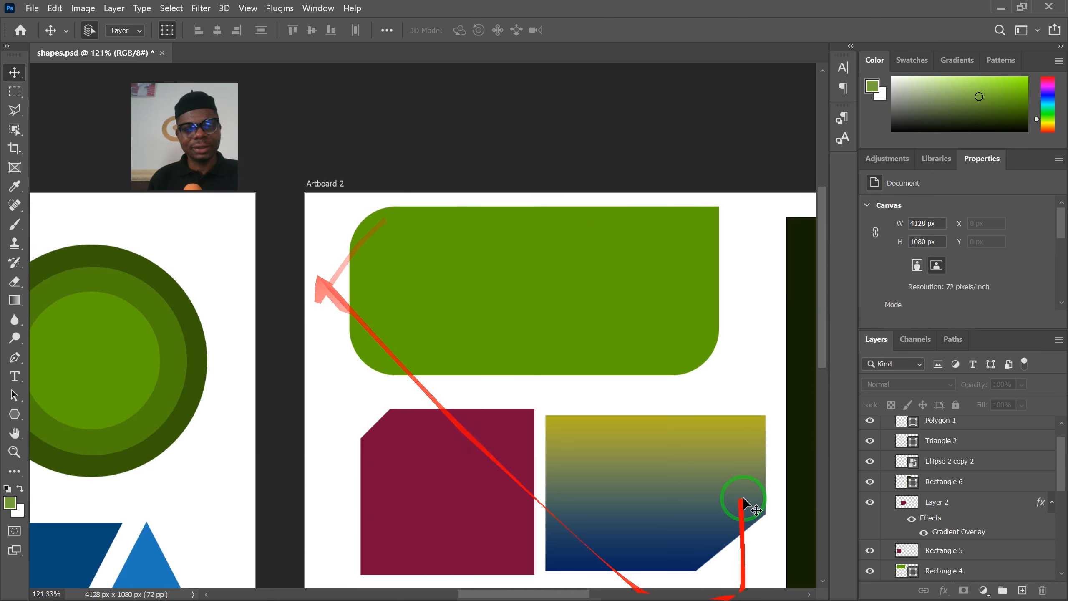
scroll(770, 160, "up", 3)
scroll(543, 265, "down", 3)
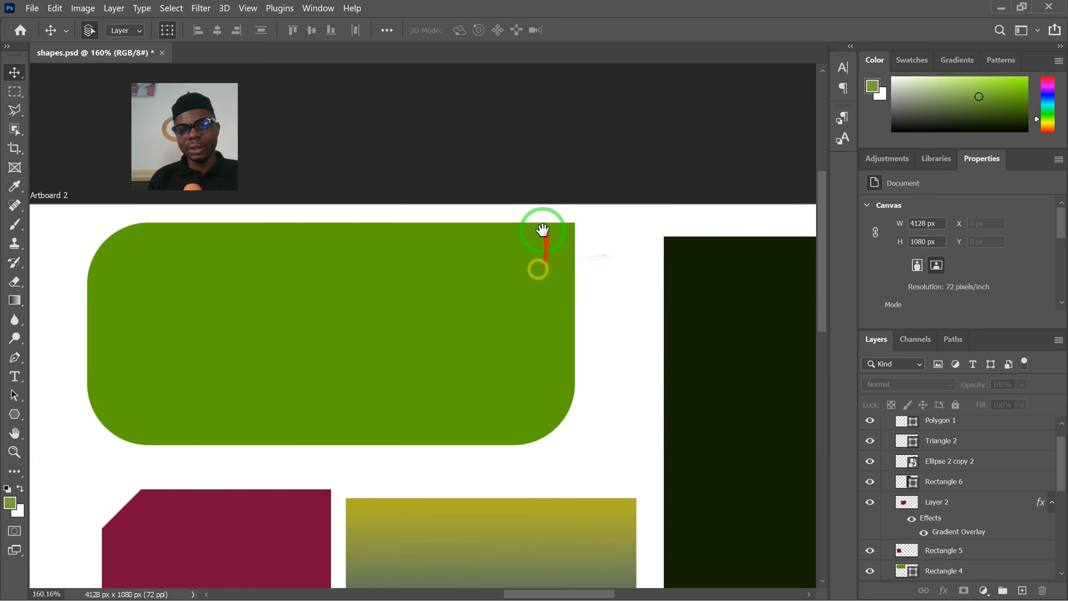
scroll(532, 290, "down", 3)
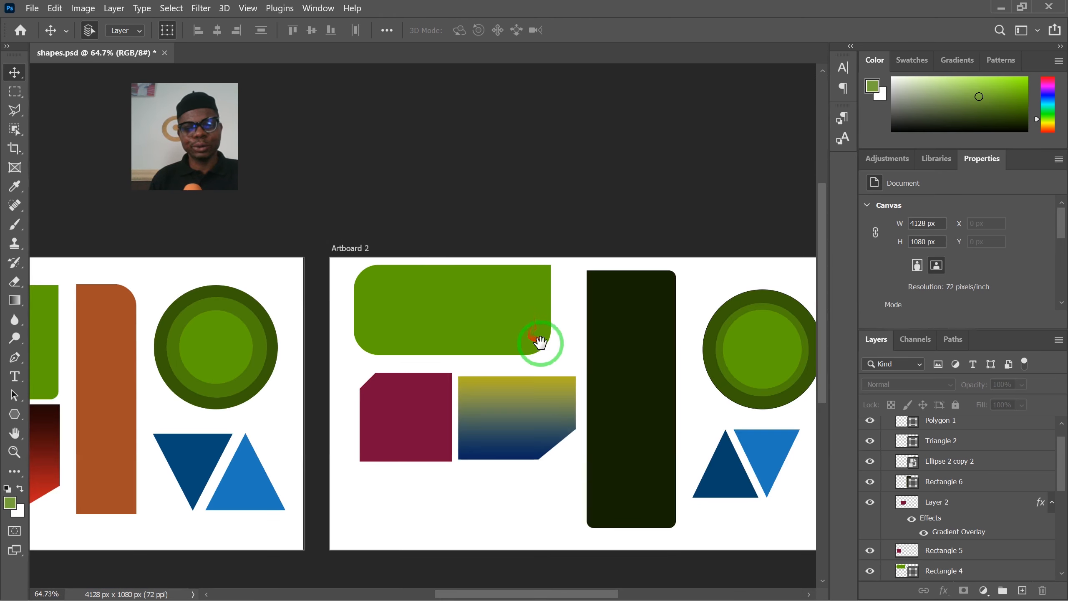
left_click_drag(537, 342, 604, 269)
mouse_move(1059, 226)
left_mouse_down()
mouse_move(1061, 260)
mouse_move(1059, 215)
left_mouse_up()
scroll(996, 241, "up", 2)
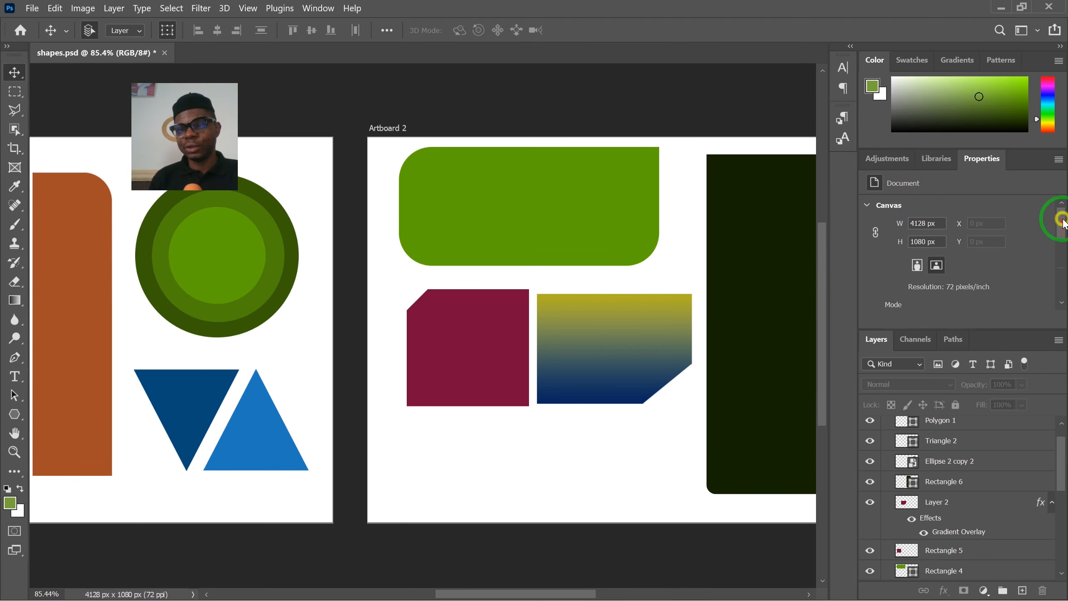
scroll(534, 308, "down", 2)
scroll(534, 309, "down", 4)
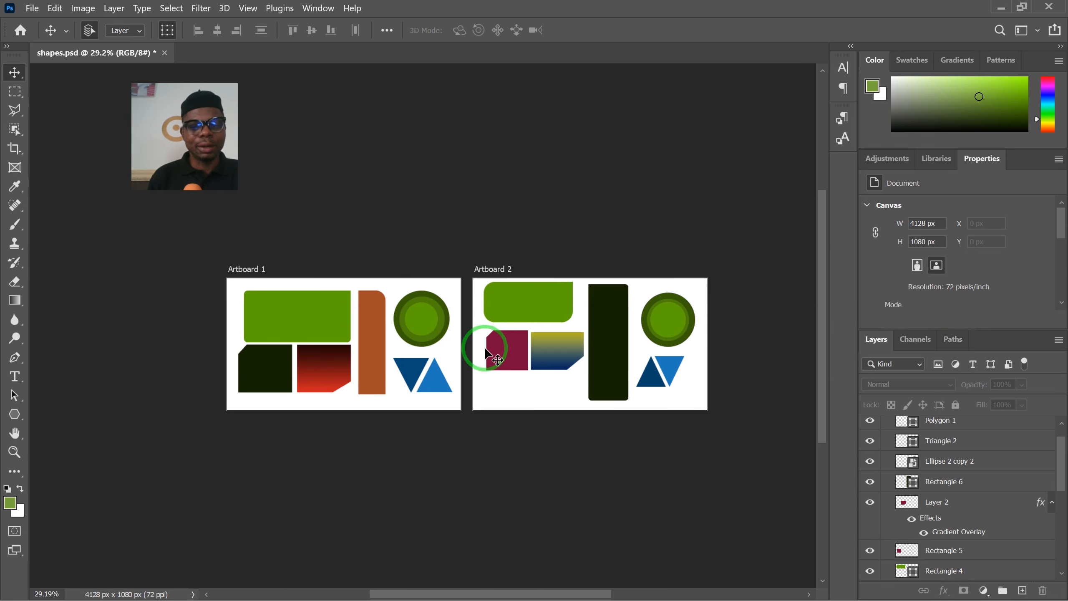
scroll(501, 345, "up", 3)
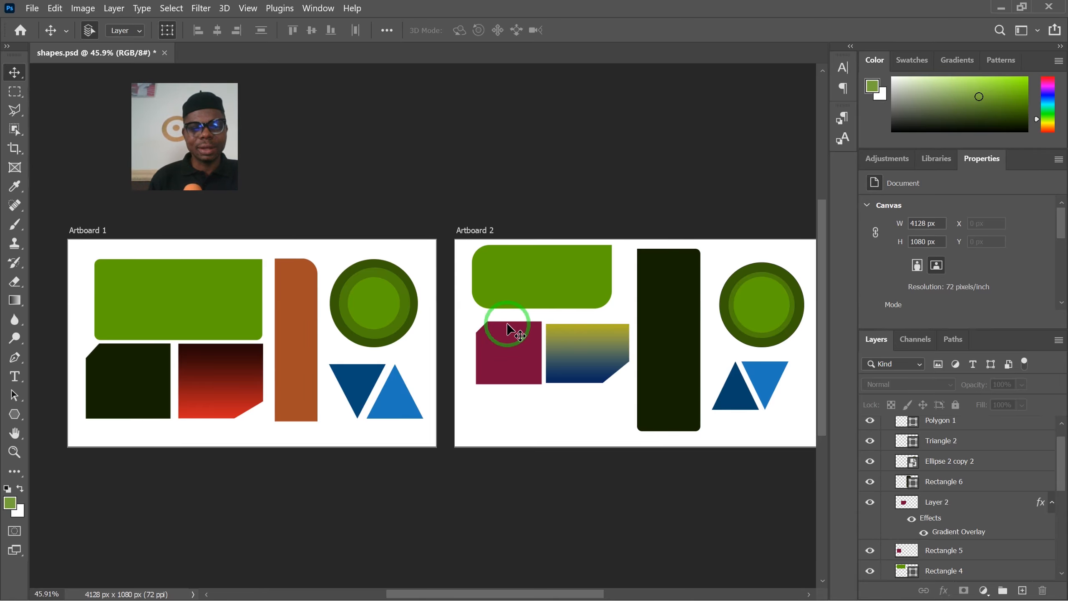
scroll(505, 347, "down", 2)
left_click_drag(520, 353, 493, 334)
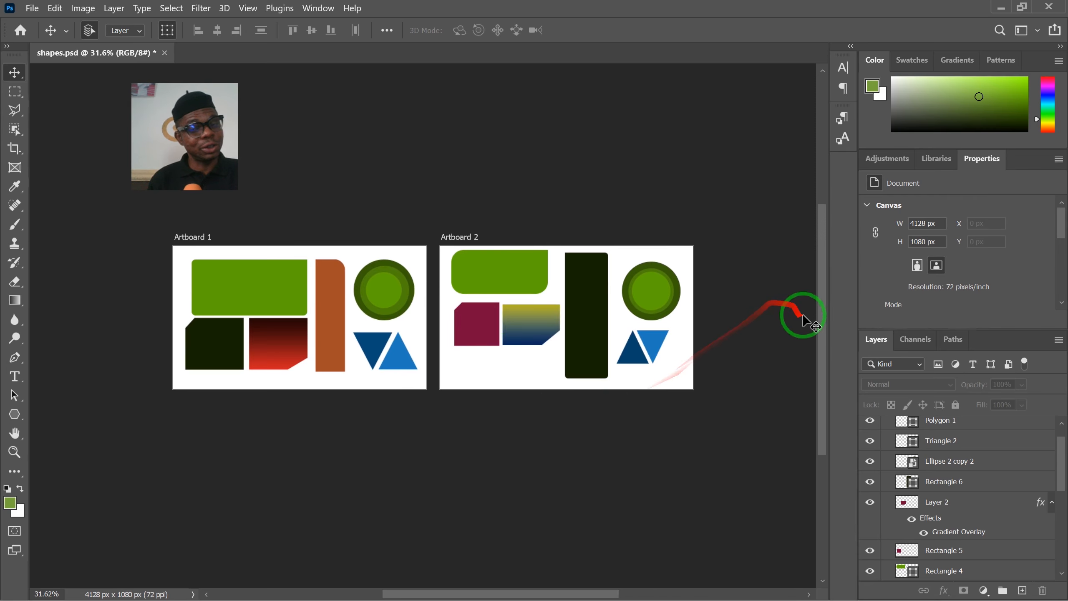
left_click_drag(818, 332, 816, 339)
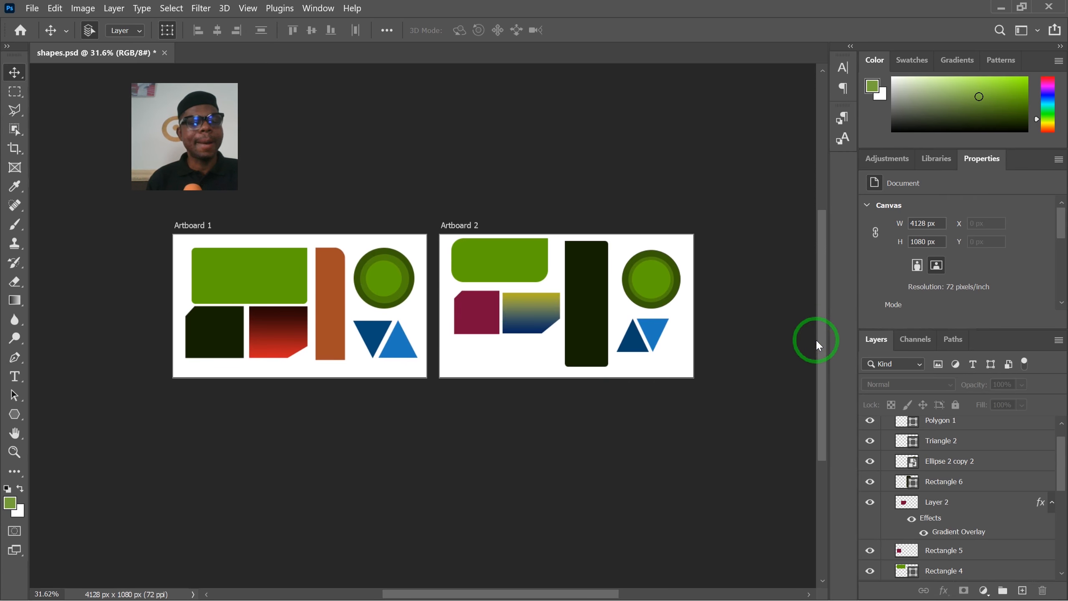